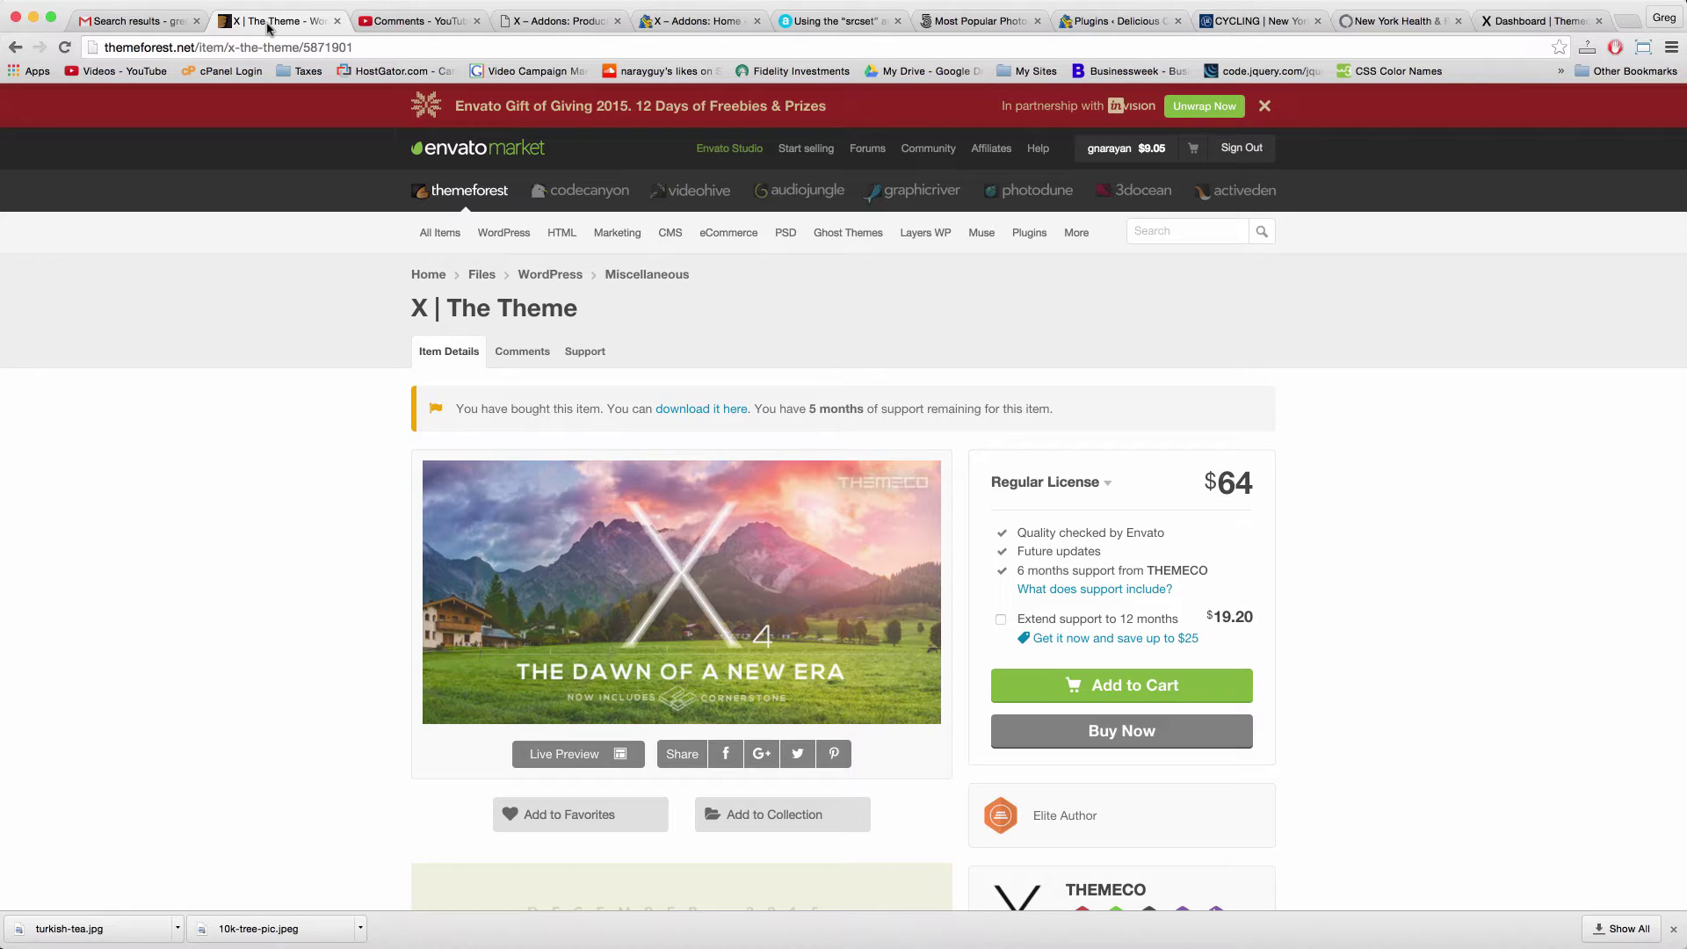
Switch to the X – Addons Product Validation tab, which confirms automatic updates are running.
left_click(554, 26)
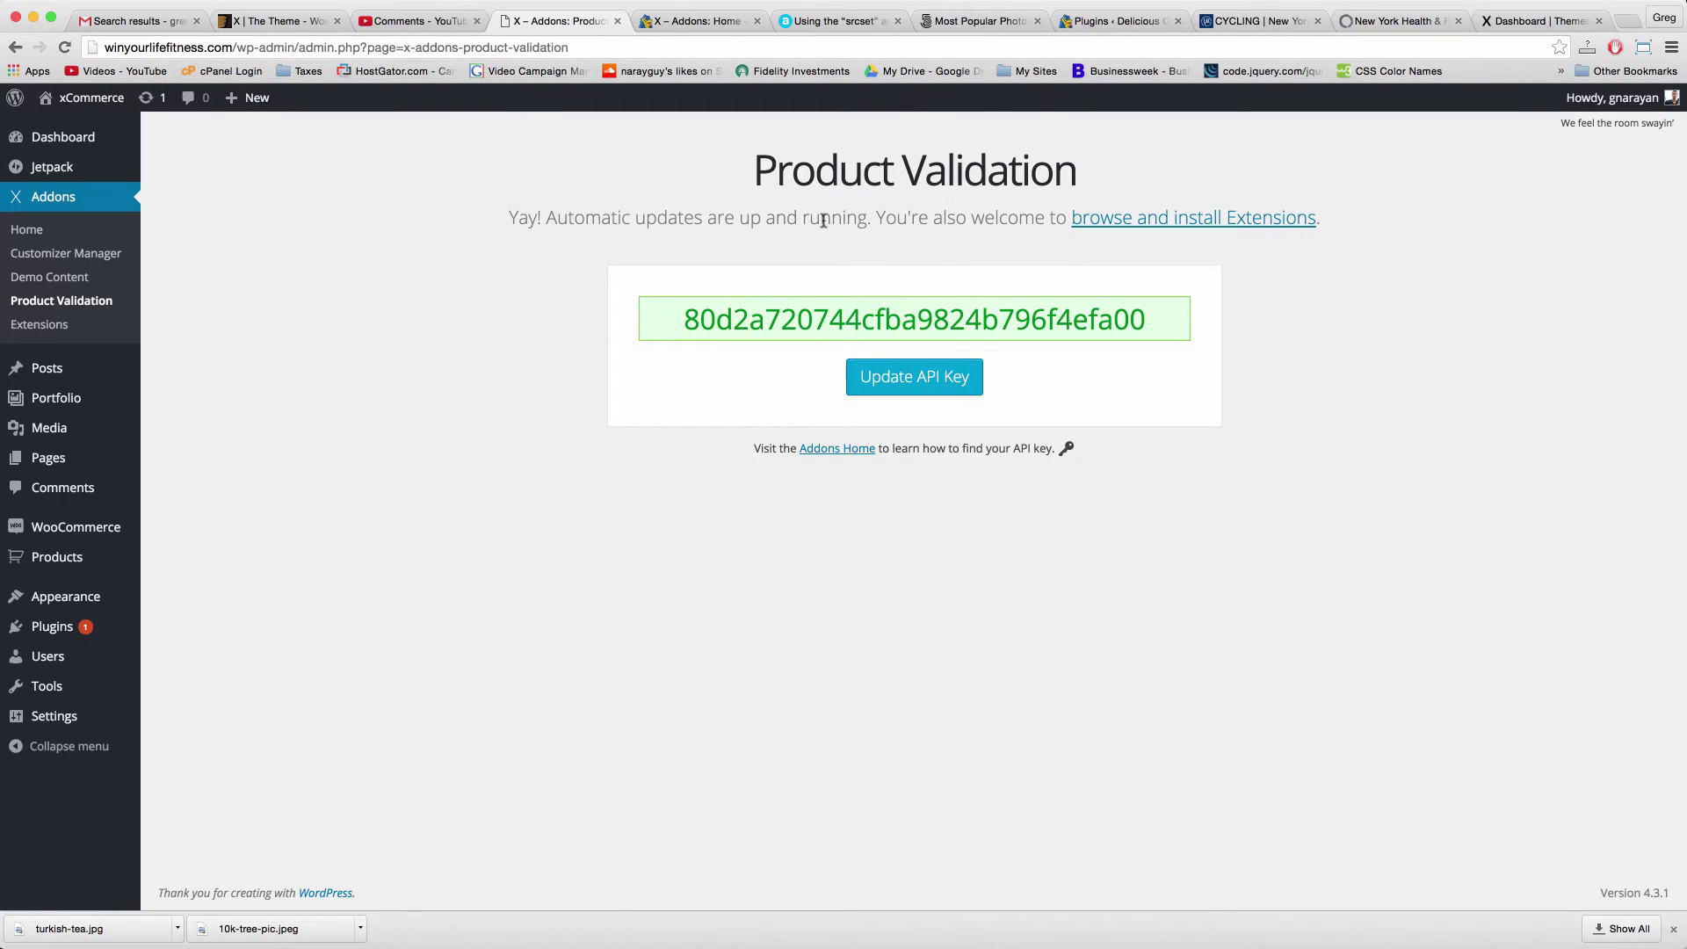
Search Gmail for 'x theme update', open the ThemeForest update email and preview its X theme link.
left_click(123, 20)
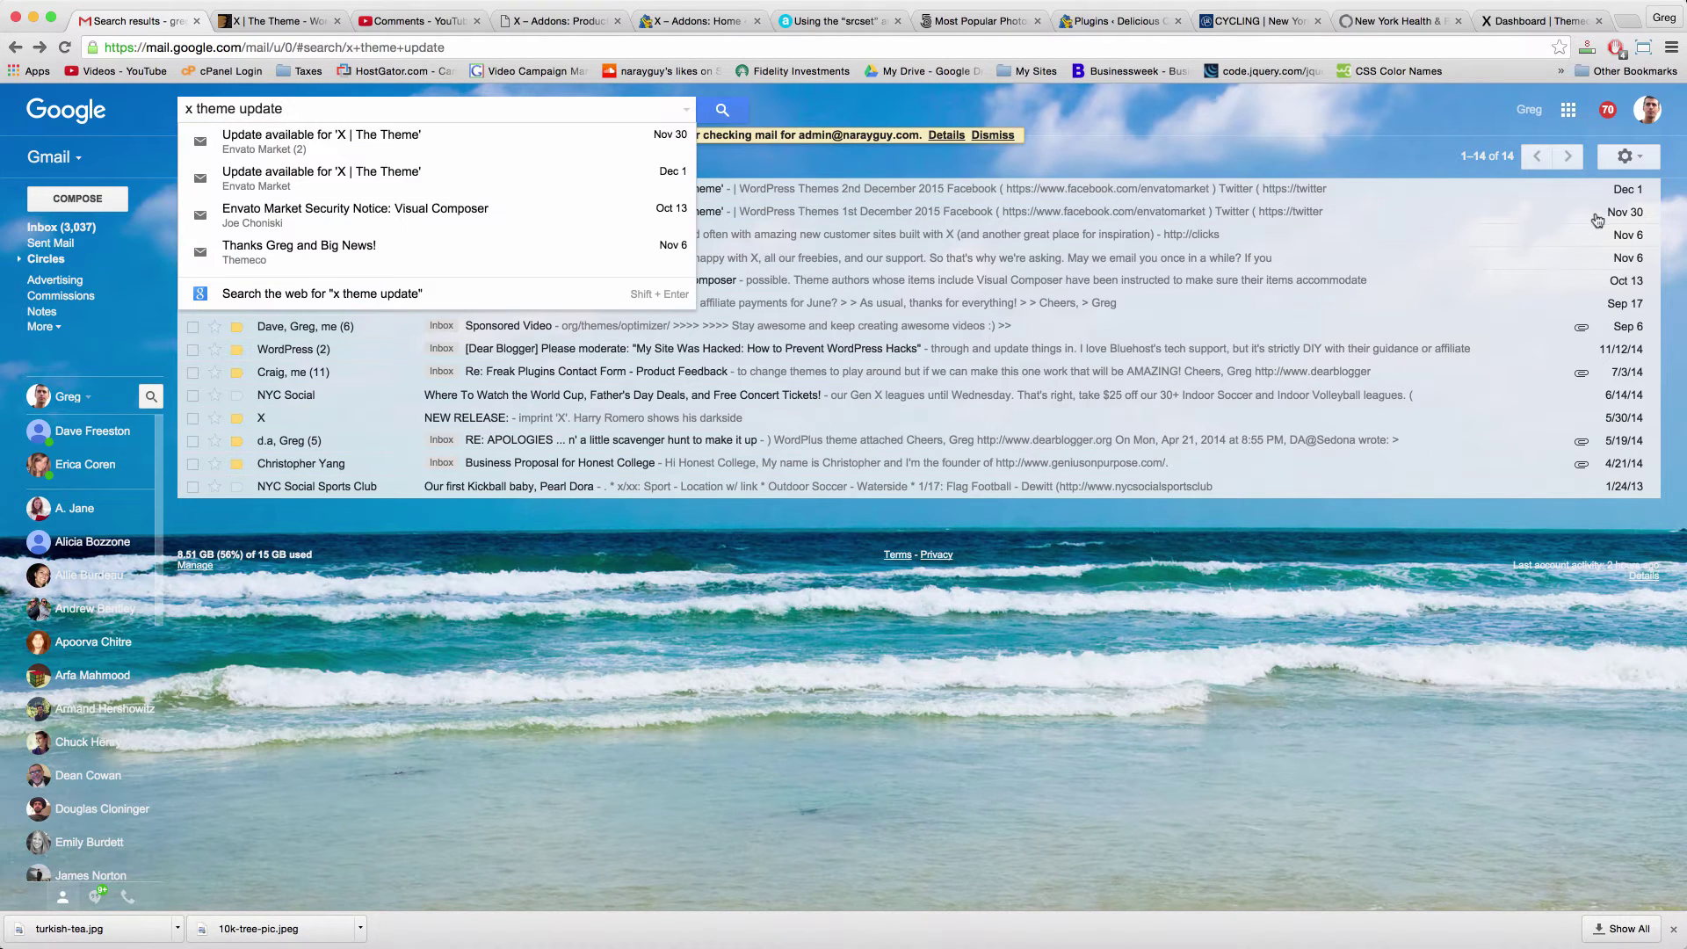
left_click(1200, 127)
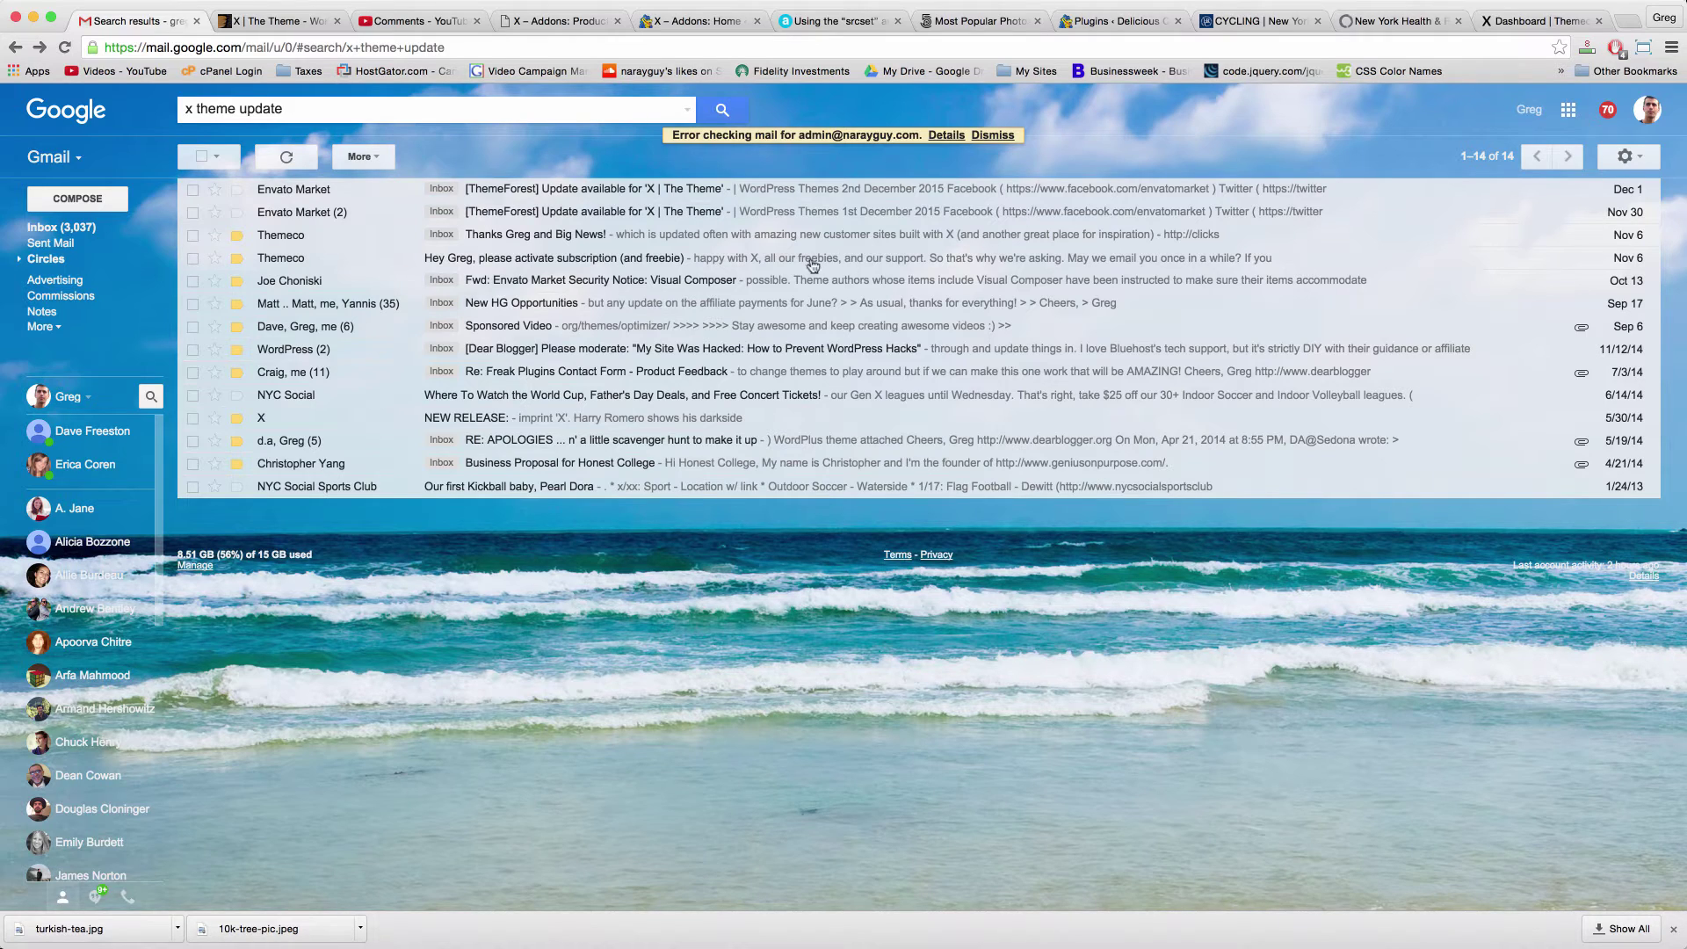
left_click(508, 191)
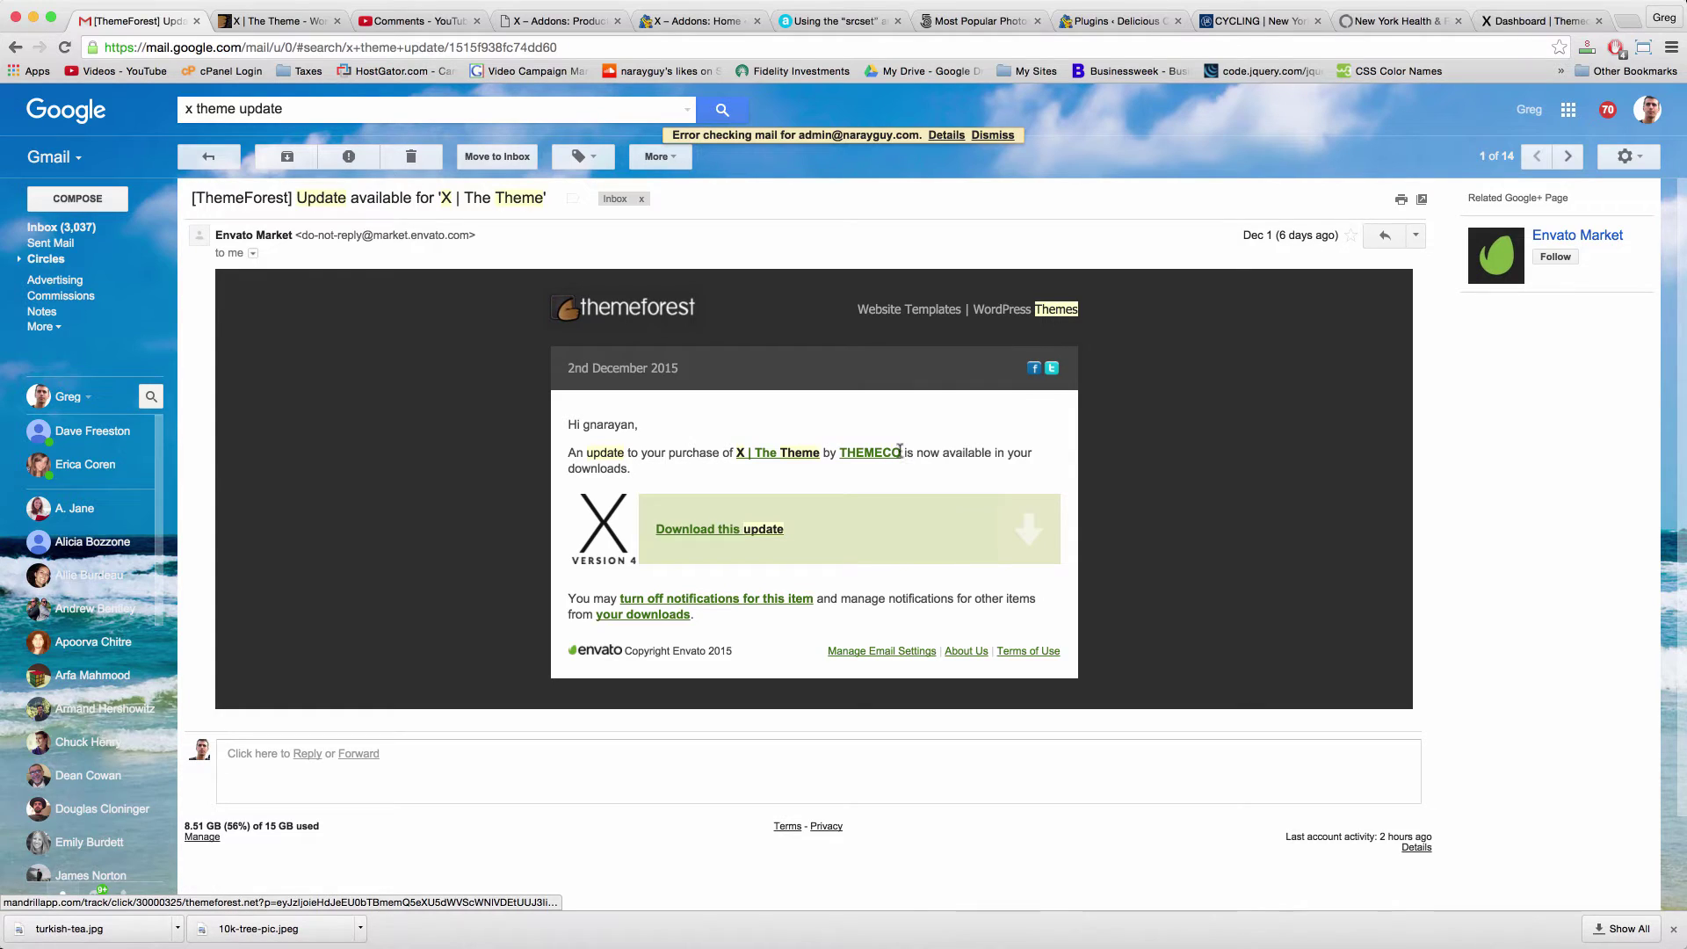
double_click(956, 449)
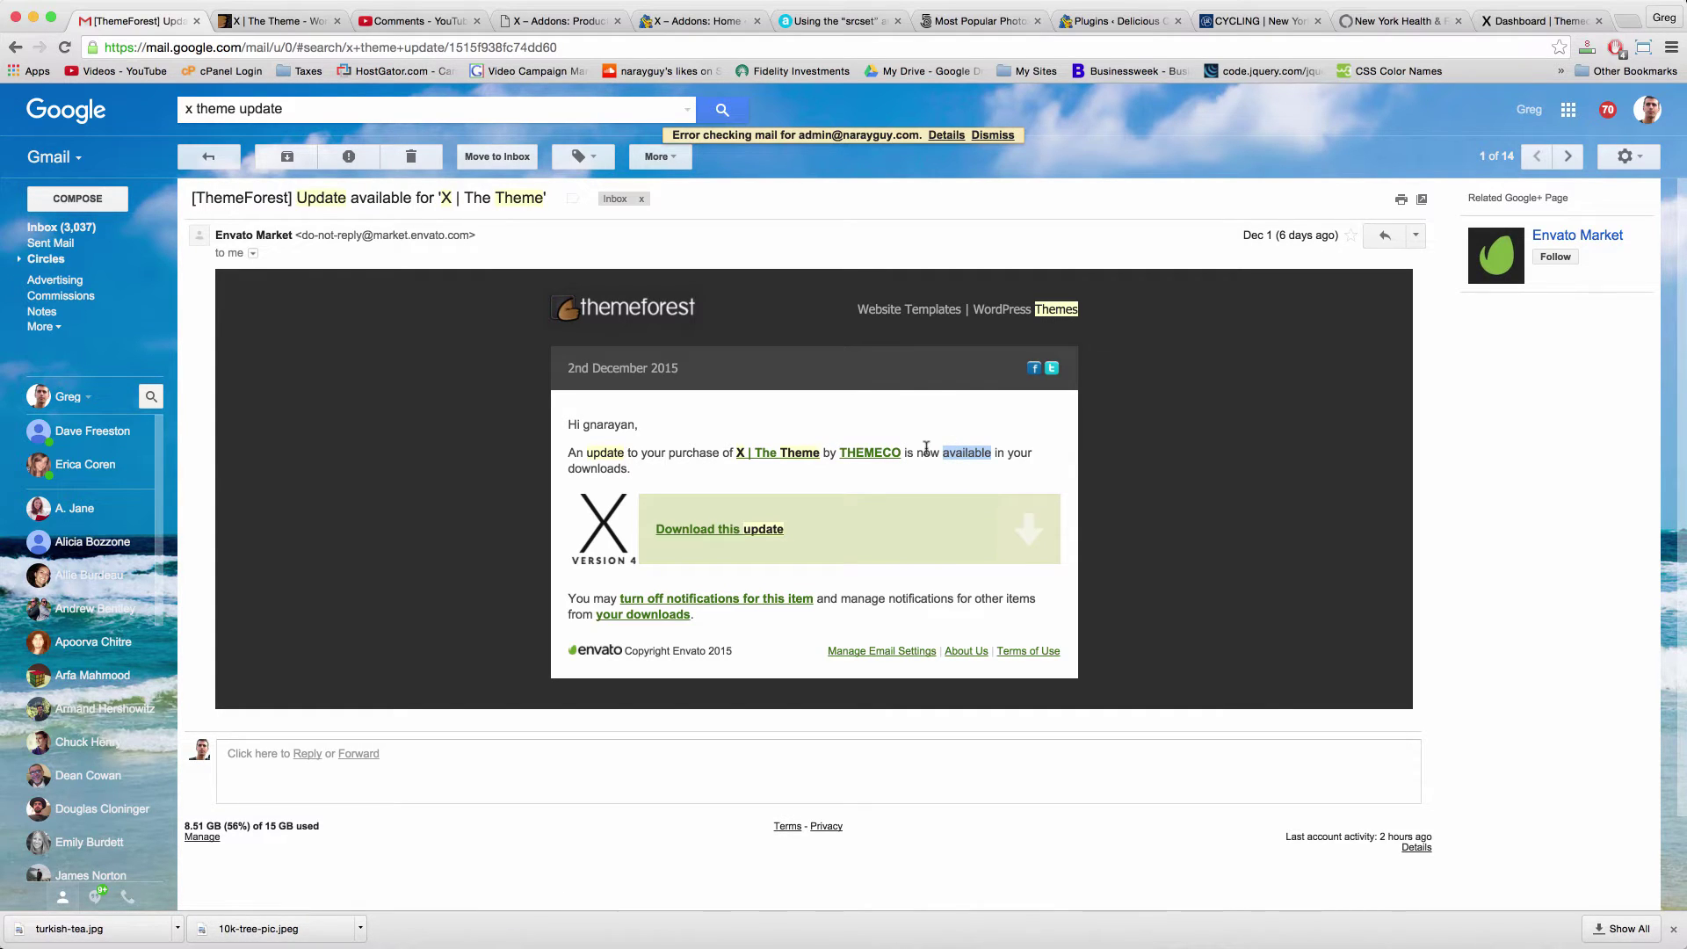
left_click(926, 448)
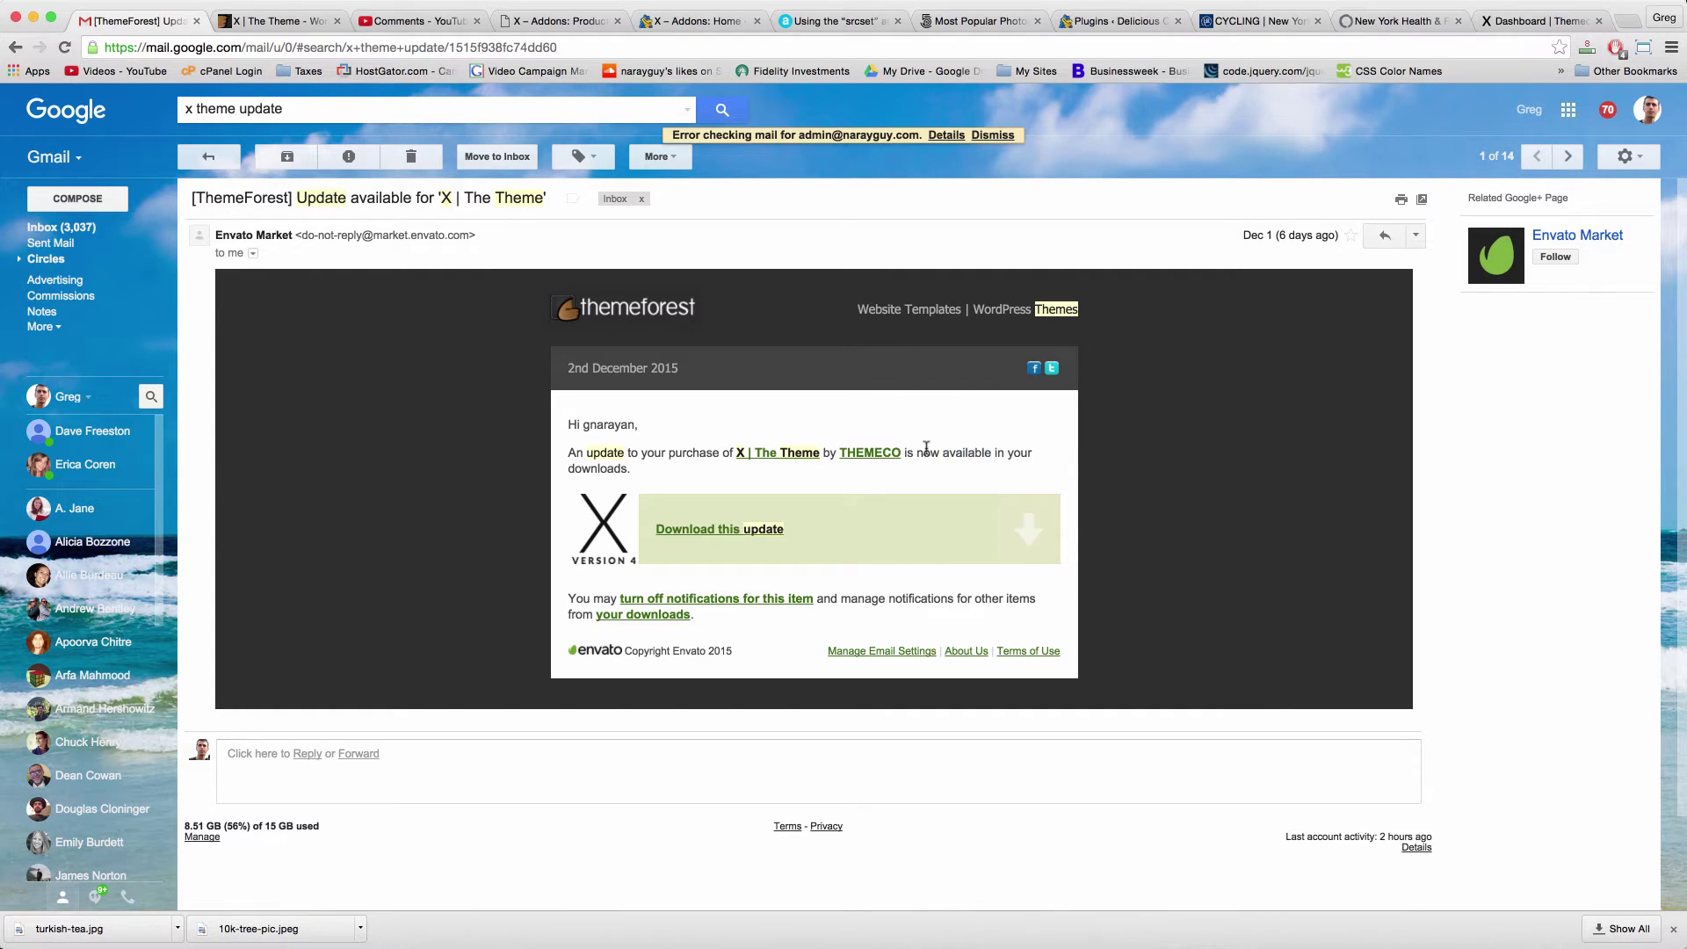
left_click(783, 453)
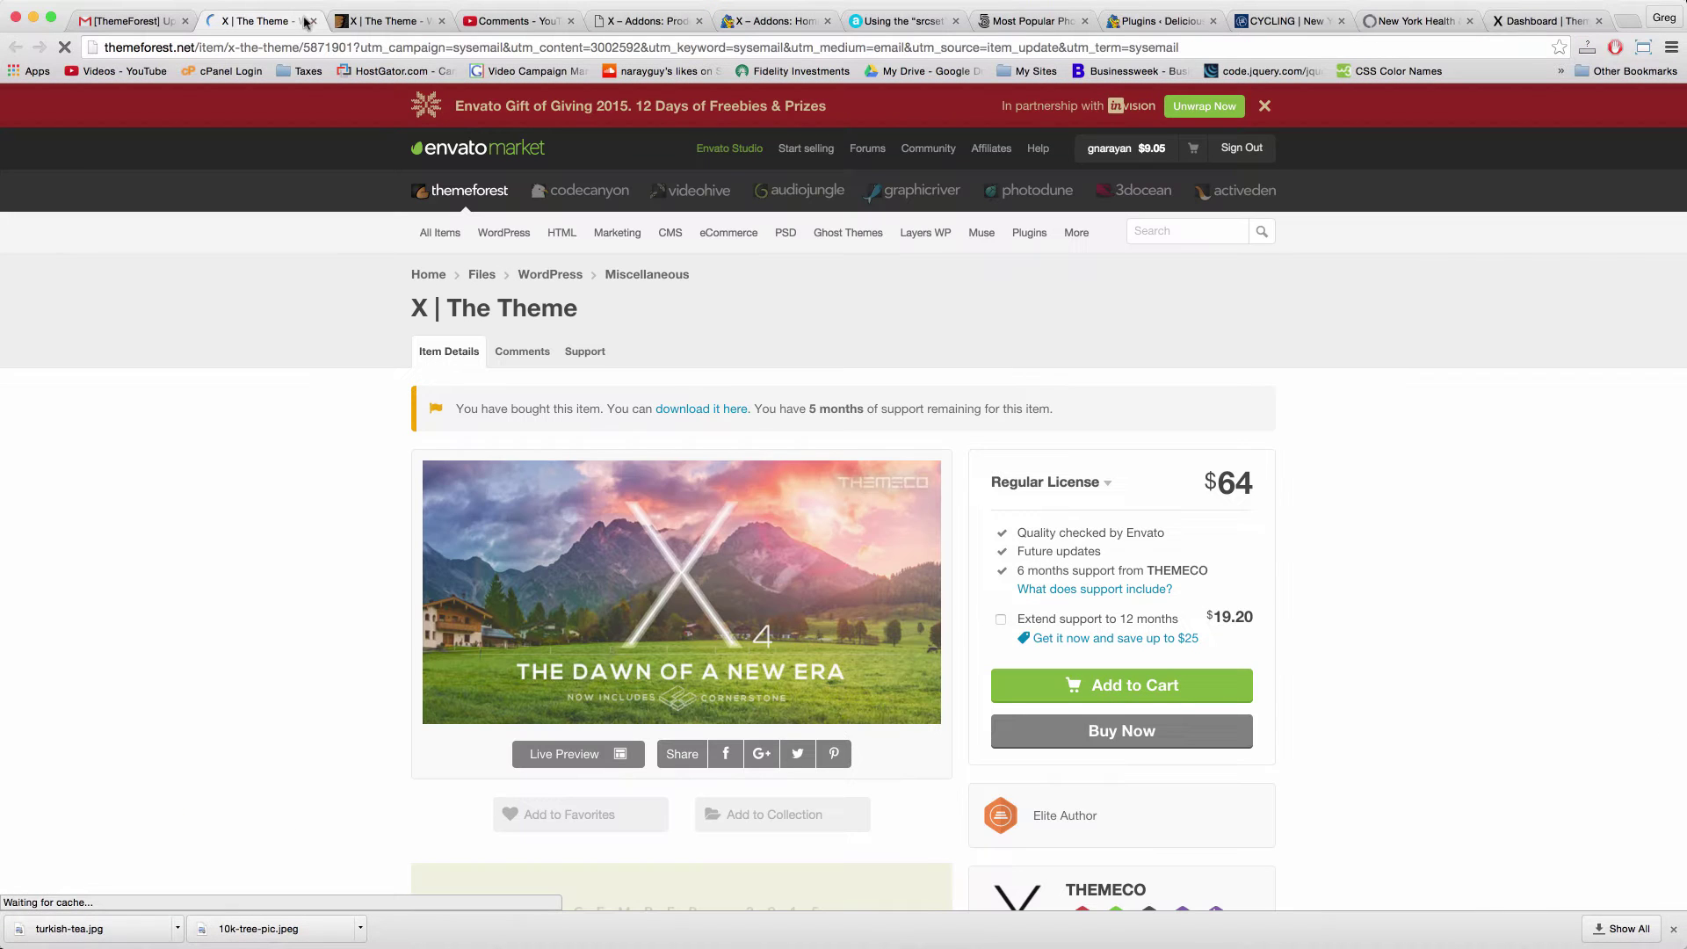
left_click(309, 22)
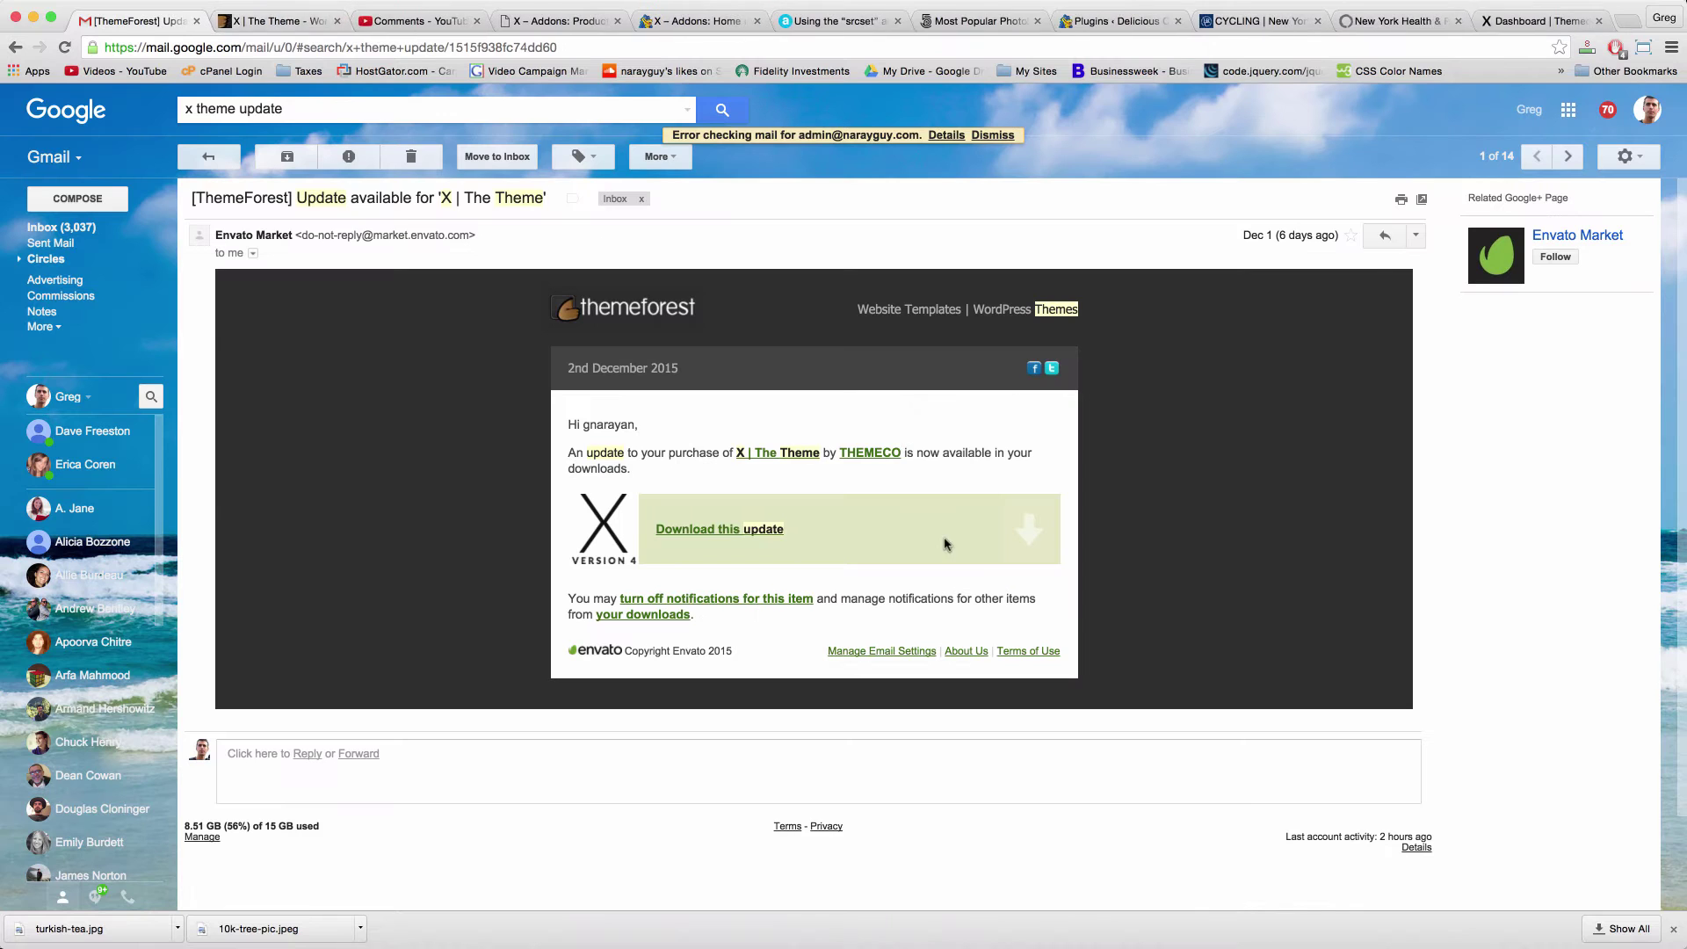
From ThemeForest Downloads, open X | The Theme and read the 4.2.2 banner, then return to Product Validation.
left_click(861, 453)
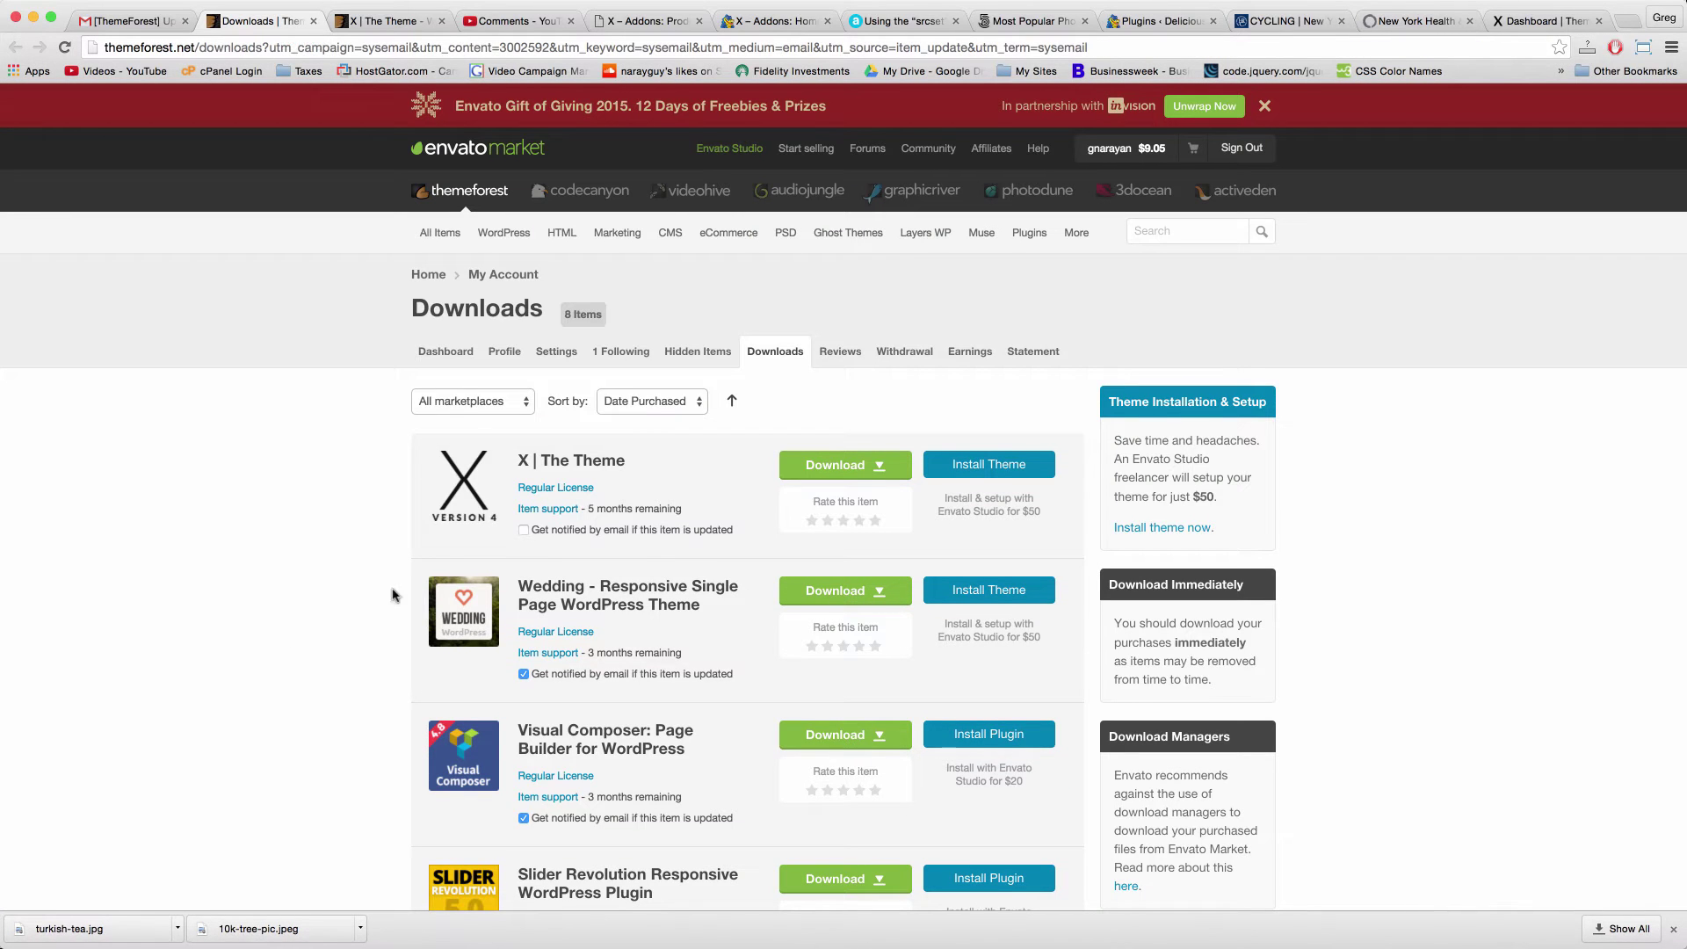
left_click(457, 488)
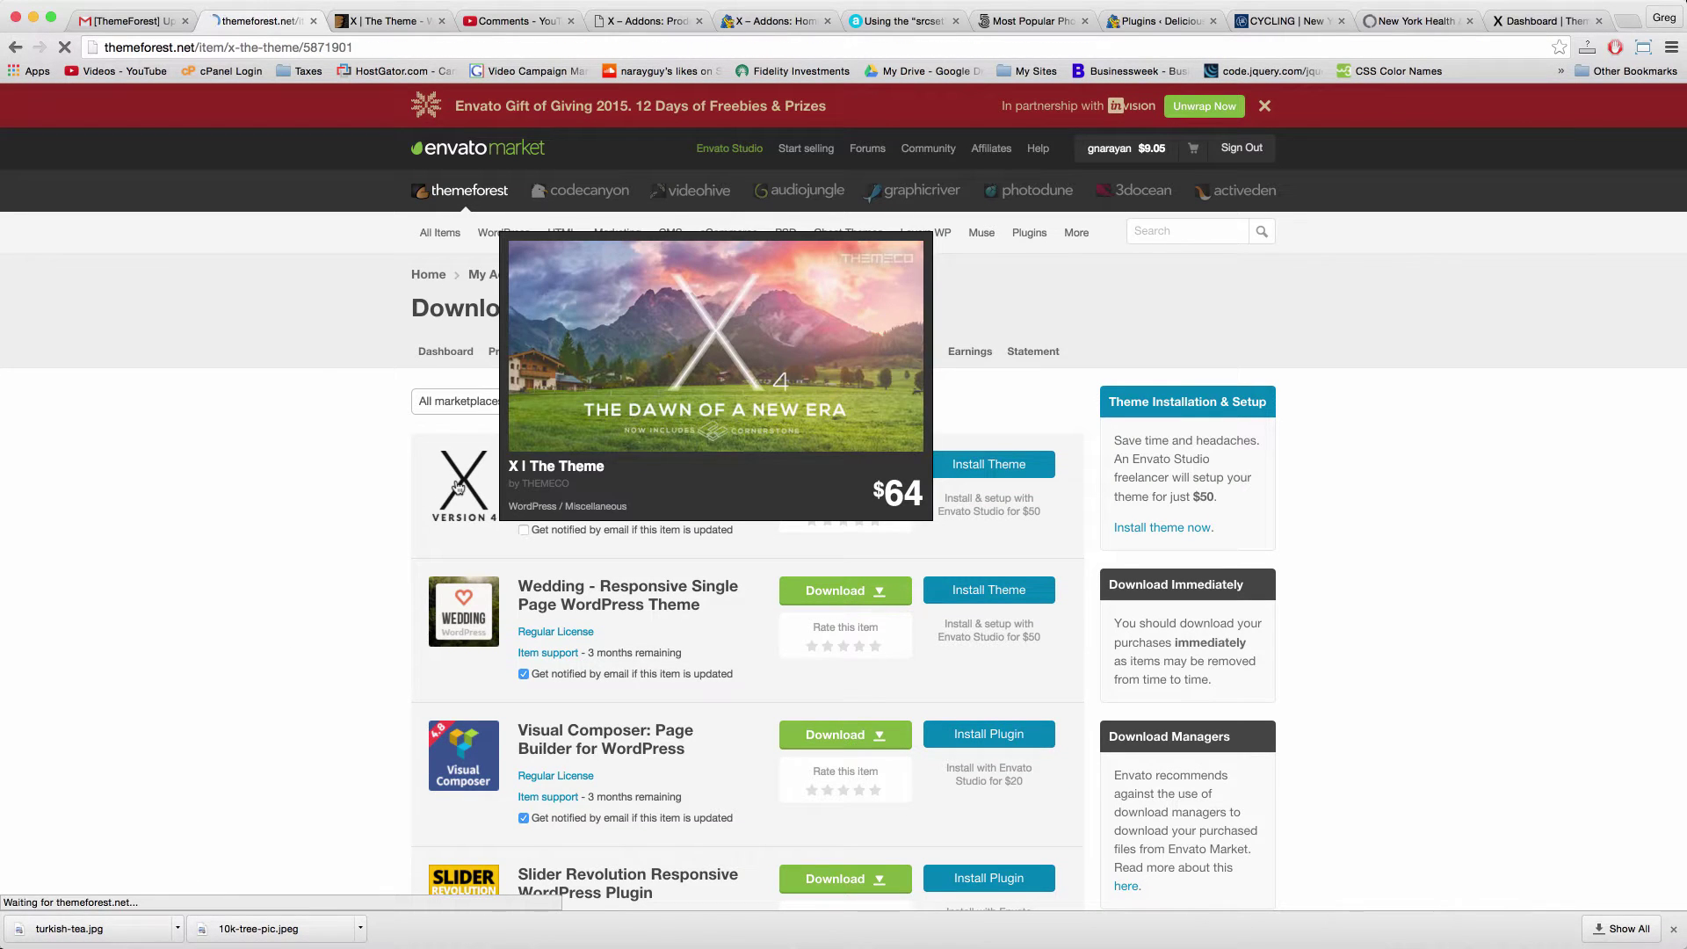
scroll(352, 584, "down", 2)
scroll(343, 613, "down", 5)
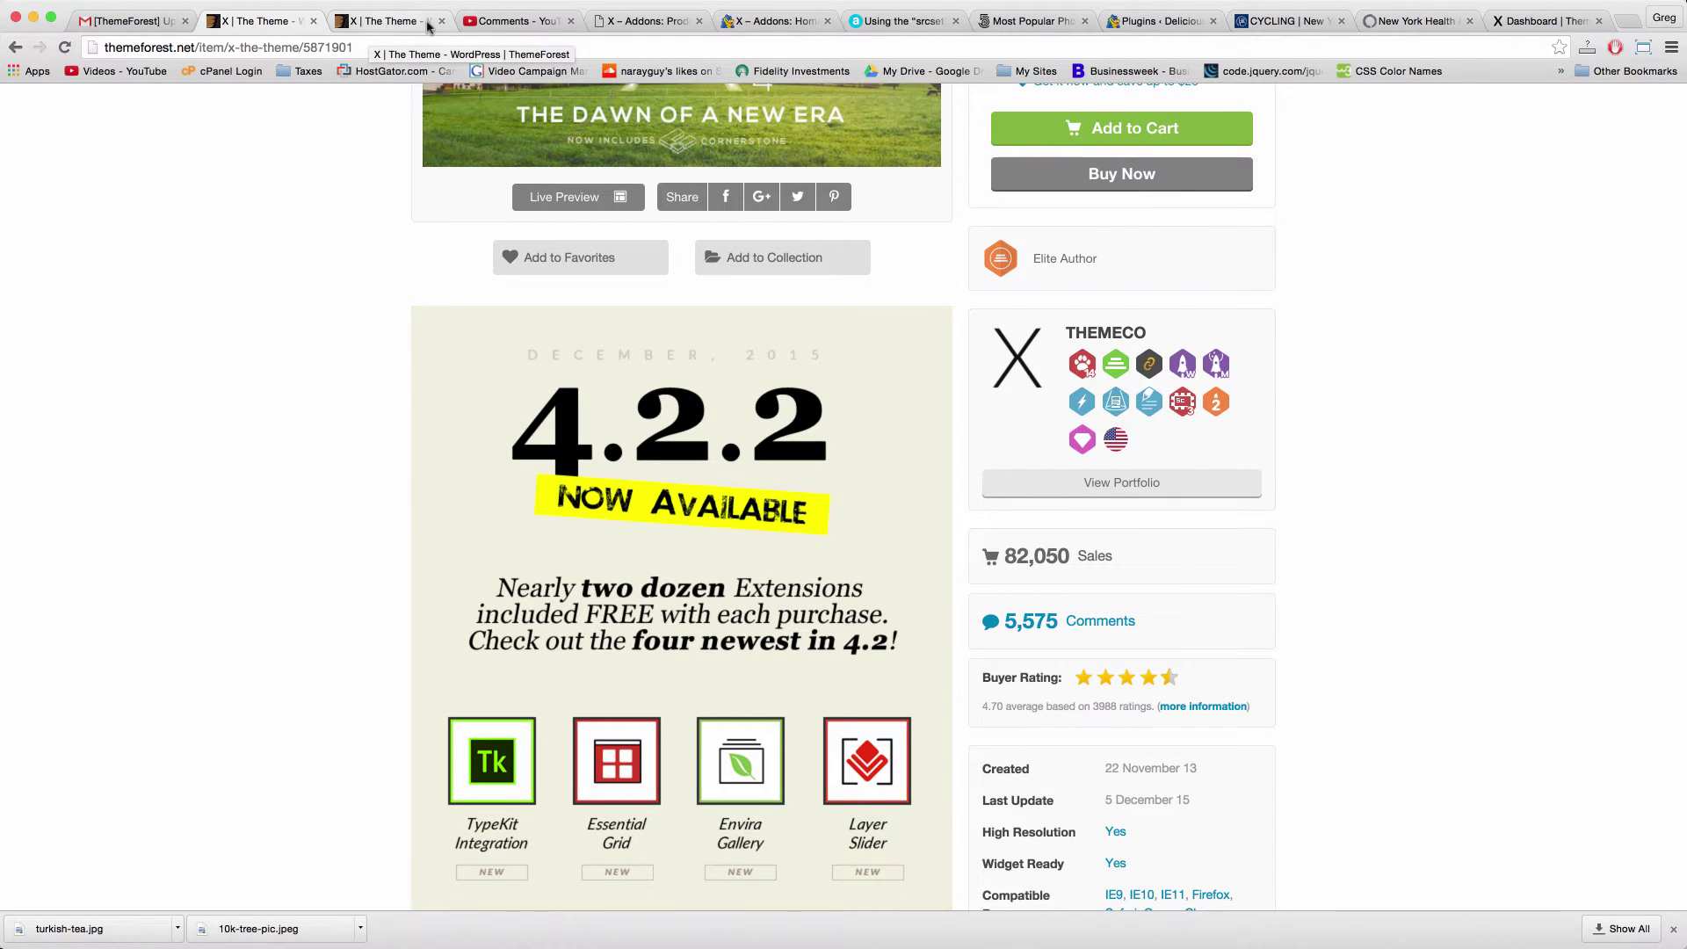
left_click(655, 24)
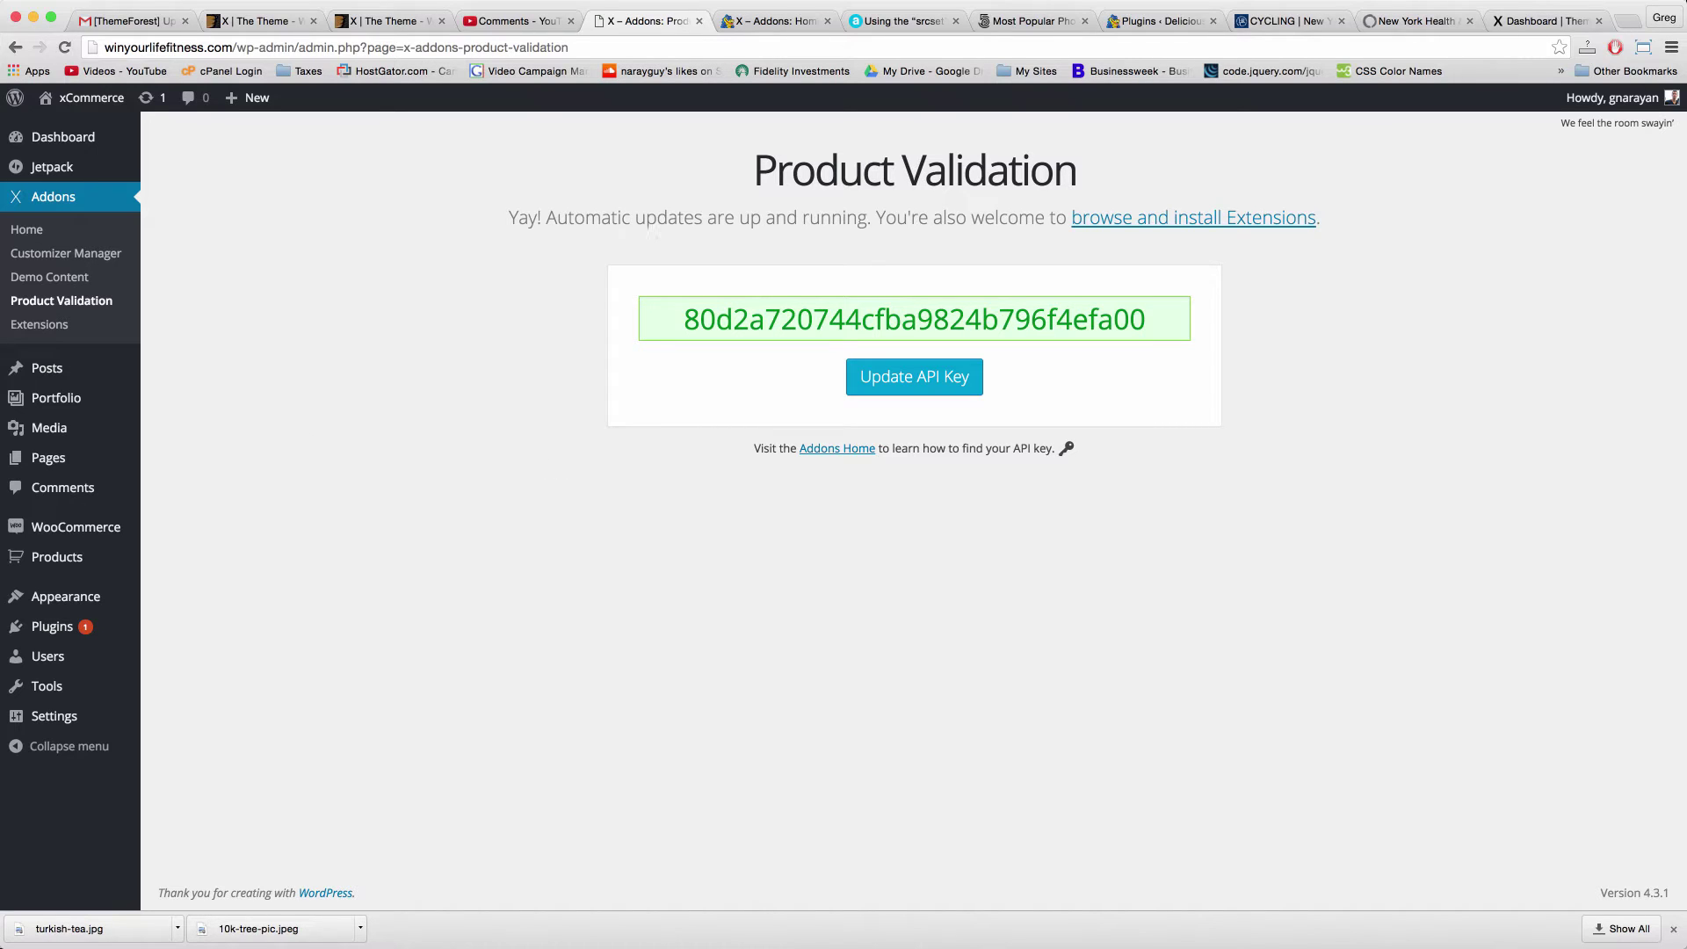
Glance at the xCommerce front end and the other site's X Addons page, then return to Product Validation.
left_click(130, 99)
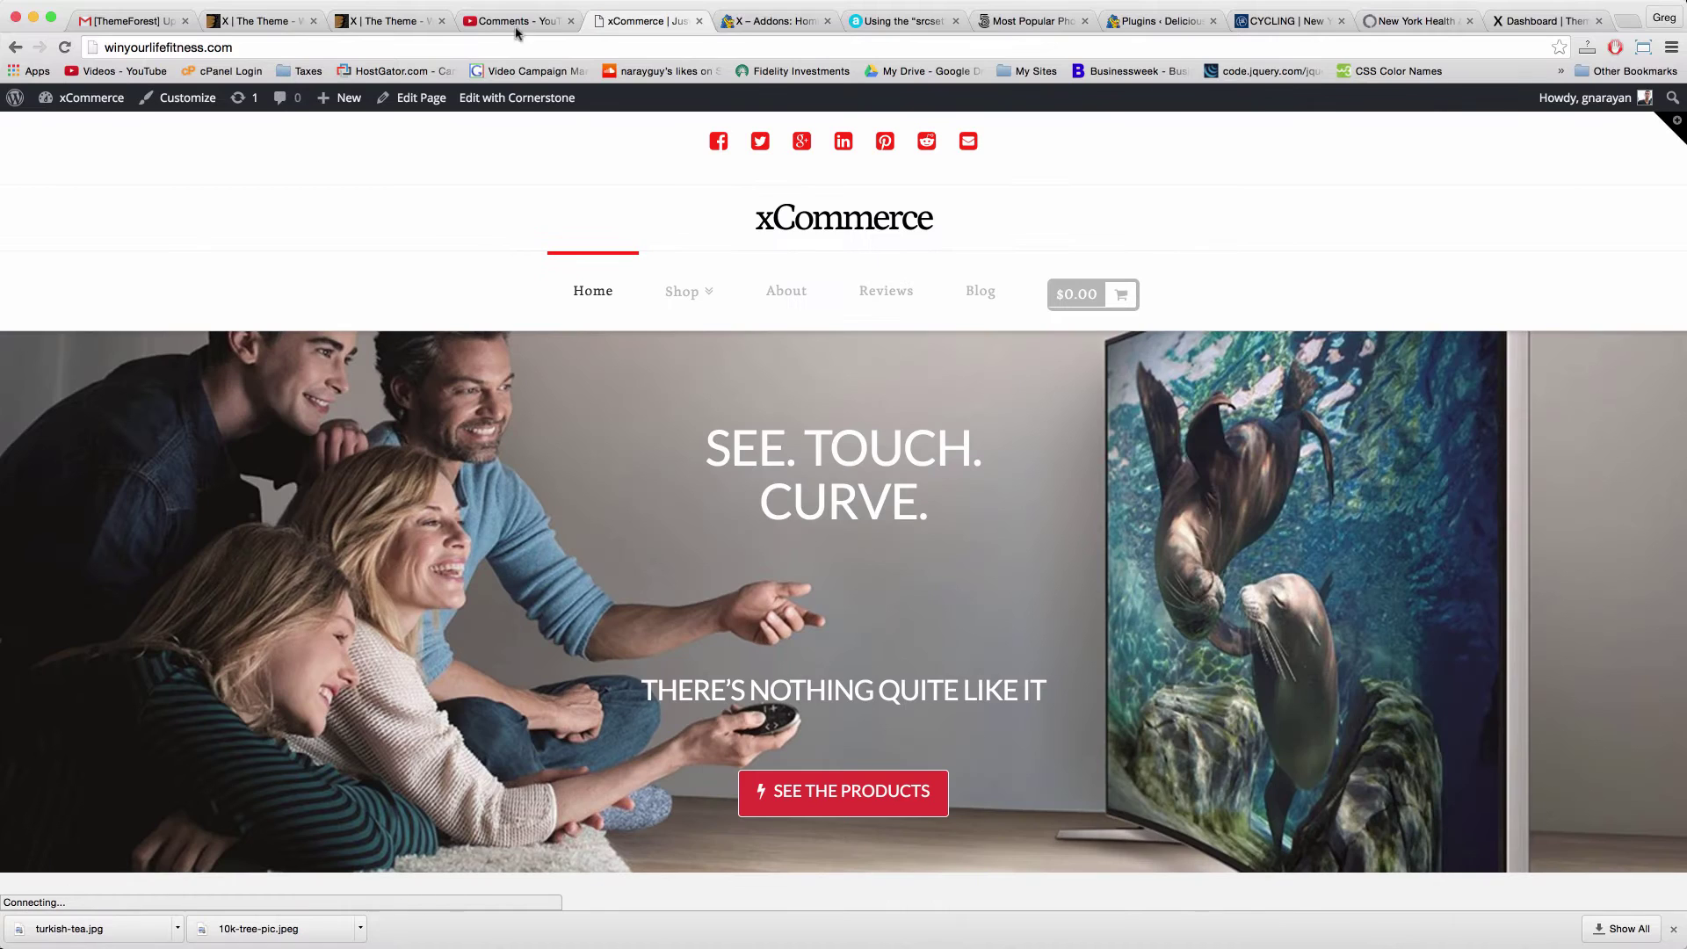
left_click(14, 49)
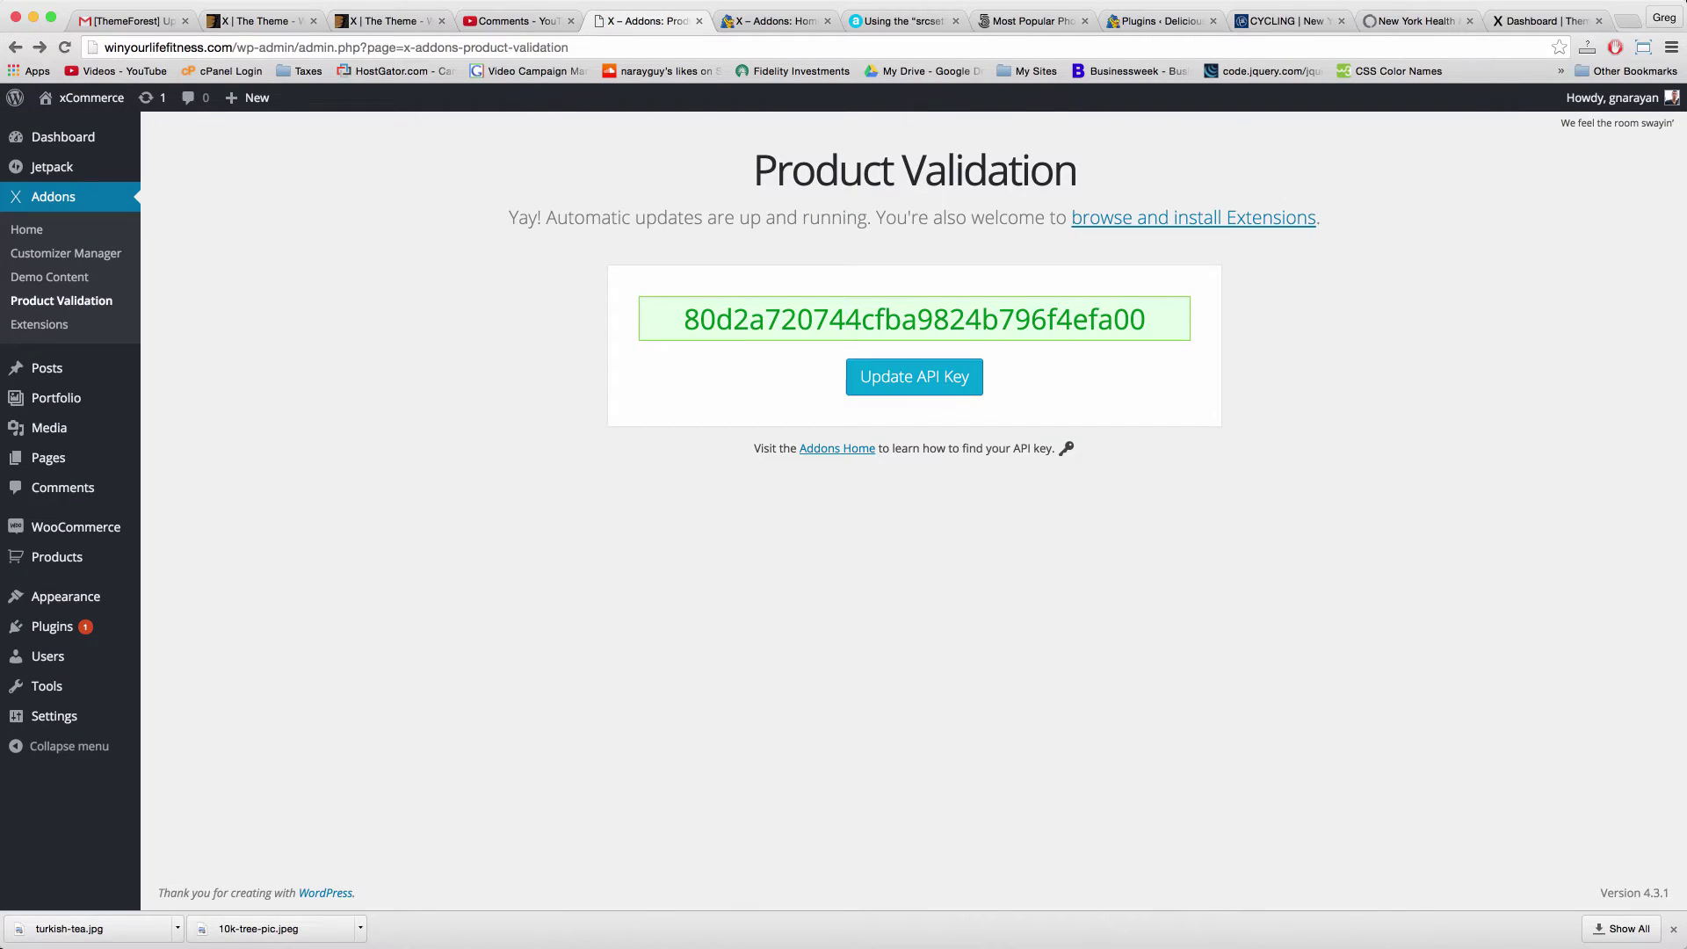
left_click(790, 21)
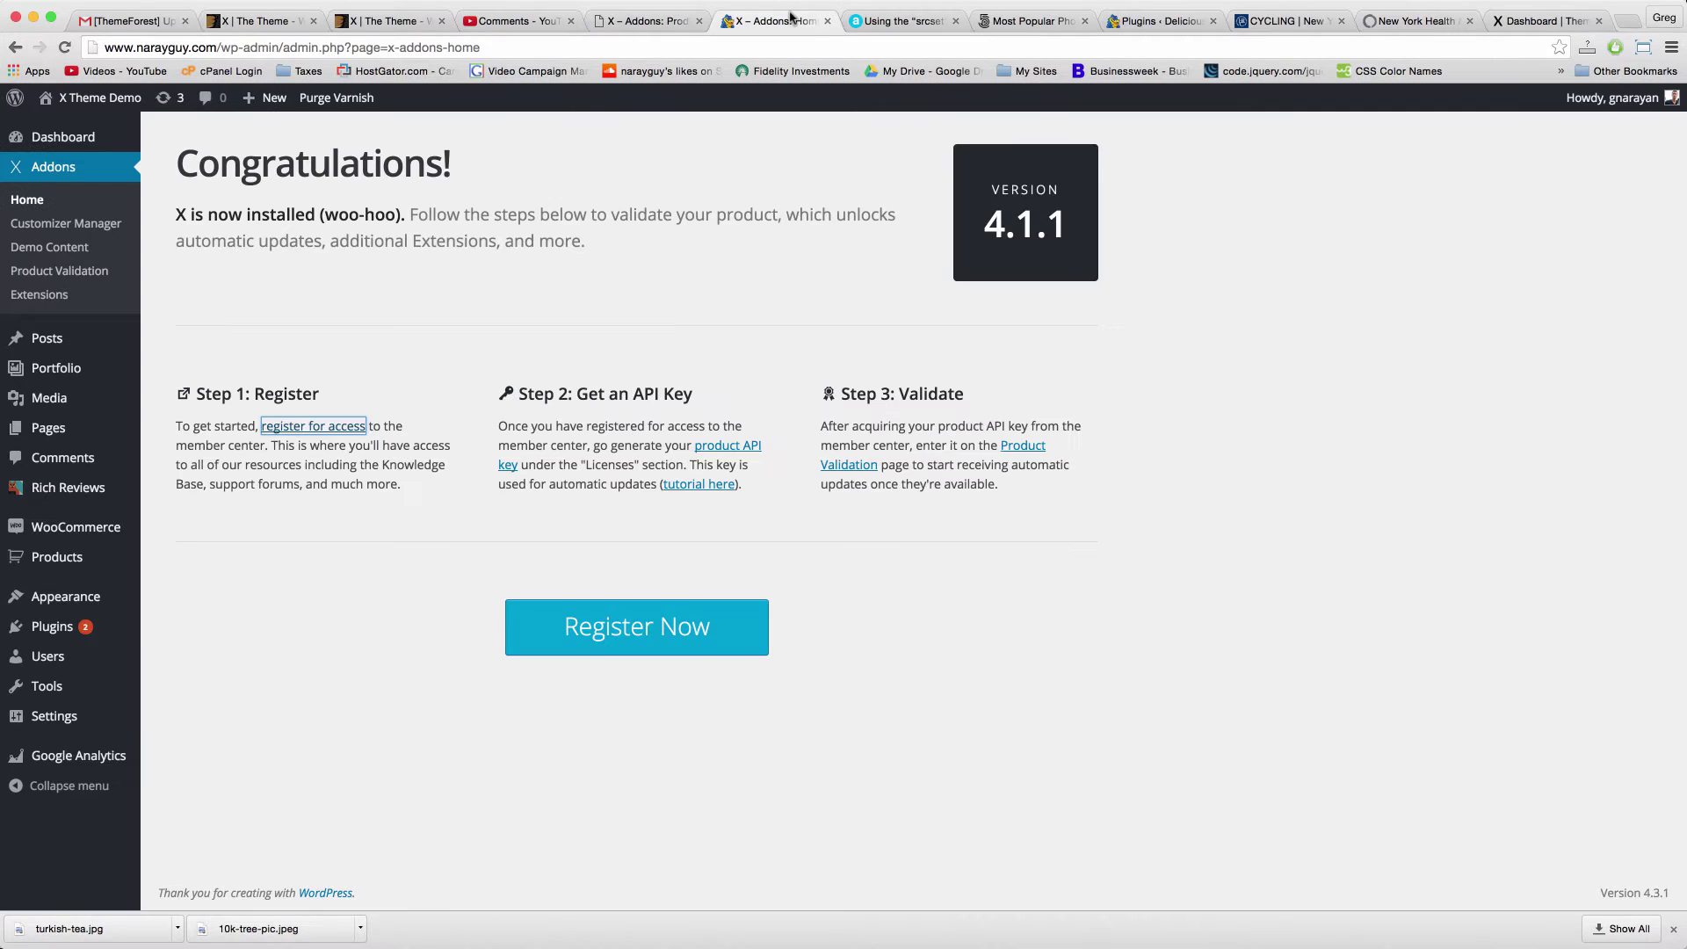
left_click(644, 23)
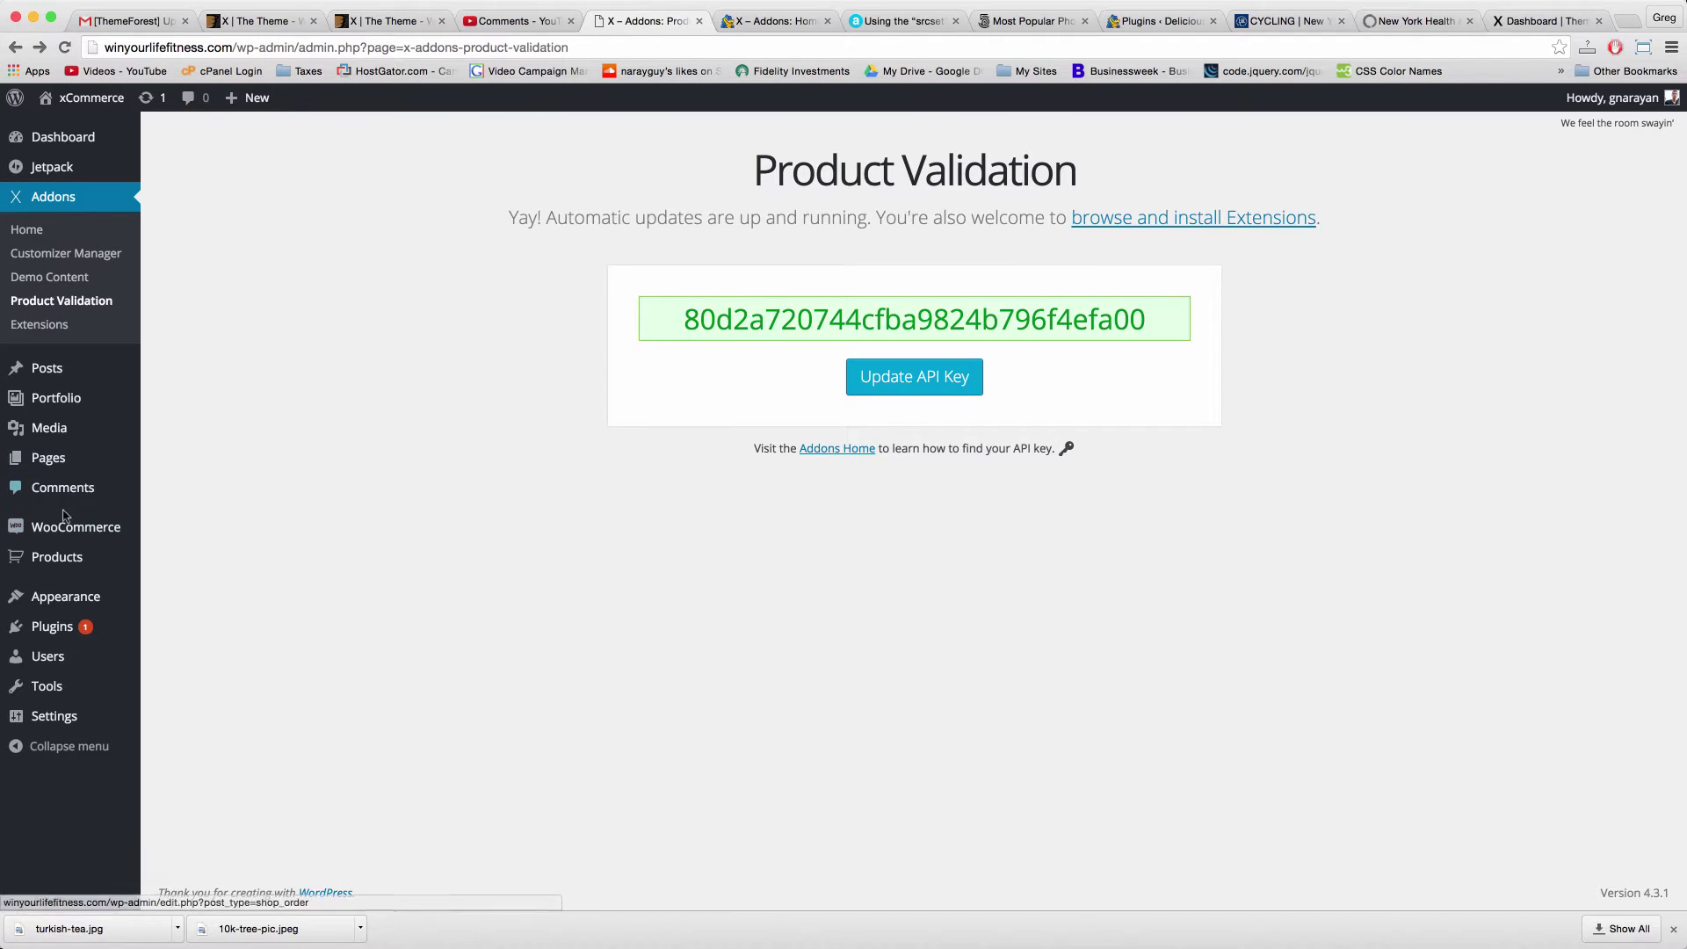
Check the X theme's details under Appearance > Themes, confirming version 4.1.1.
mouse_move(66, 596)
left_click(179, 604)
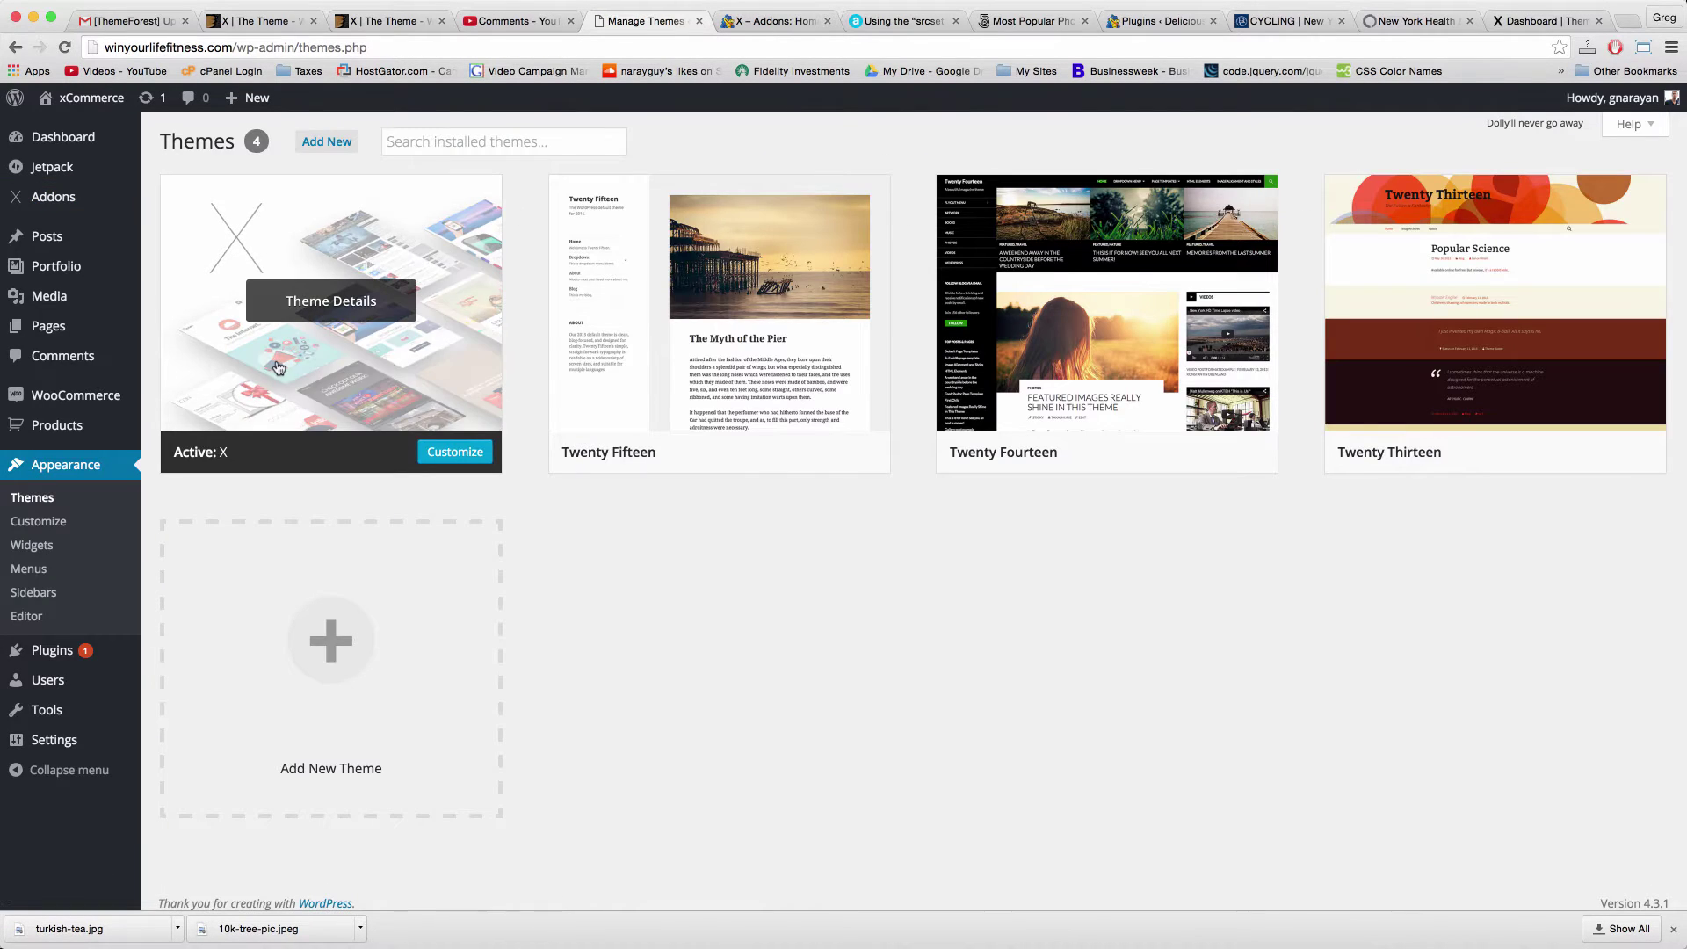
left_click(275, 366)
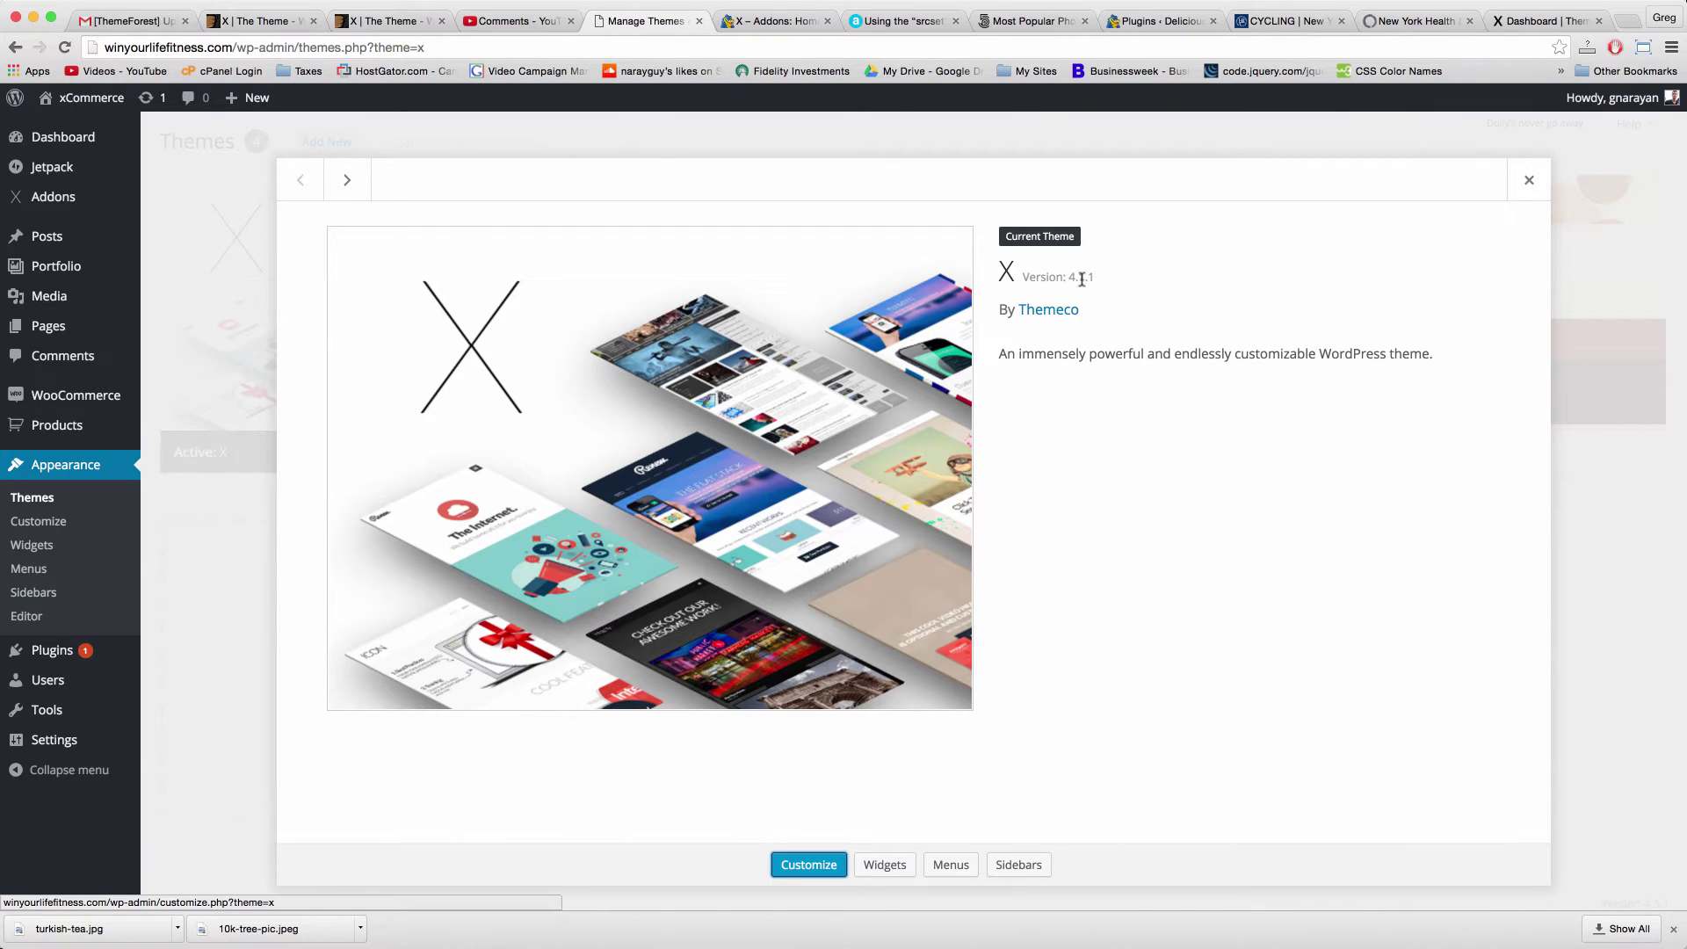
triple_click(1073, 277)
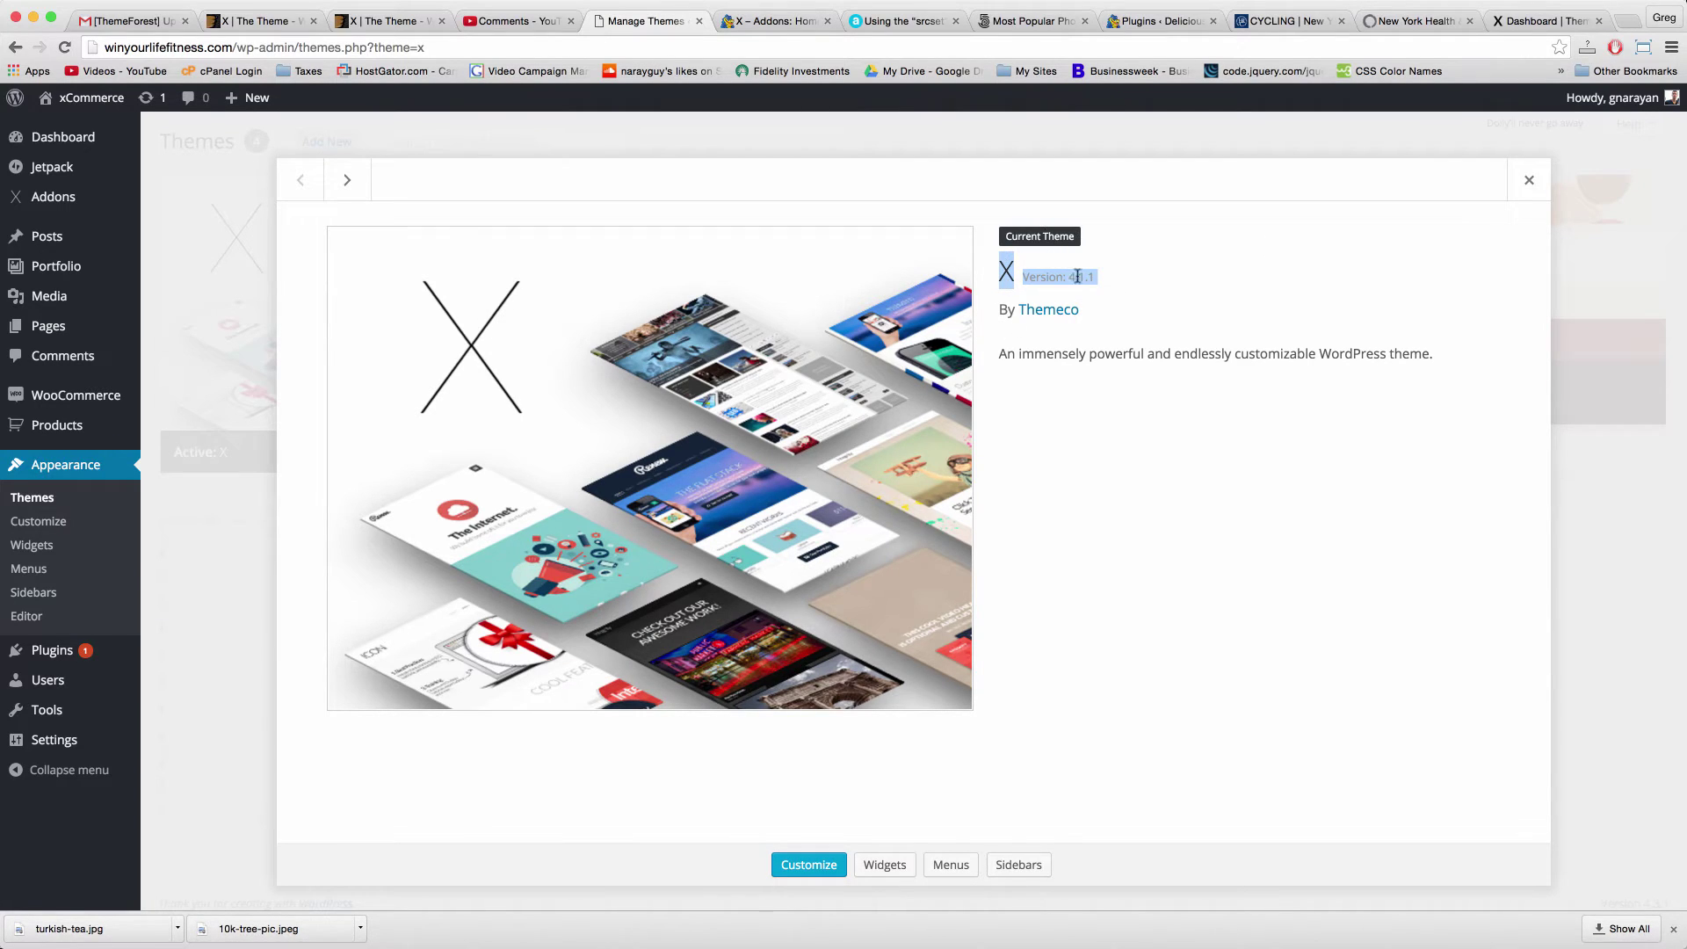
left_click(1109, 274)
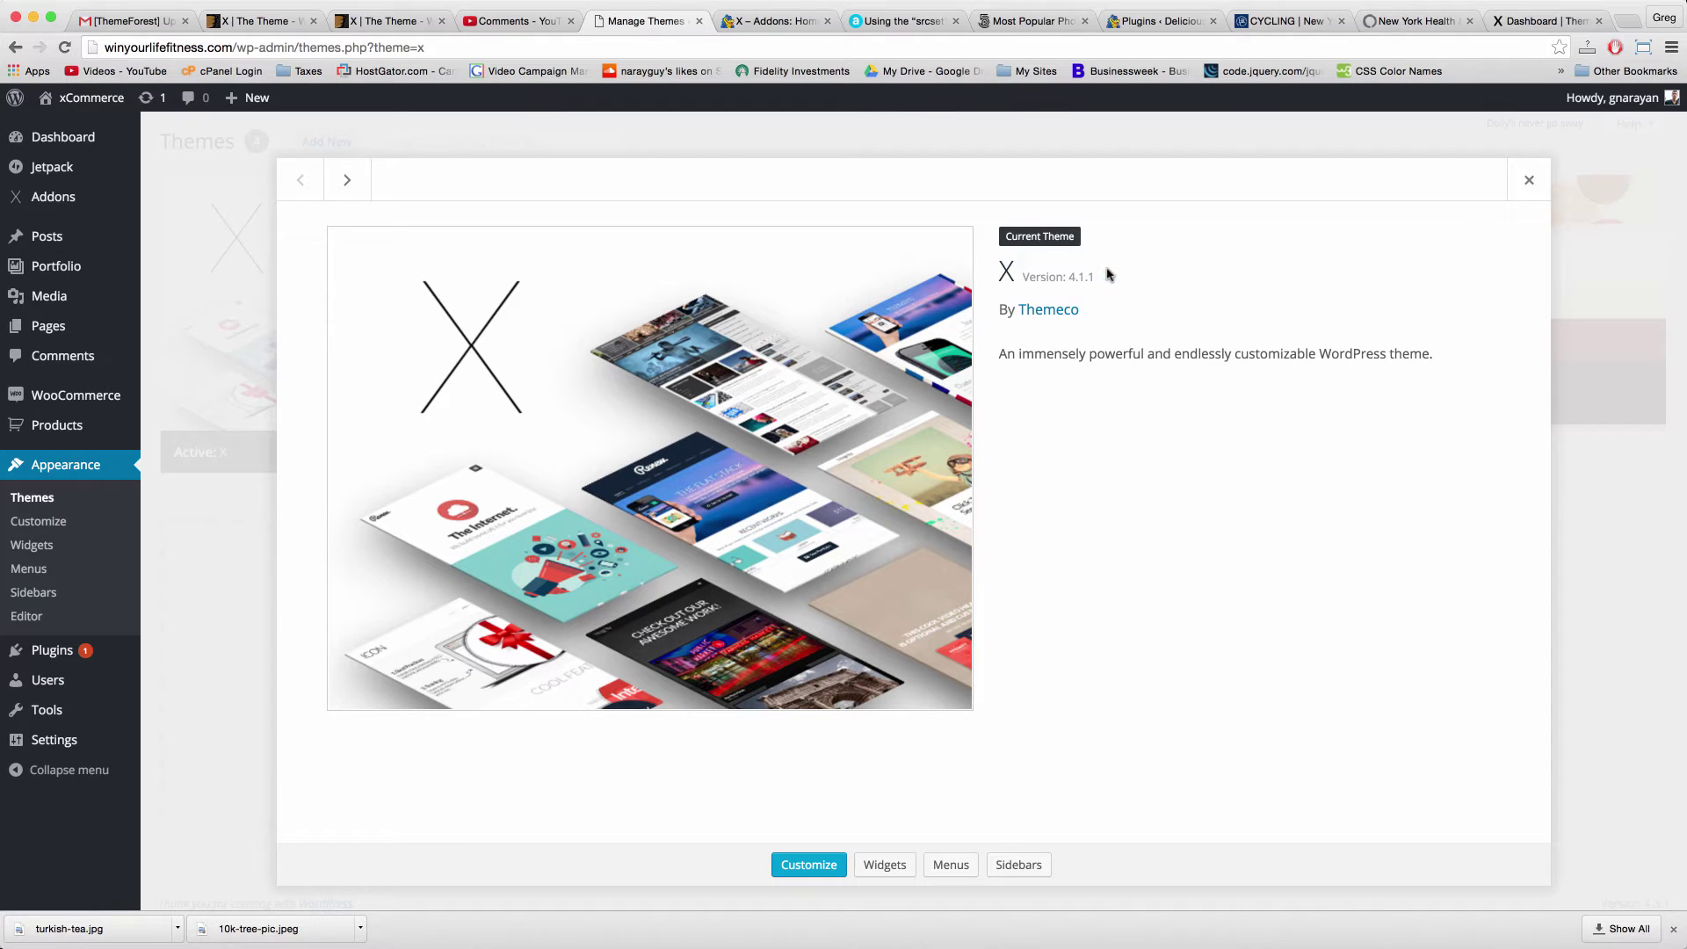
left_click(1527, 182)
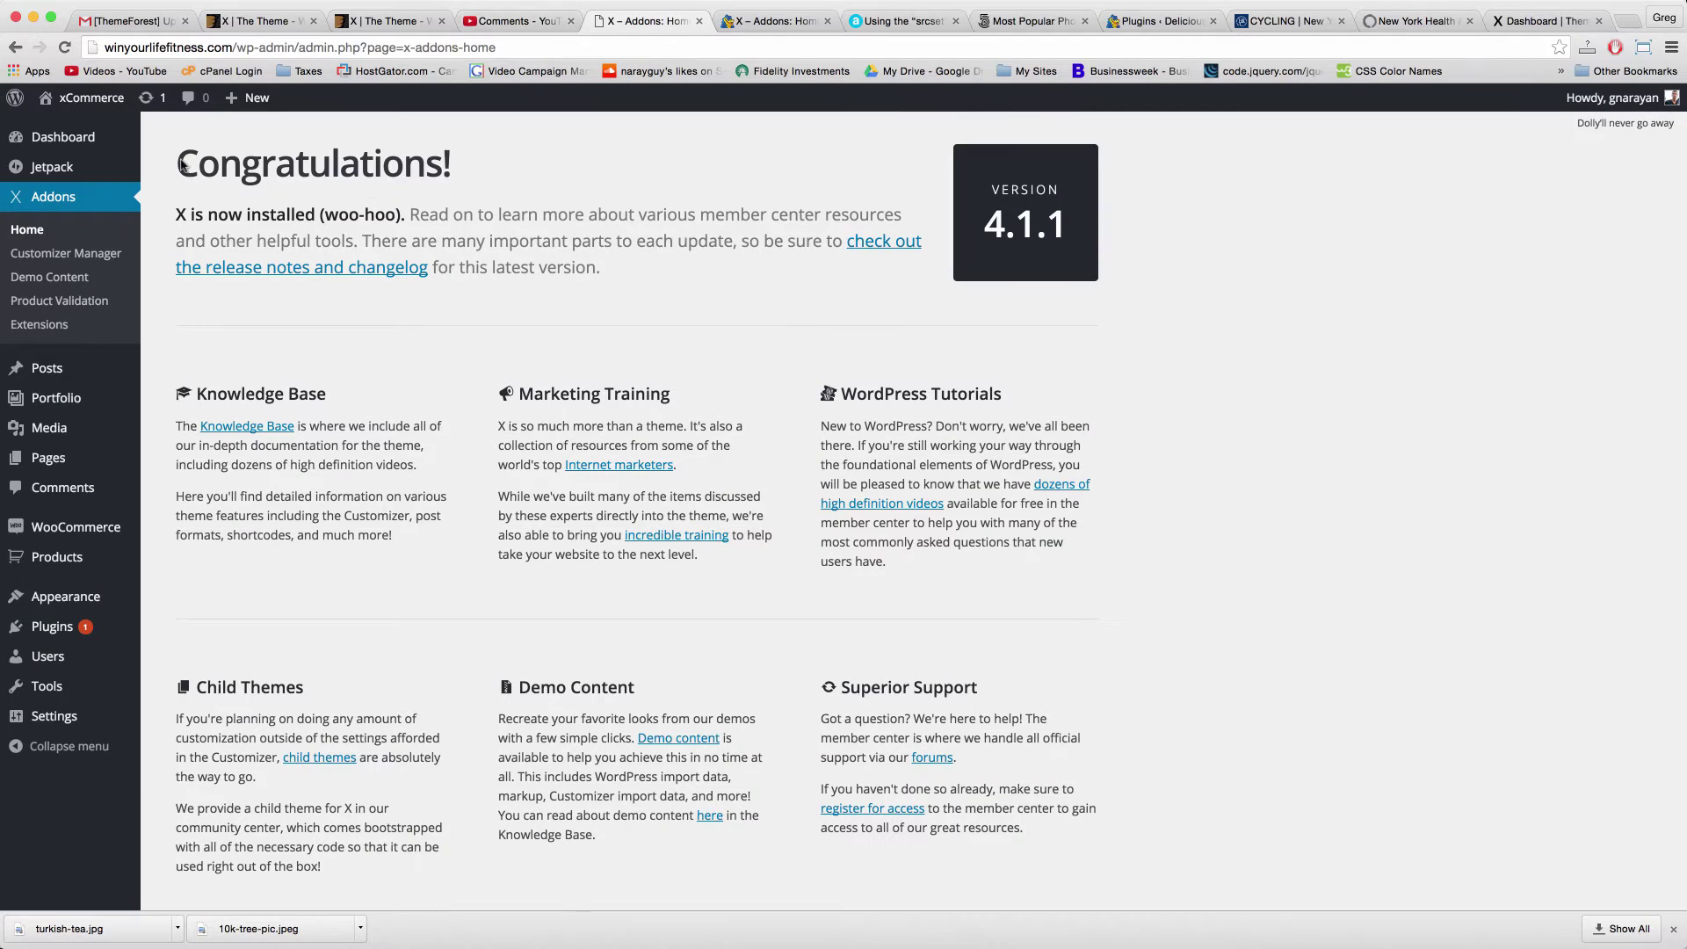
Scroll through the xCommerce site's front end, then go back to the X Addons admin home.
left_click(107, 100)
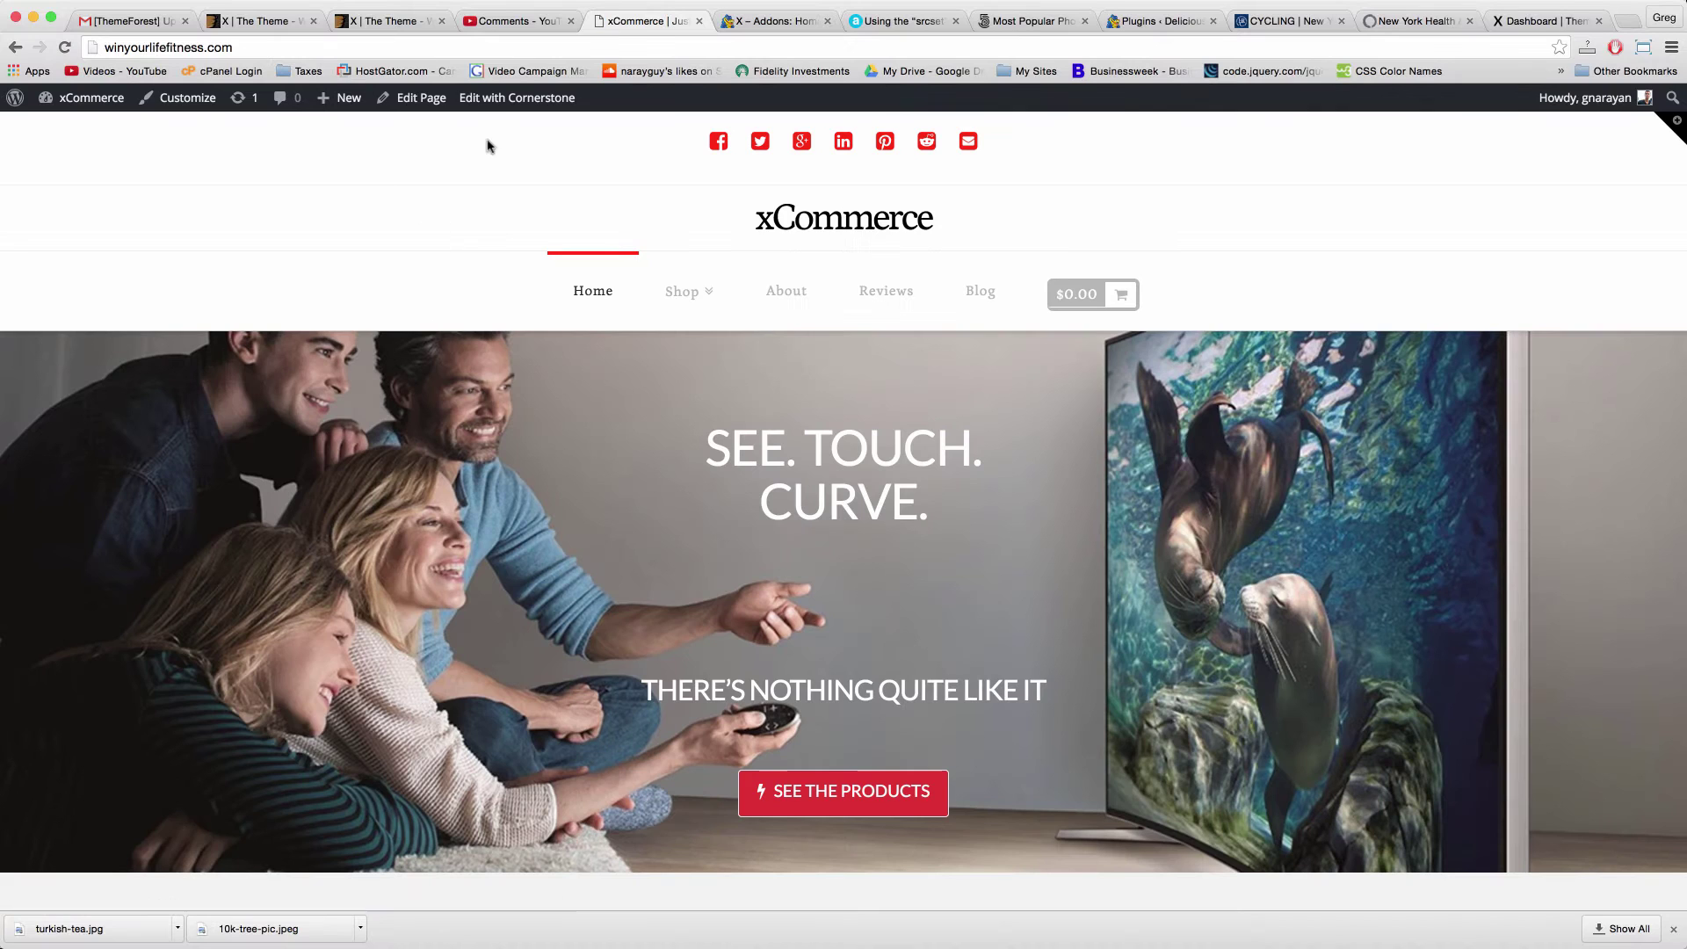
scroll(581, 208, "down", 15)
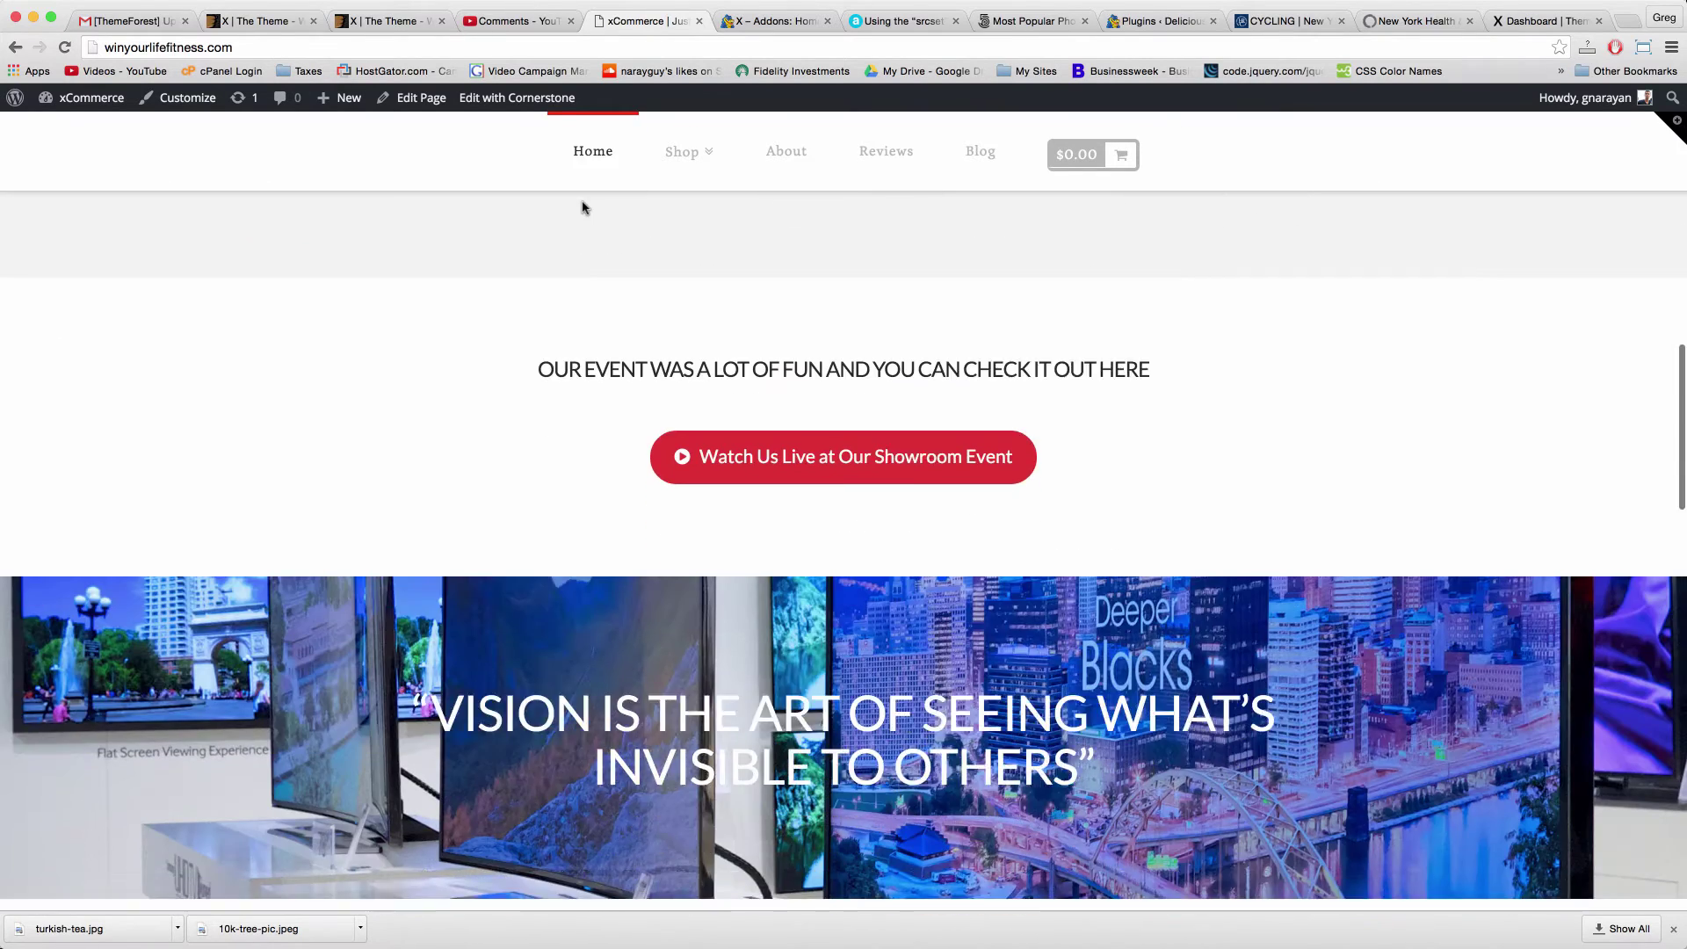
scroll(648, 510, "down", 12)
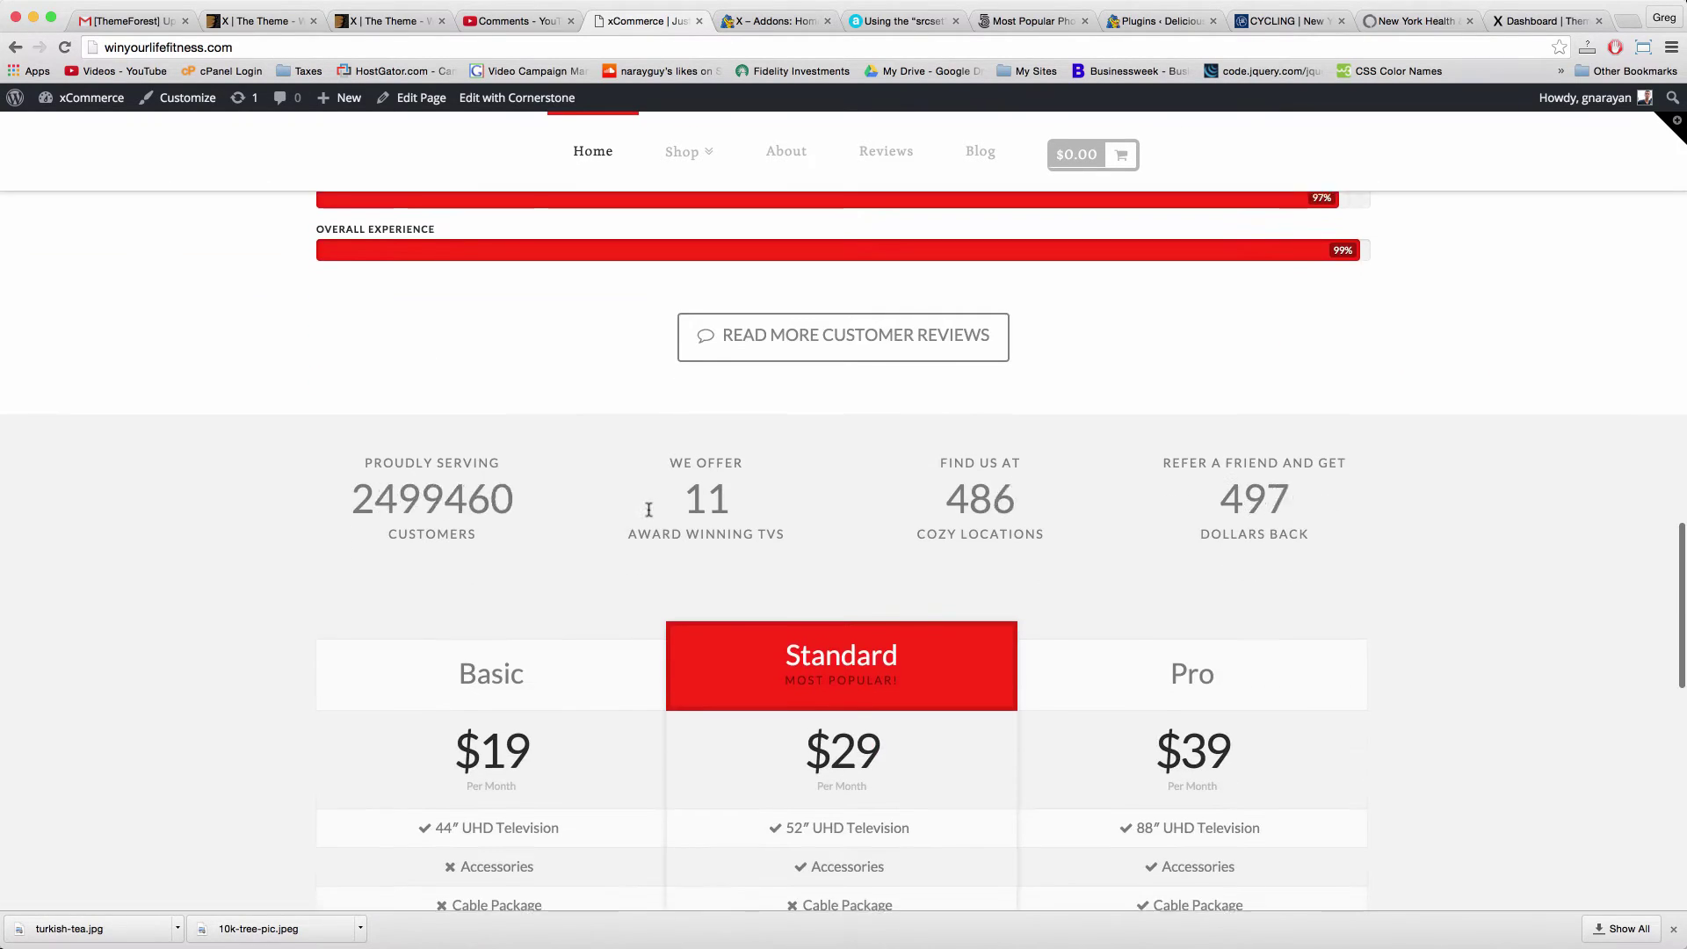
scroll(647, 514, "down", 8)
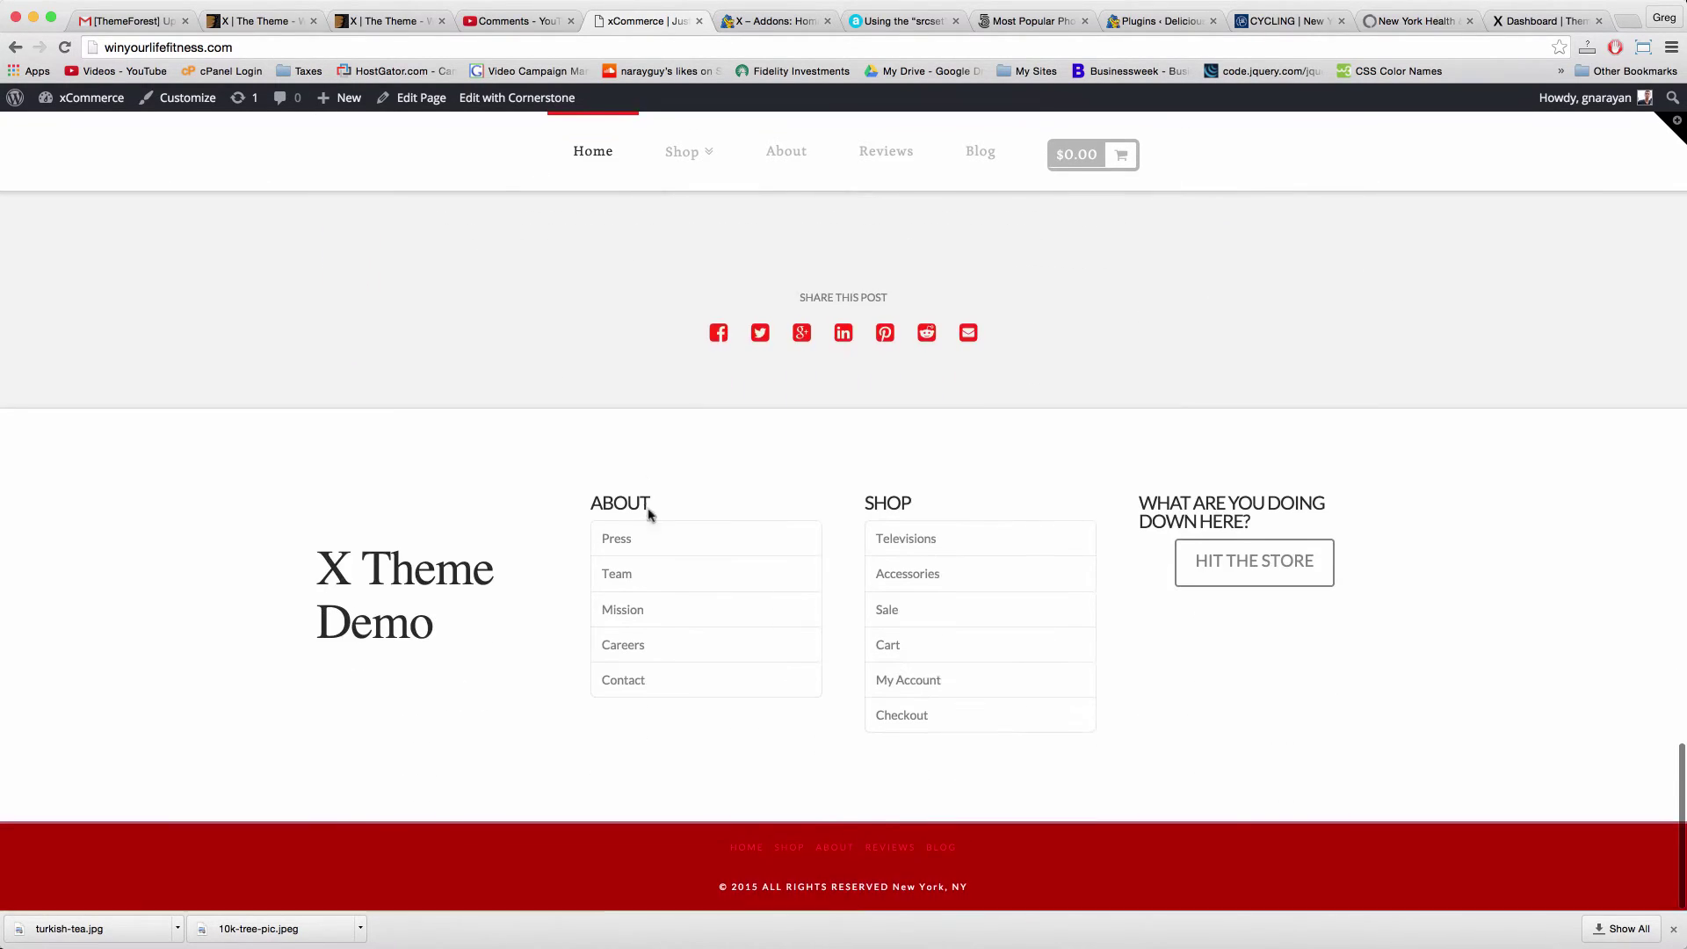
scroll(648, 514, "up", 20)
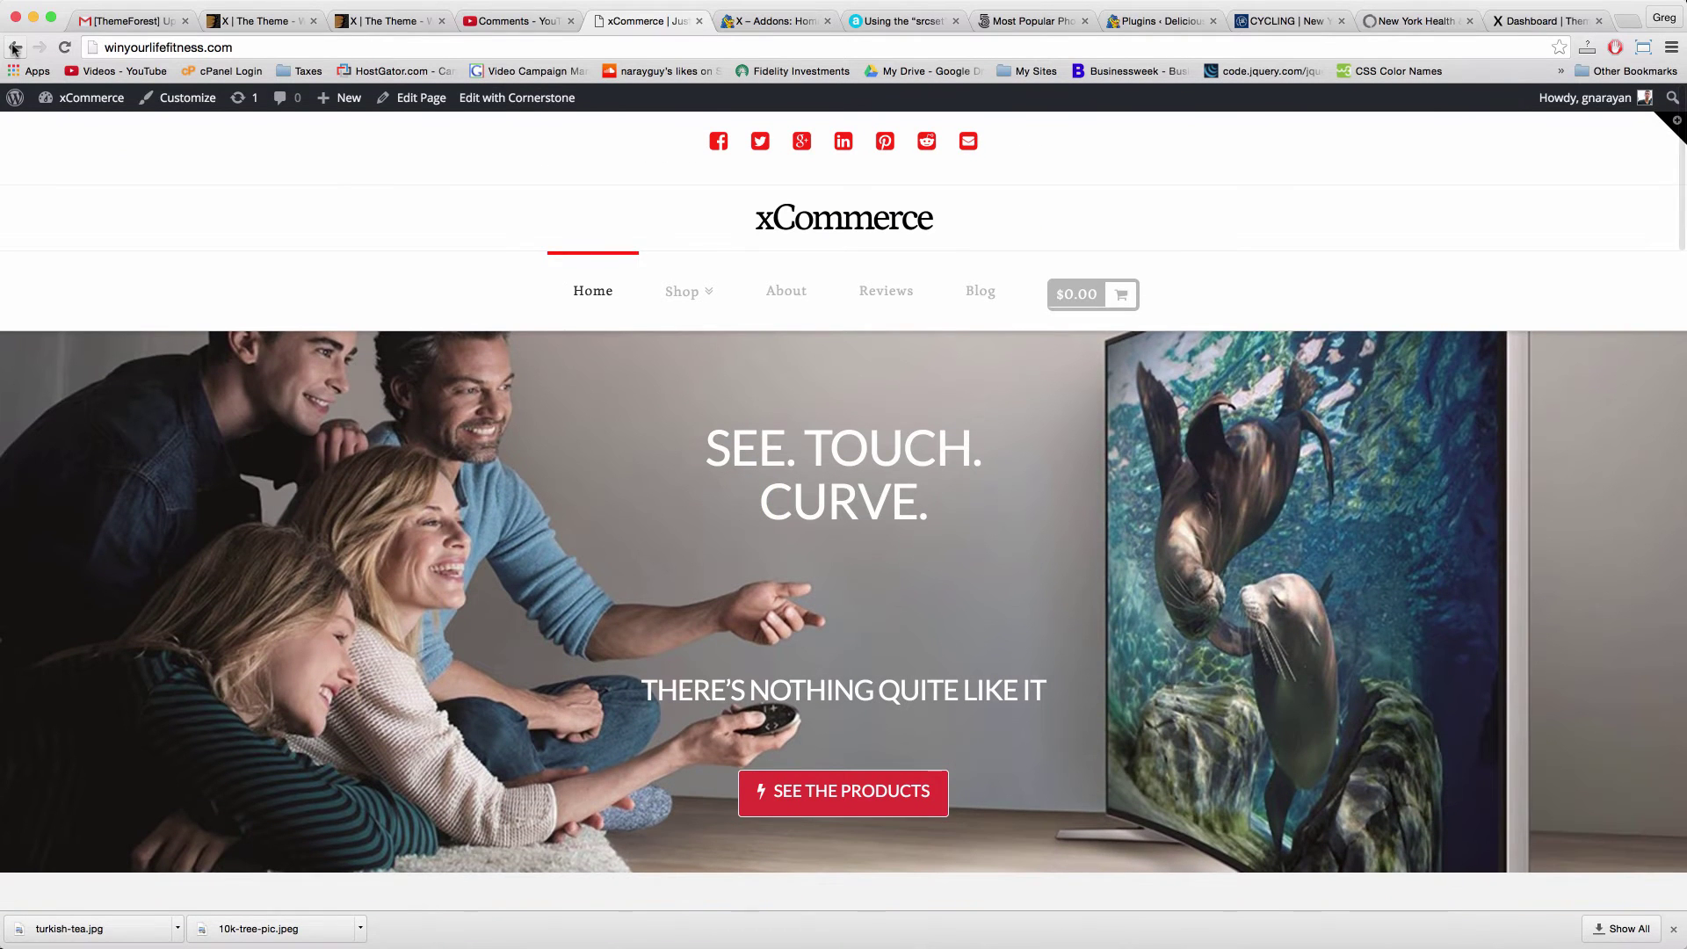
left_click(15, 47)
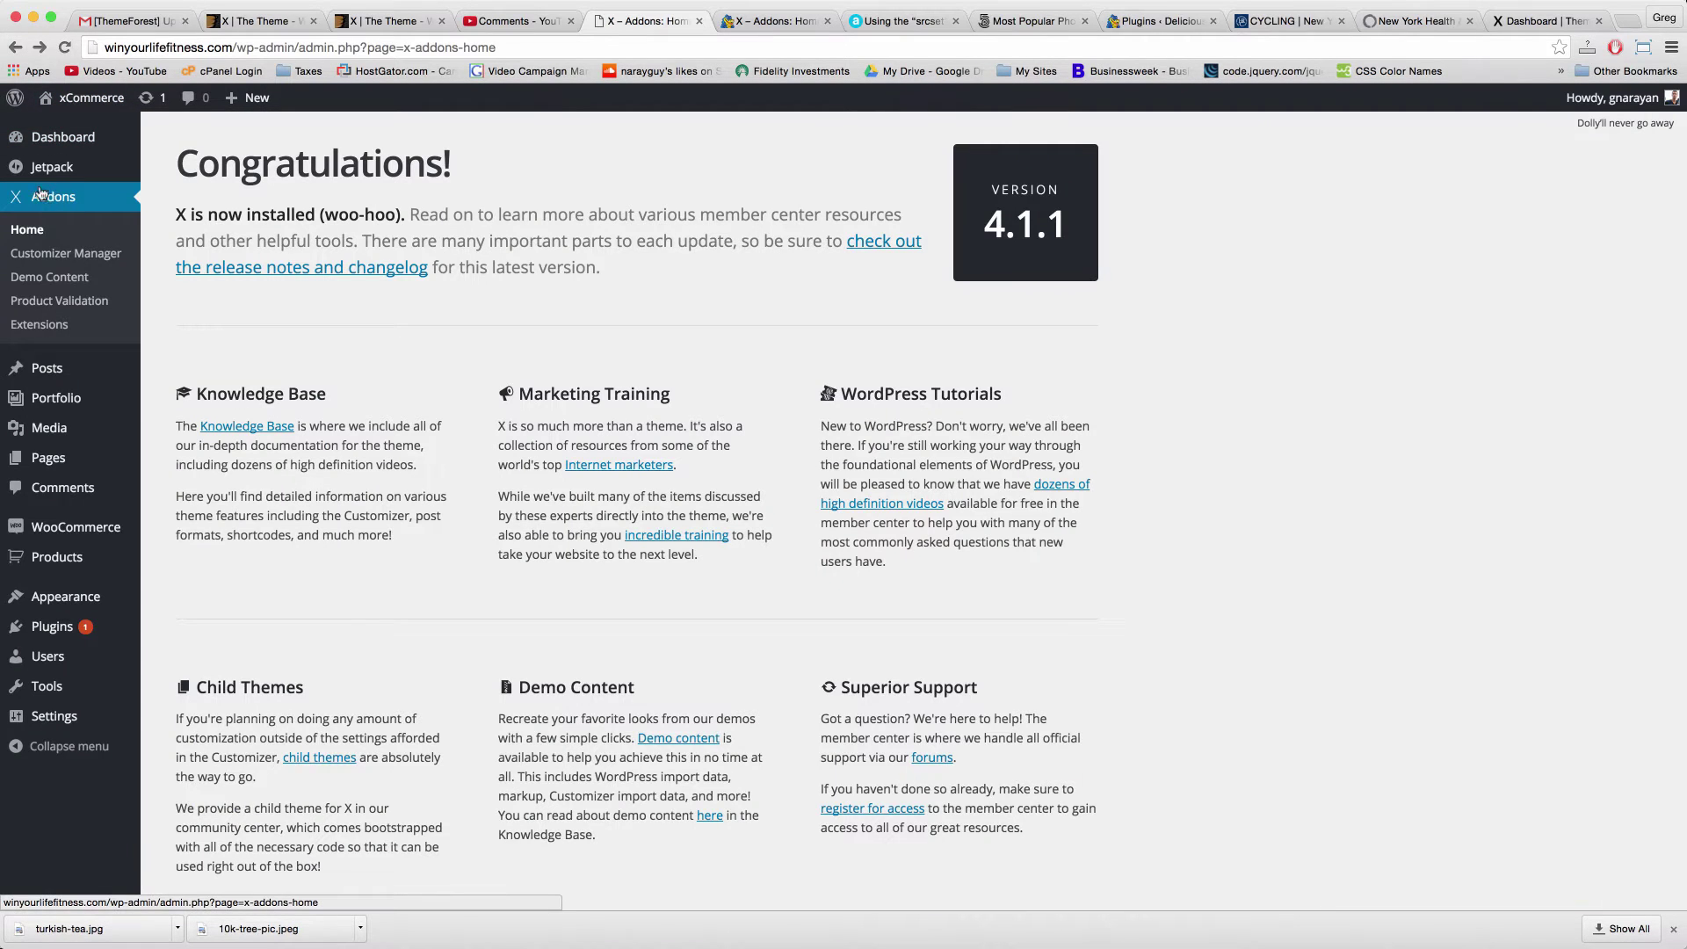
Check the API key on Product Validation, then reload the xCommerce Addons Home page.
left_click(43, 302)
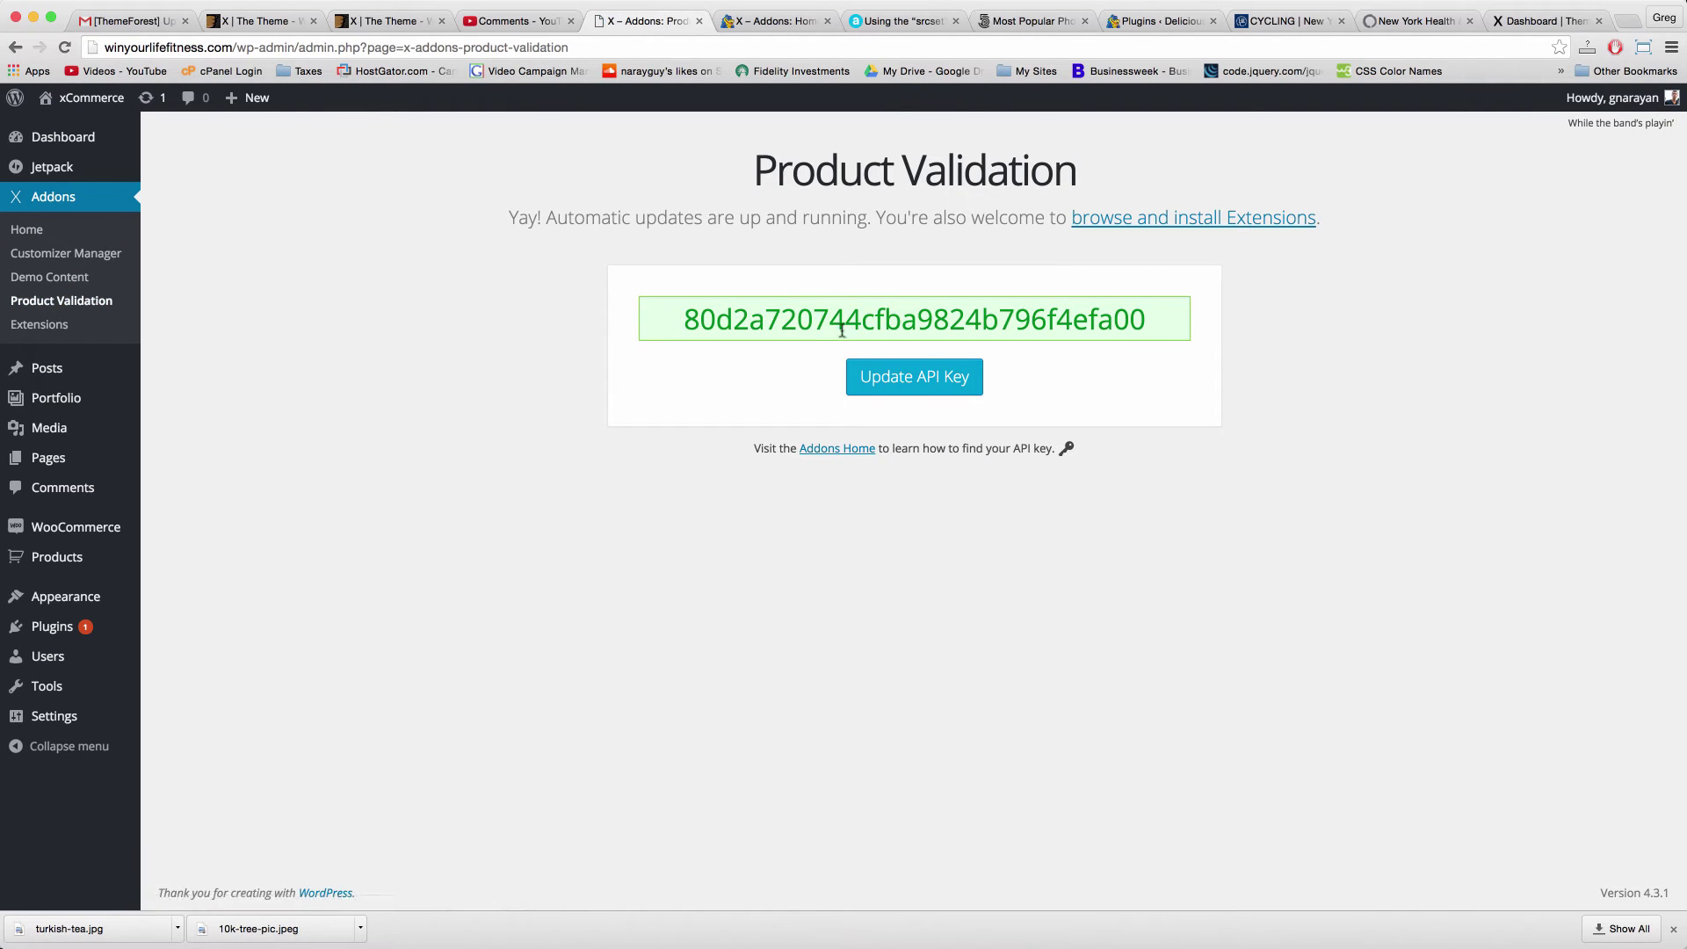
double_click(842, 330)
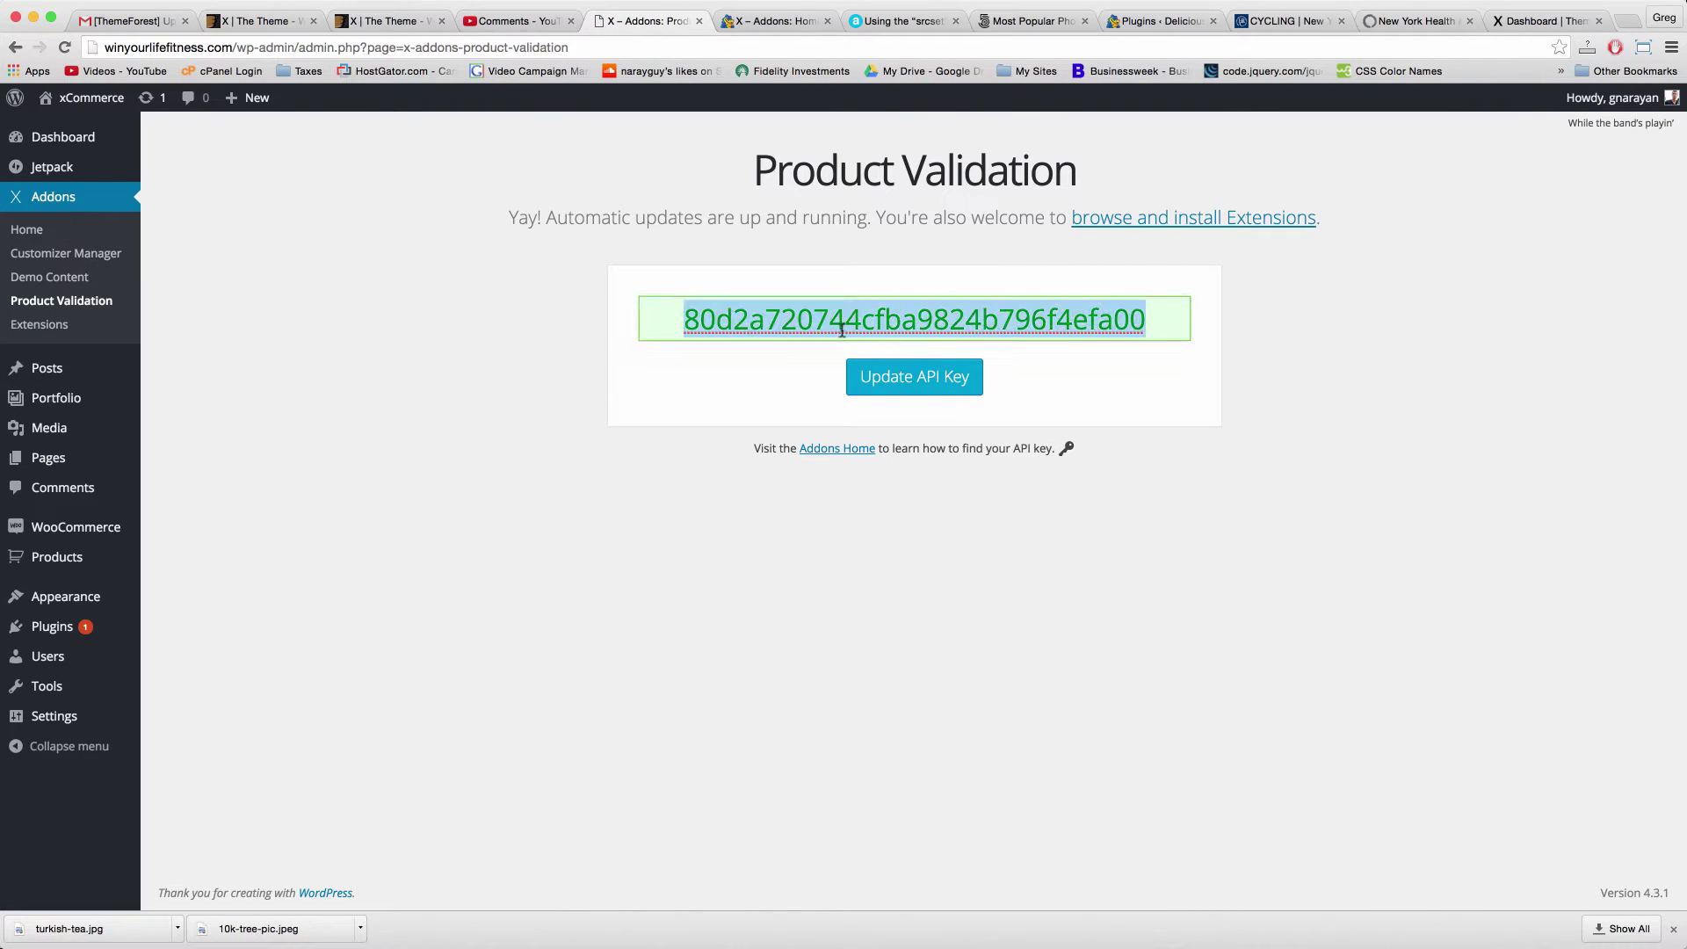
left_click(775, 20)
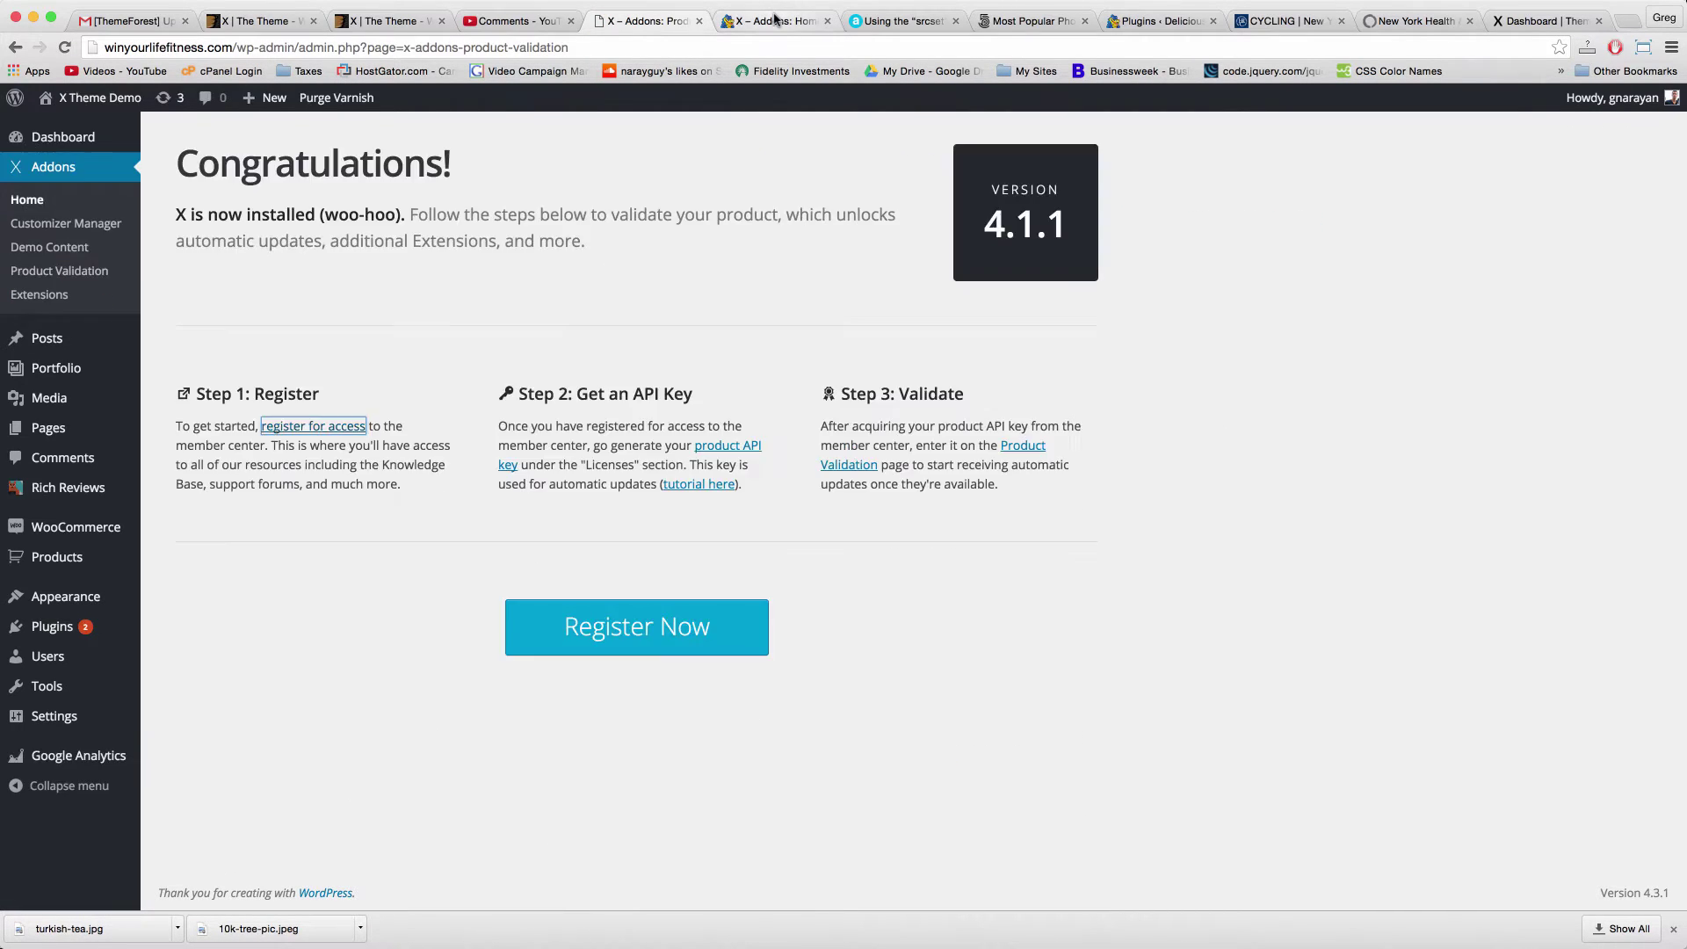
left_click(172, 47)
double_click(230, 47)
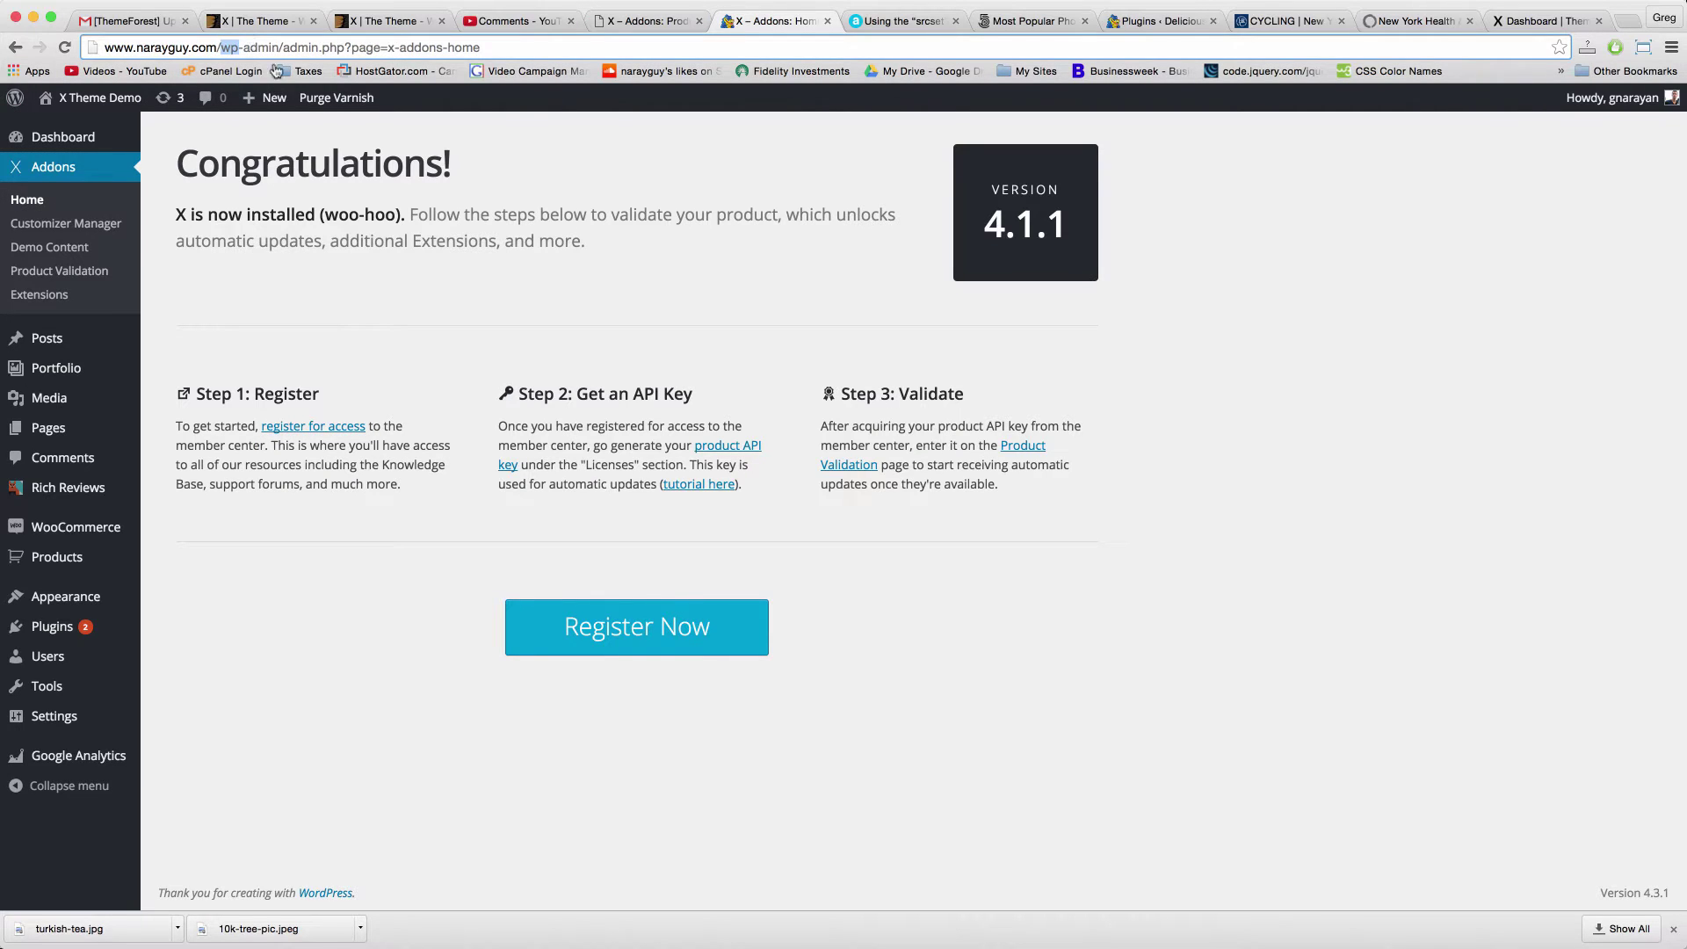
left_click(428, 519)
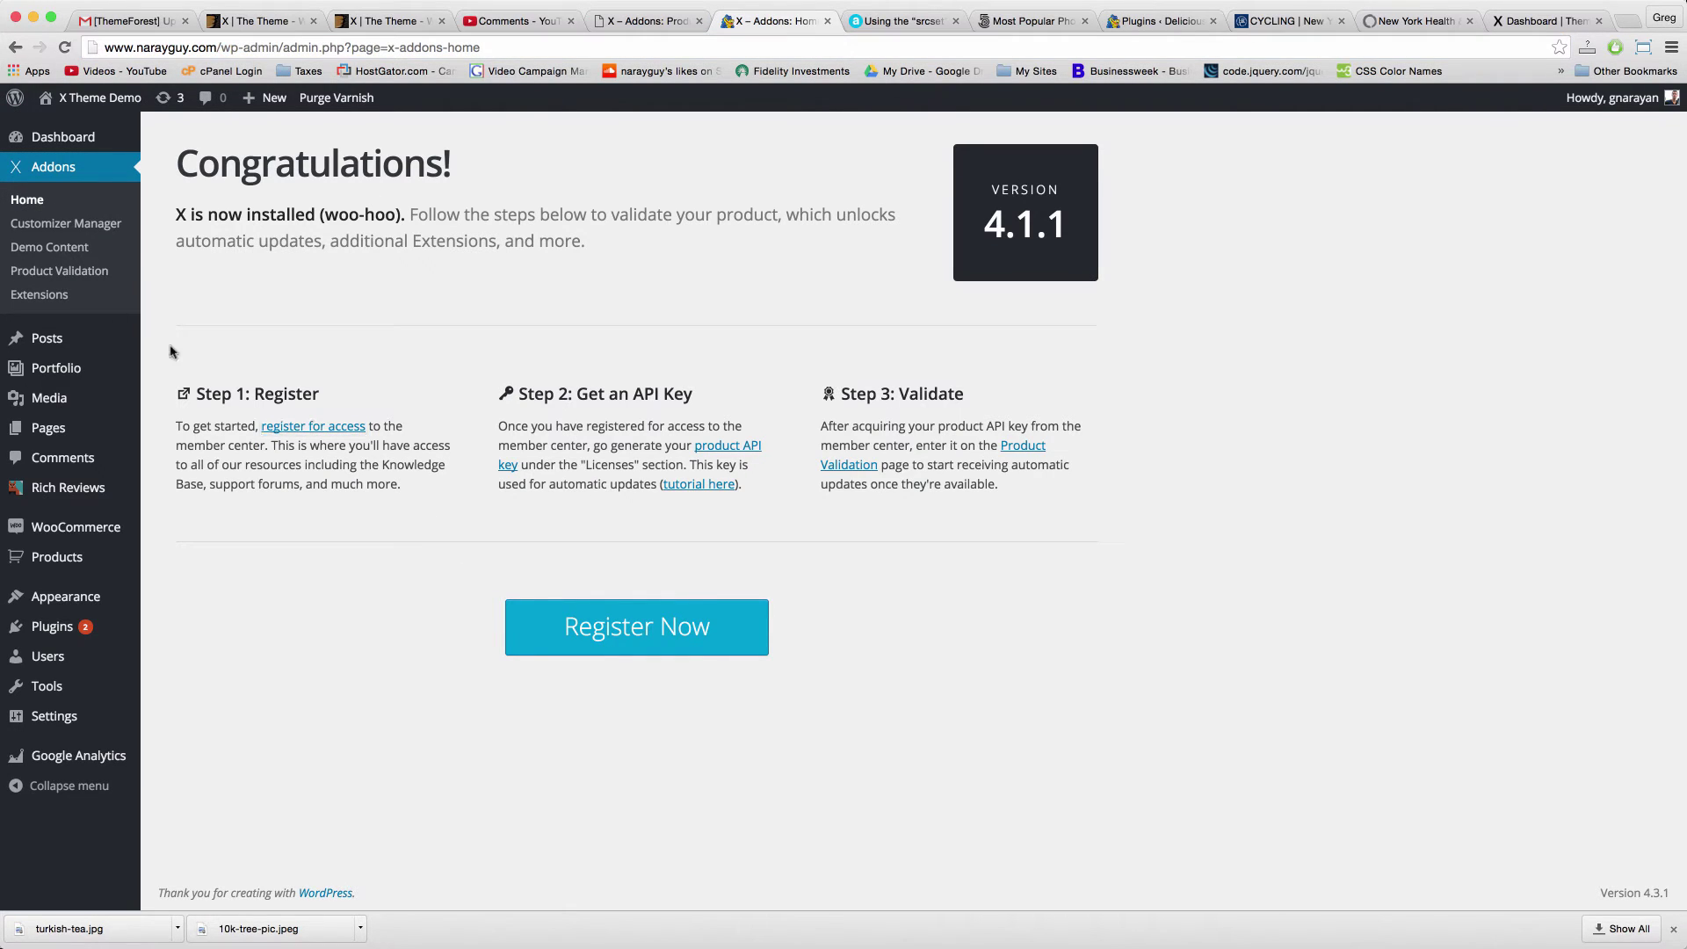
left_click(33, 205)
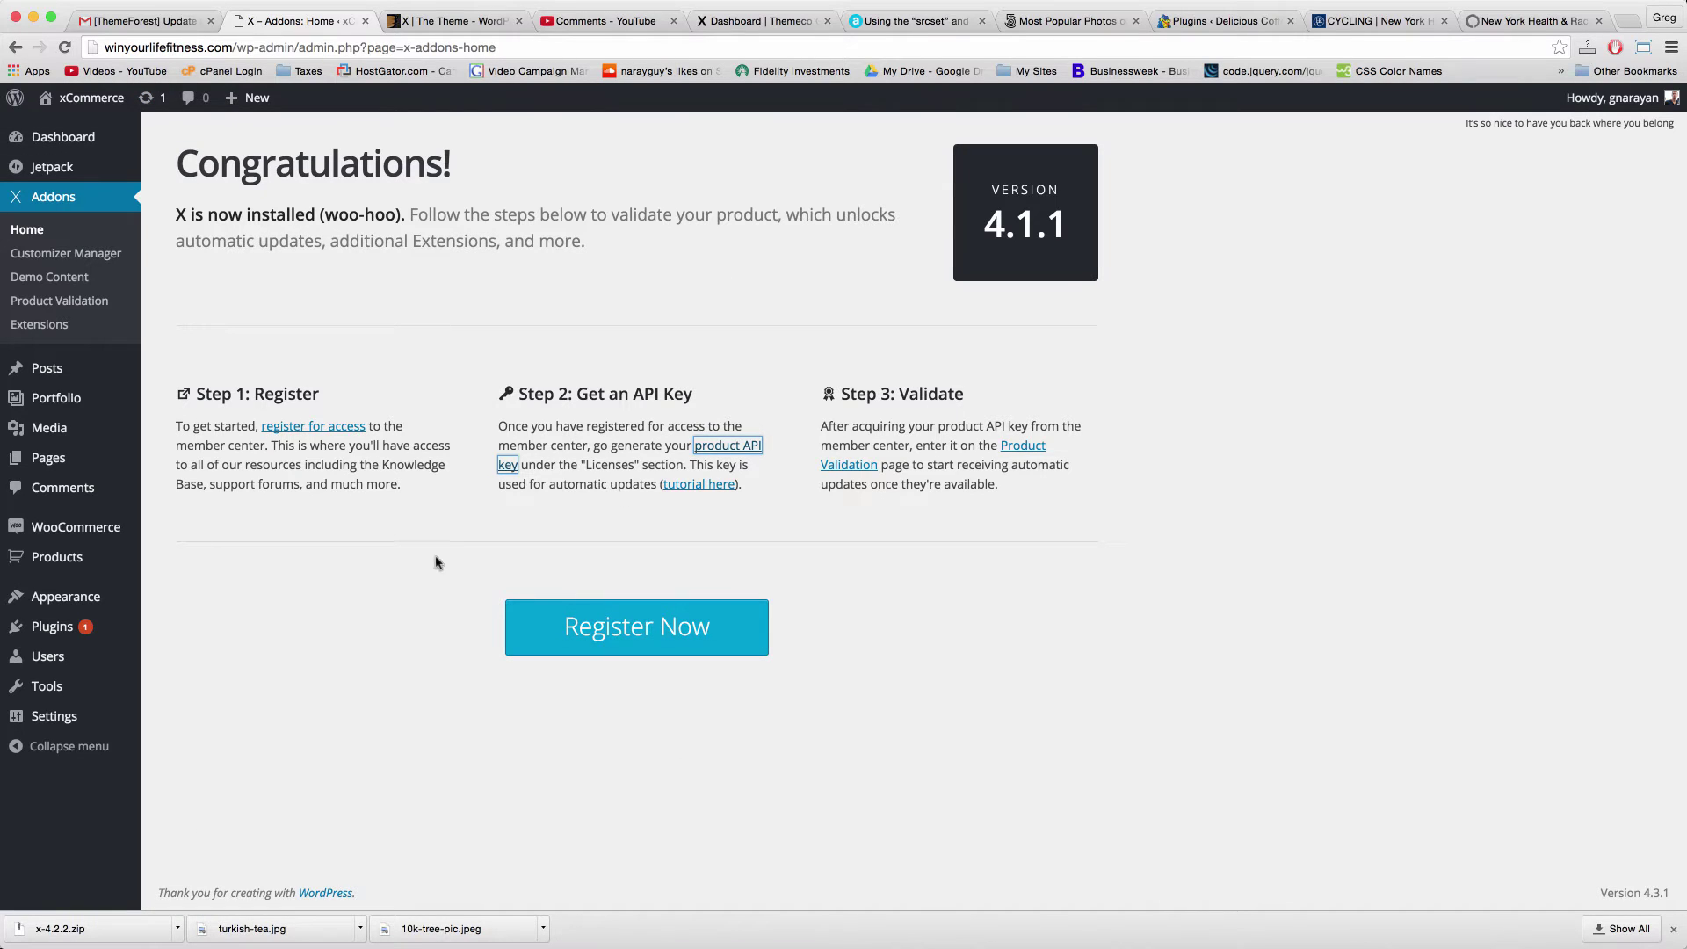
Follow 'register for access' to the Themeco Community form and focus the Purchase Code field.
left_click(315, 429)
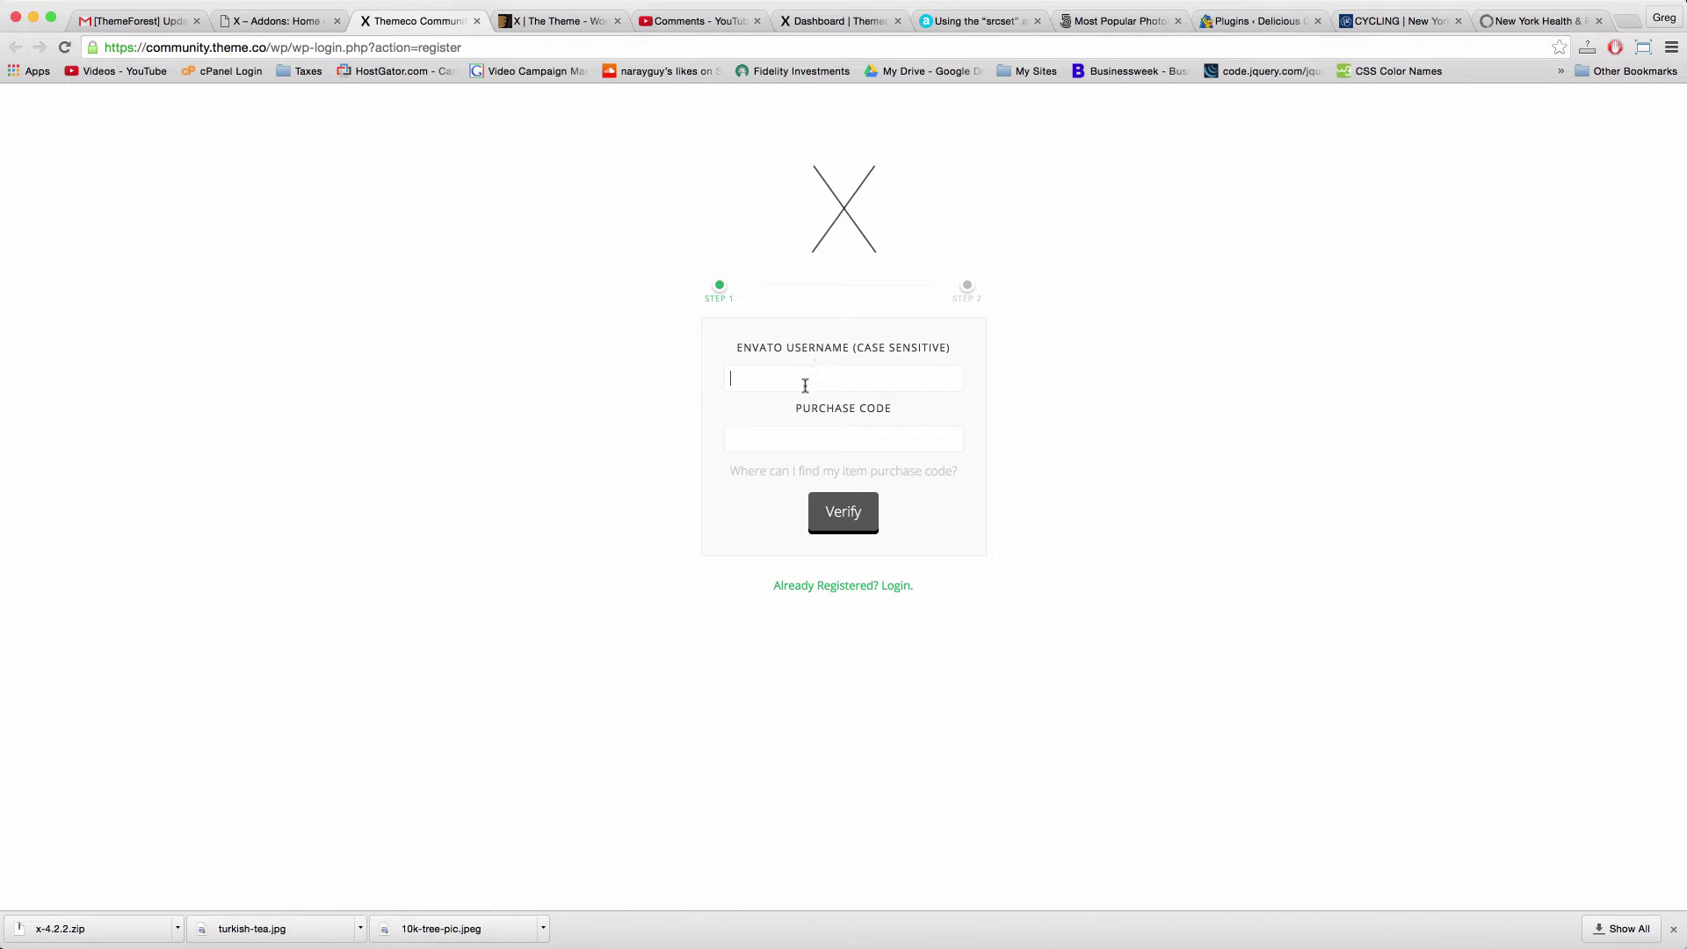
left_click(793, 437)
Open x-the-theme-license.txt from Finder, select the Item Purchase Code, and return to Chrome.
key("super+Tab")
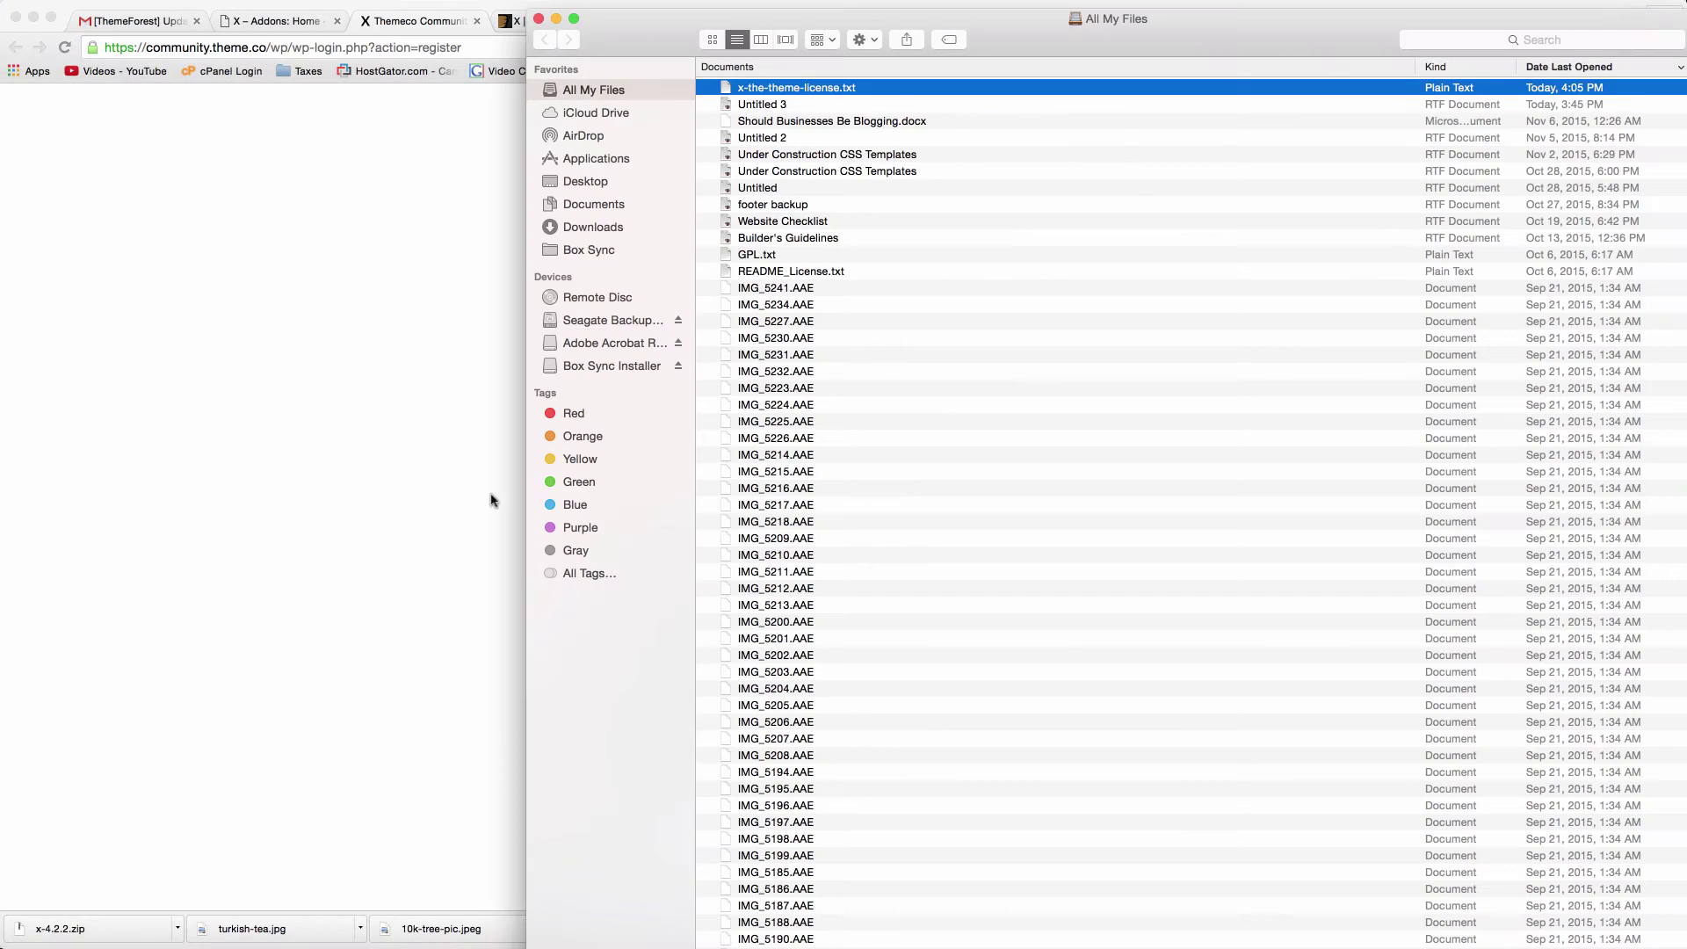
double_click(809, 91)
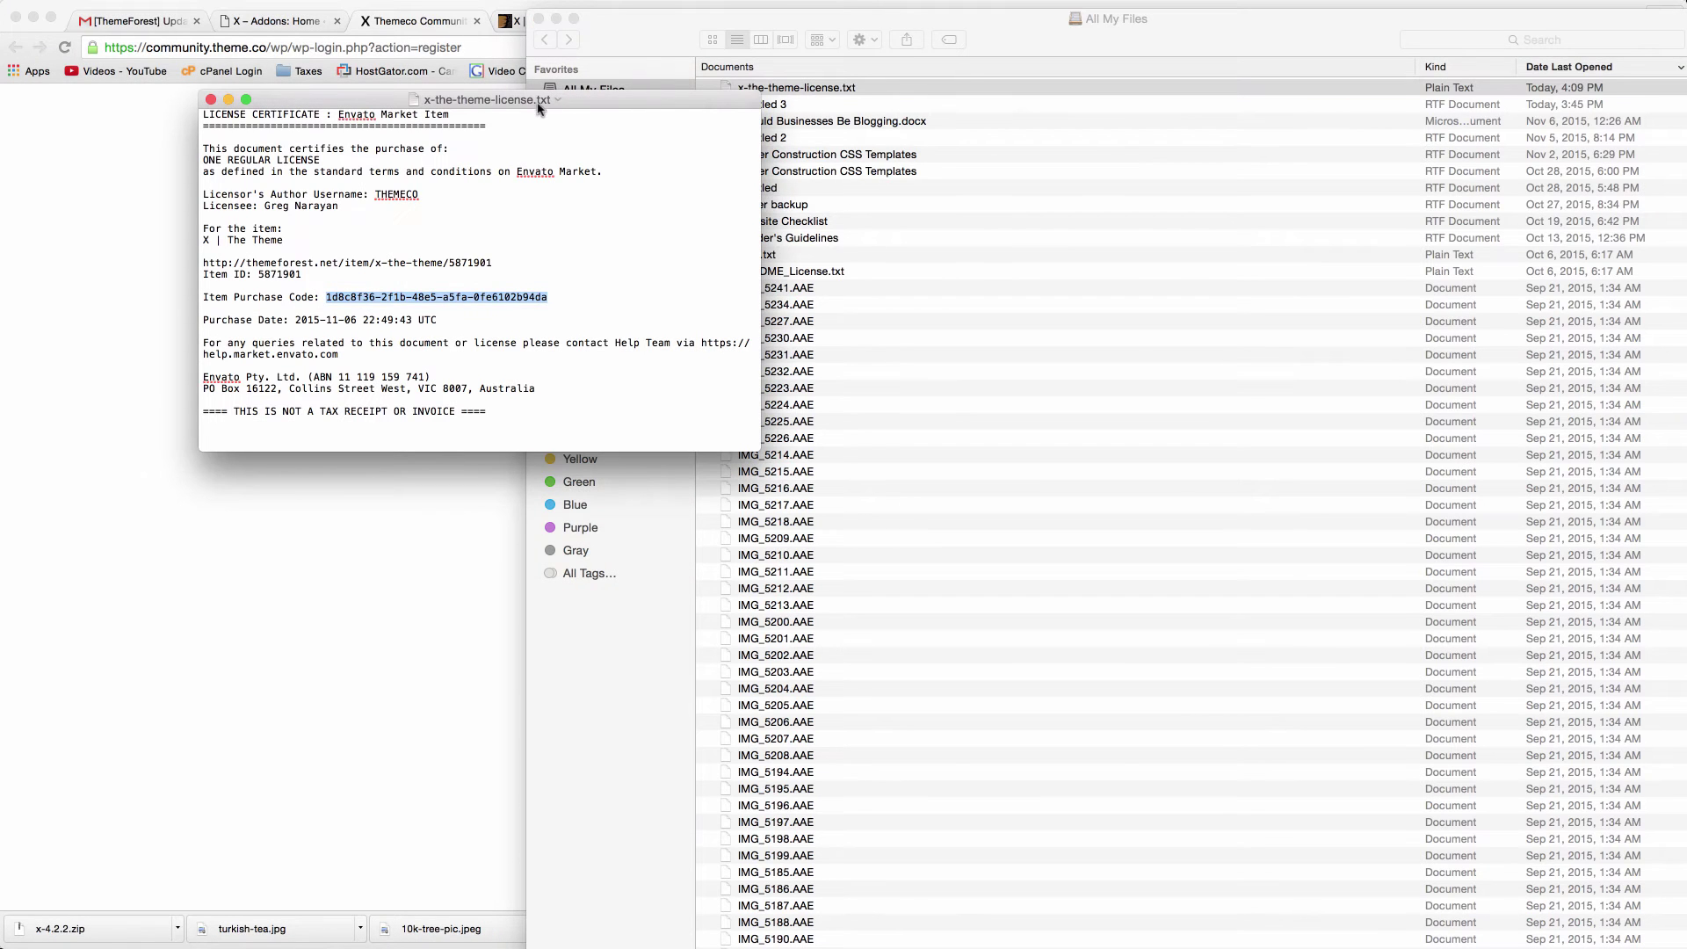
left_click(480, 307)
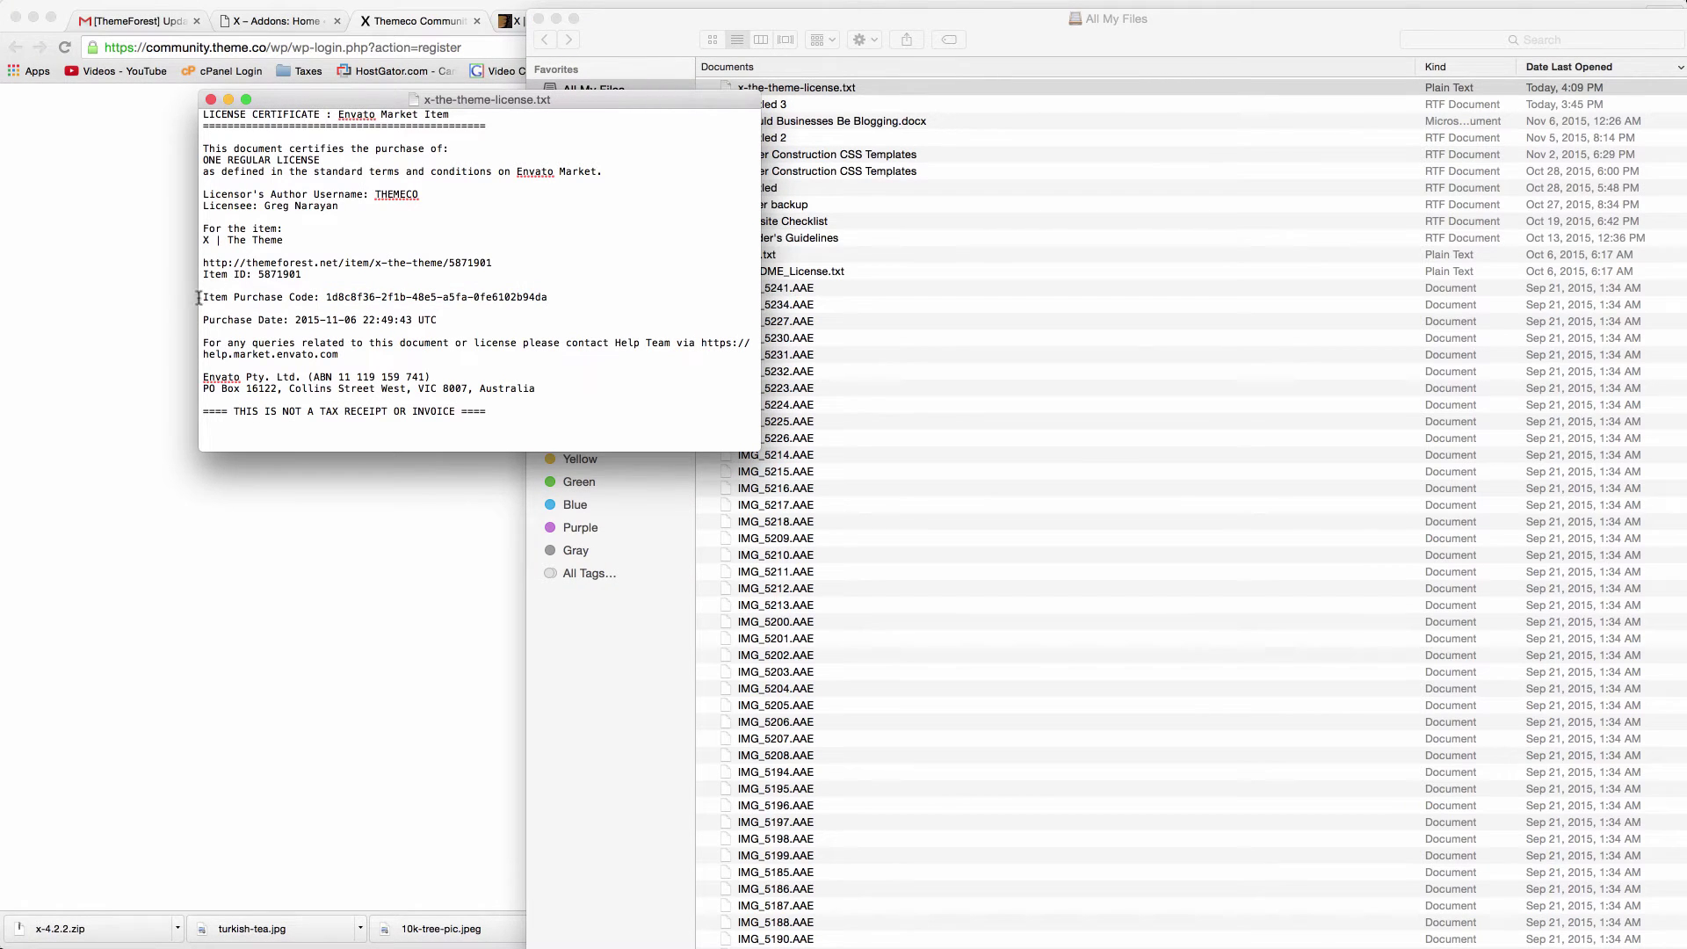
left_click_drag(325, 299, 566, 299)
left_click(115, 383)
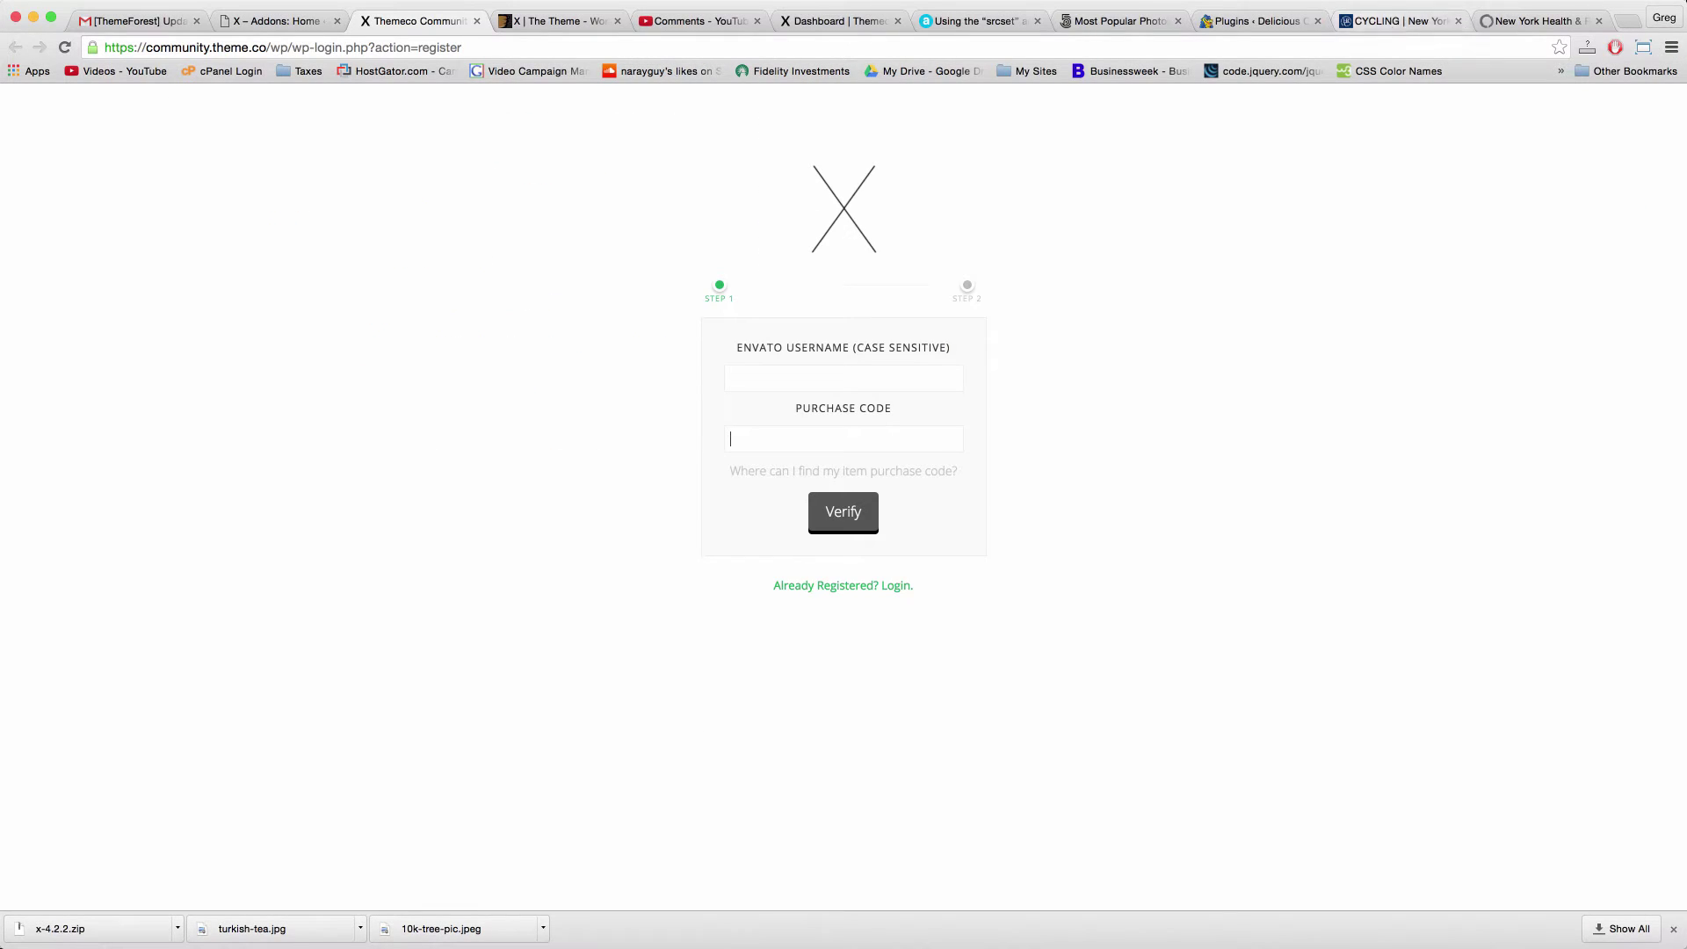
Check X | The Theme's download options on ThemeForest's Downloads page, then return to the Themeco form.
left_click(560, 21)
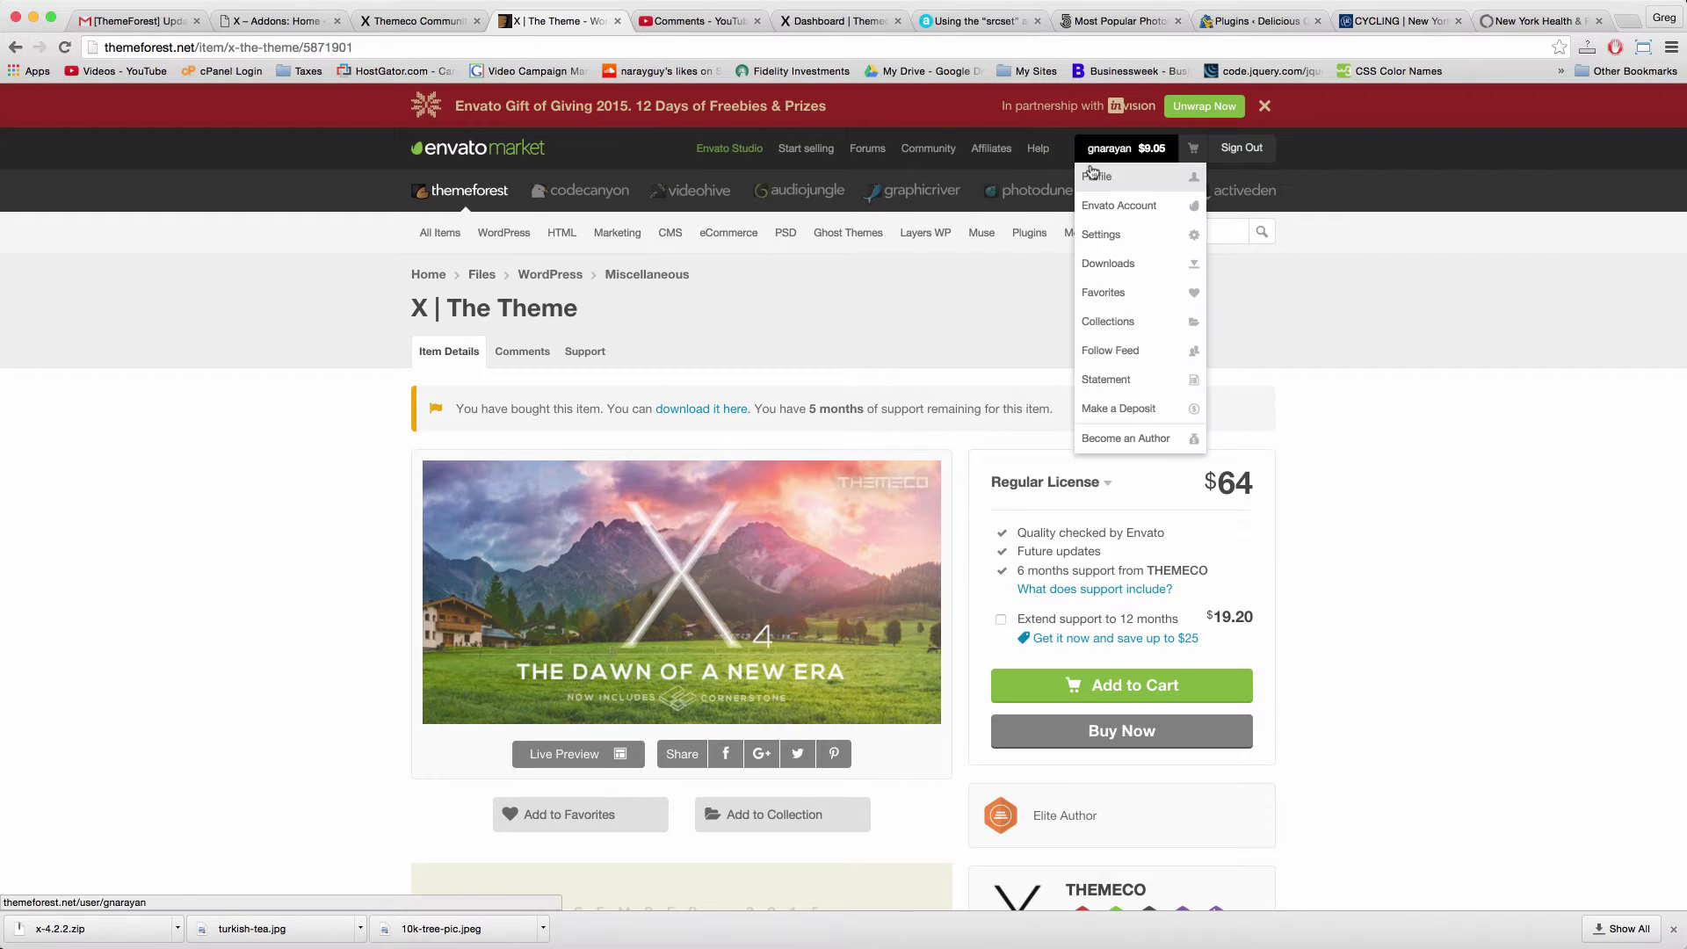
mouse_move(1109, 147)
left_click(1122, 255)
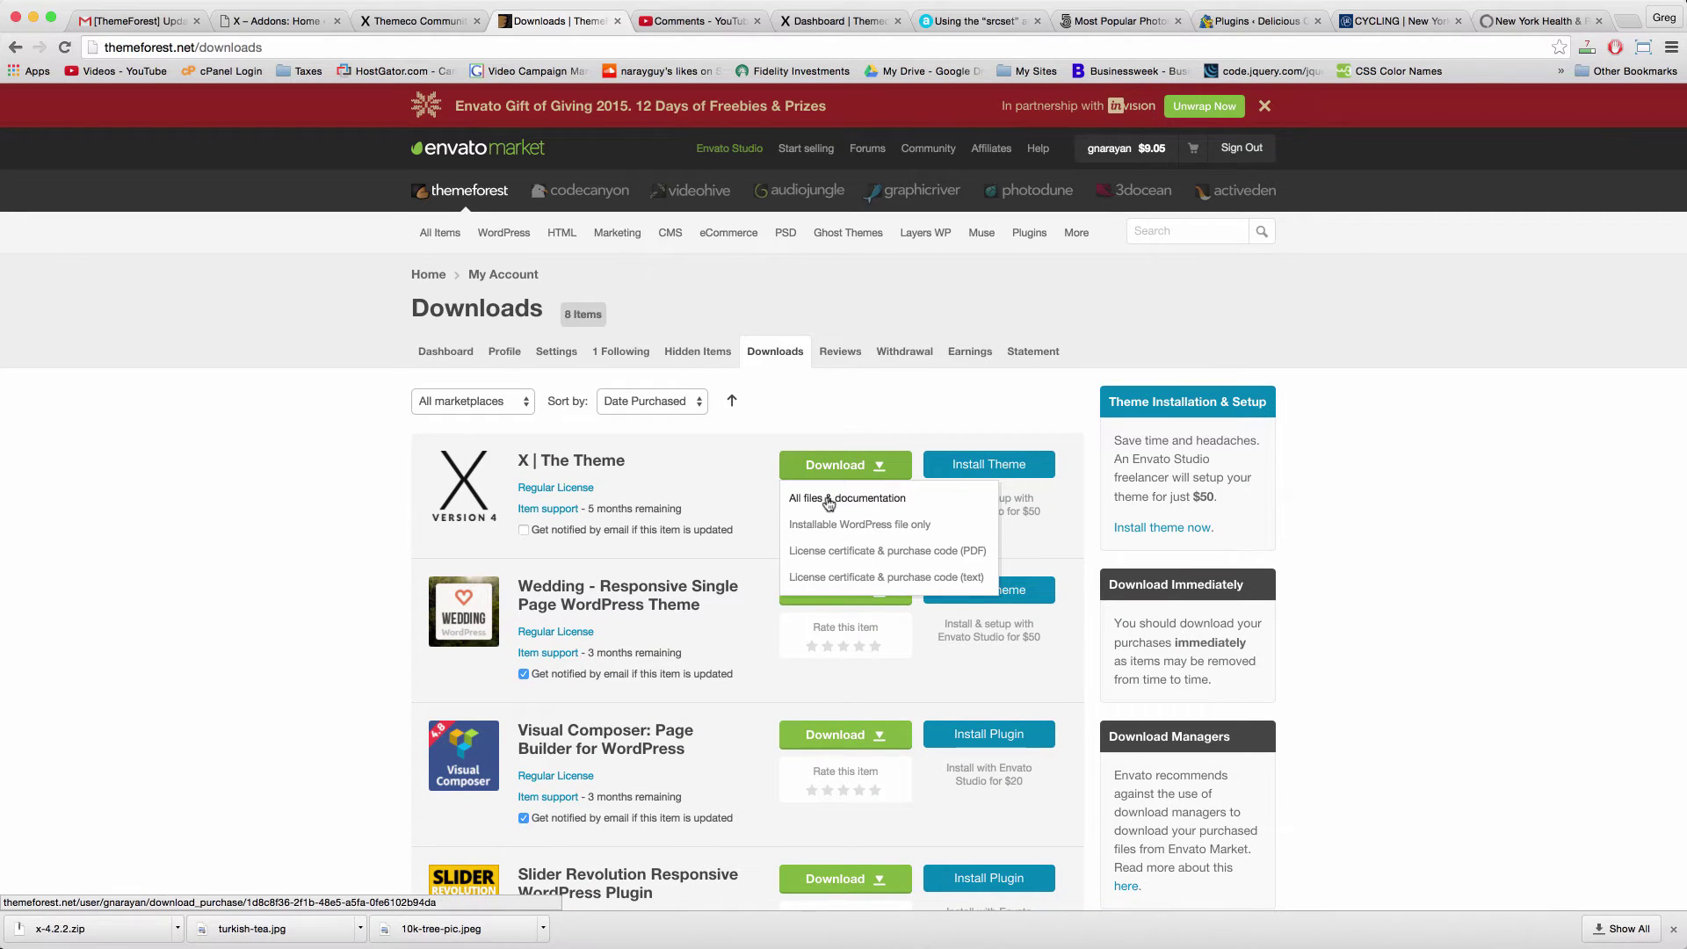
left_click(331, 467)
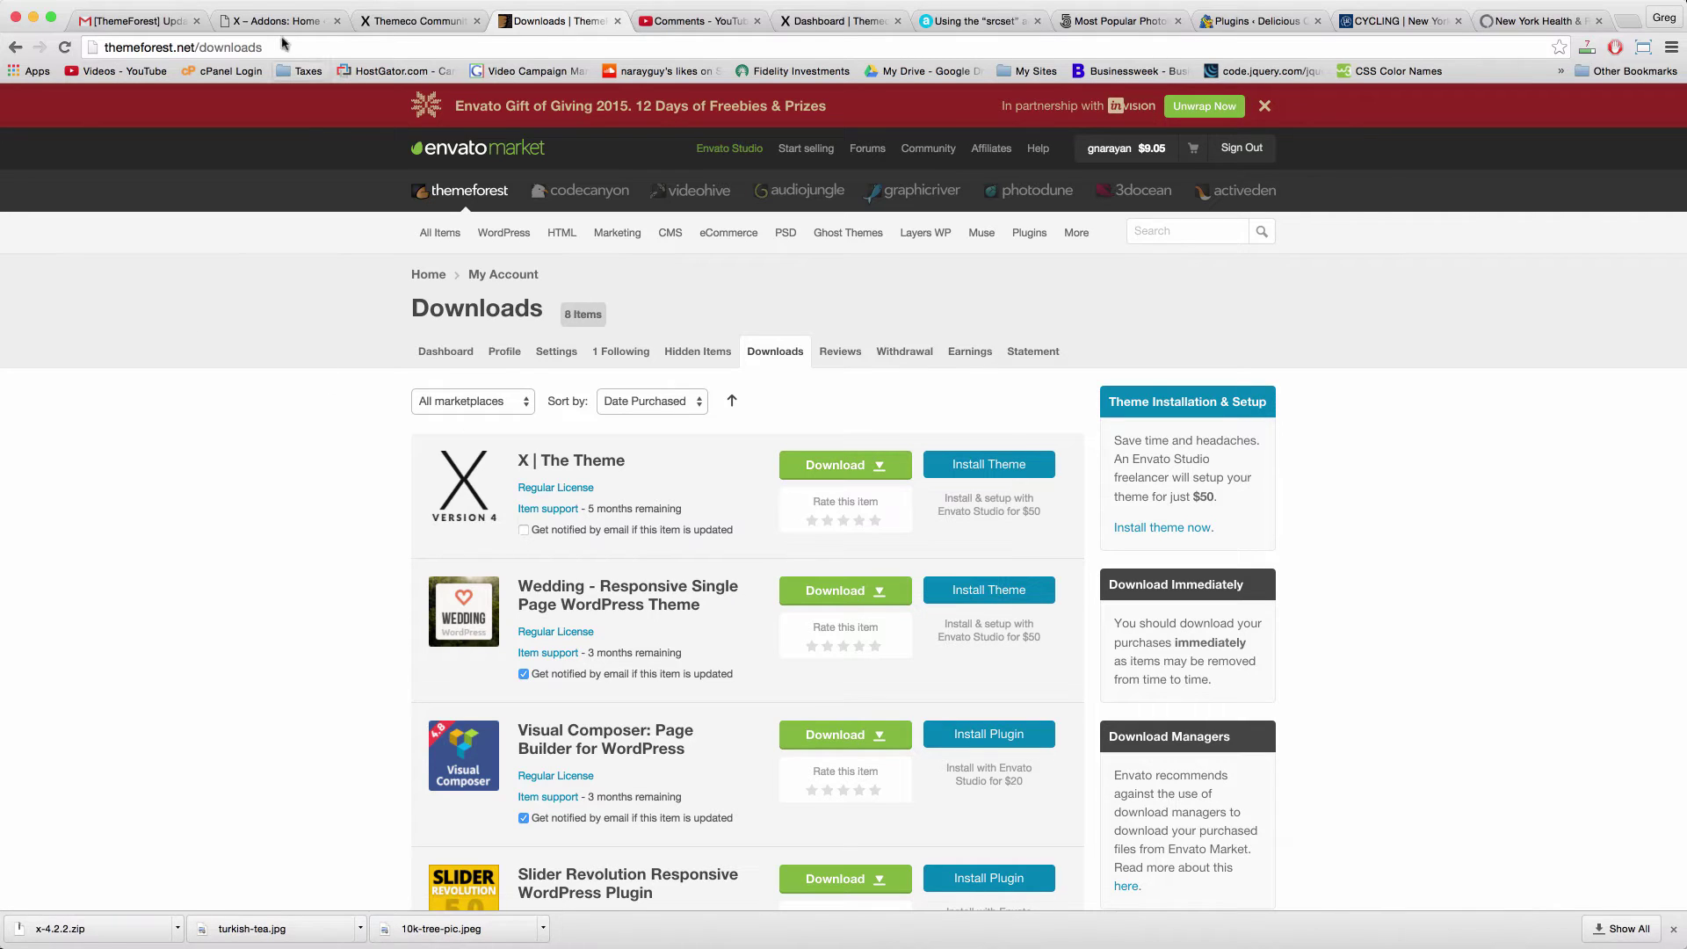
left_click(413, 20)
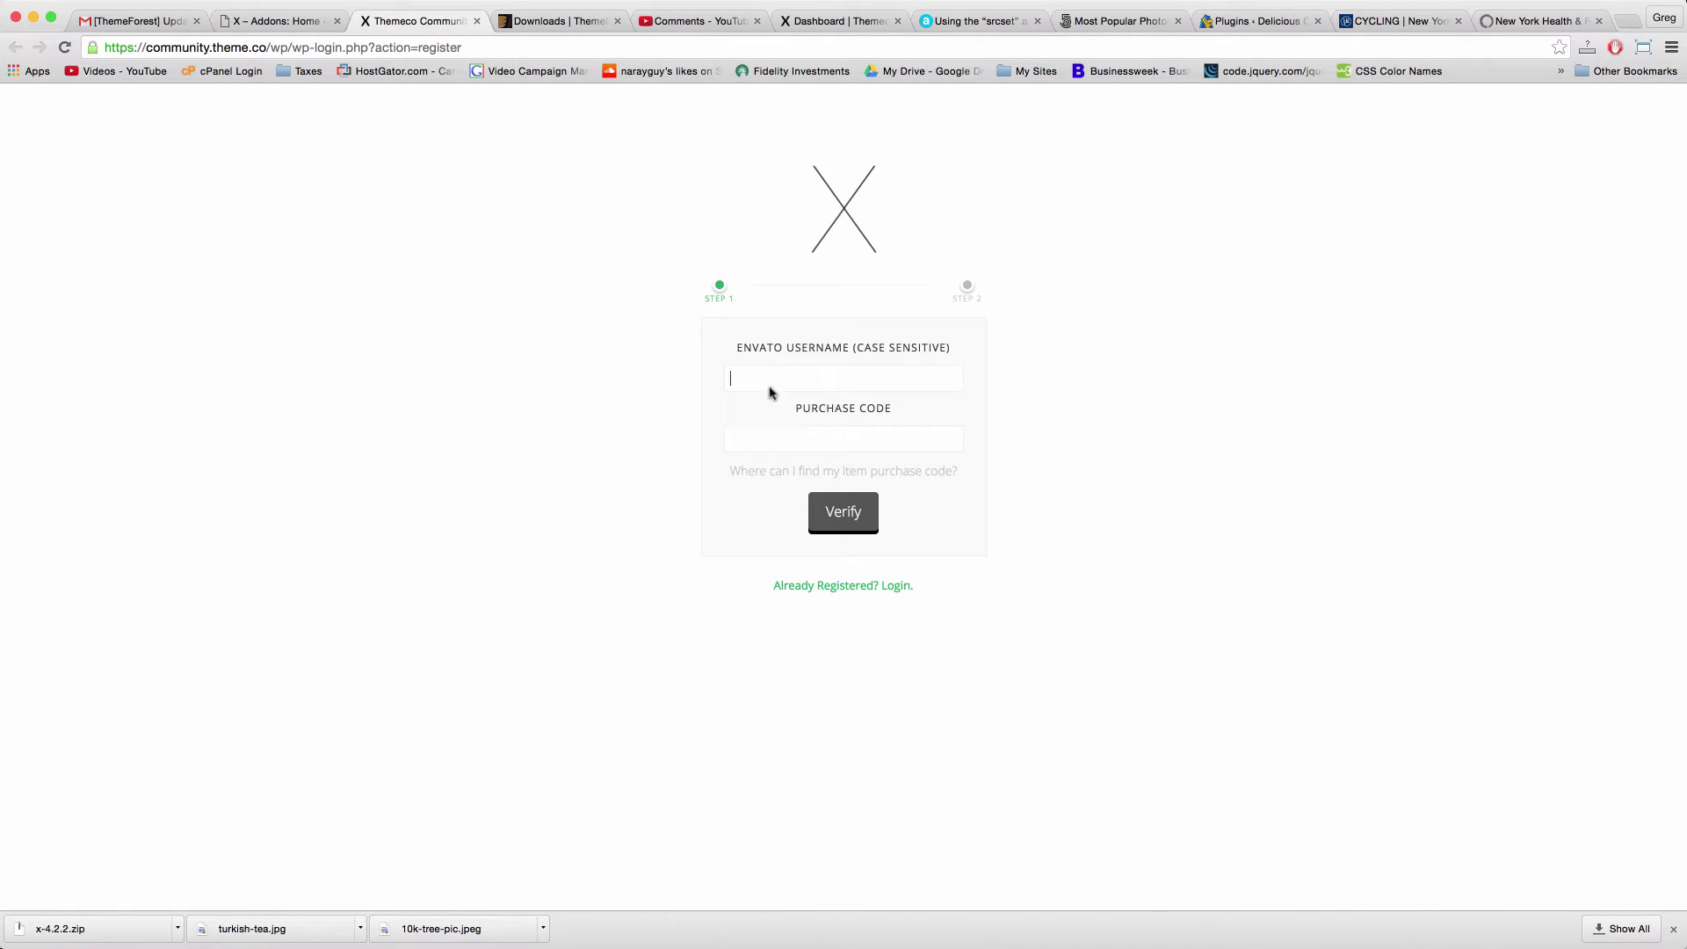
Visit the Support Center account page, then come back to the X – Addons welcome page.
left_click(269, 24)
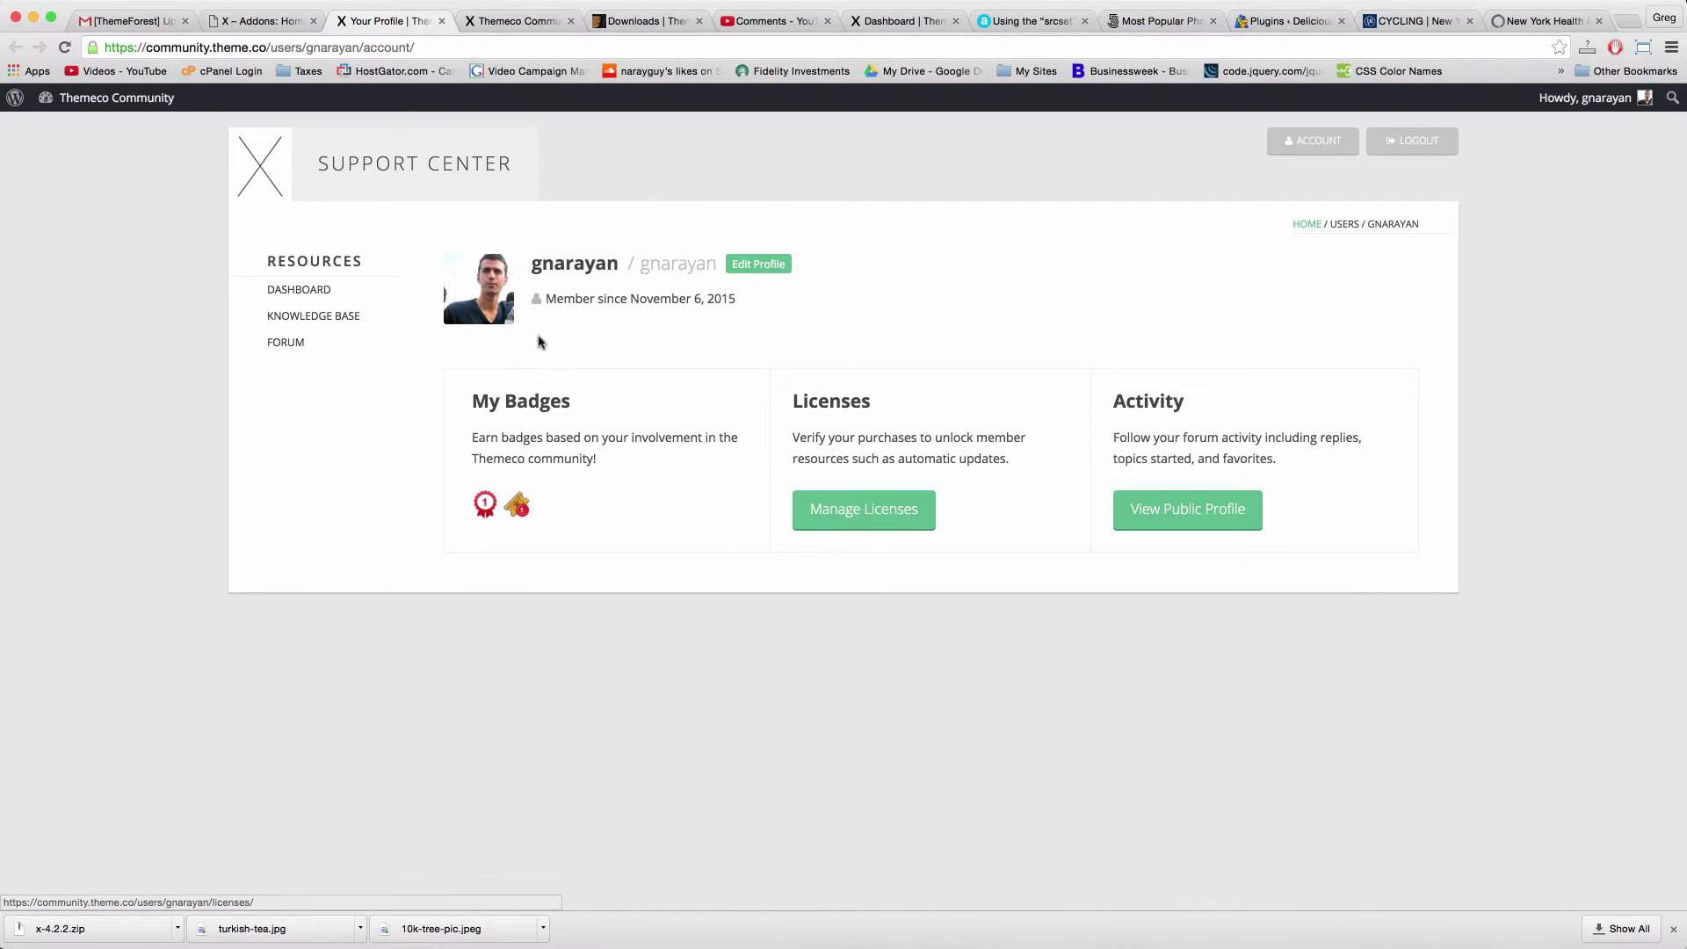
left_click(282, 29)
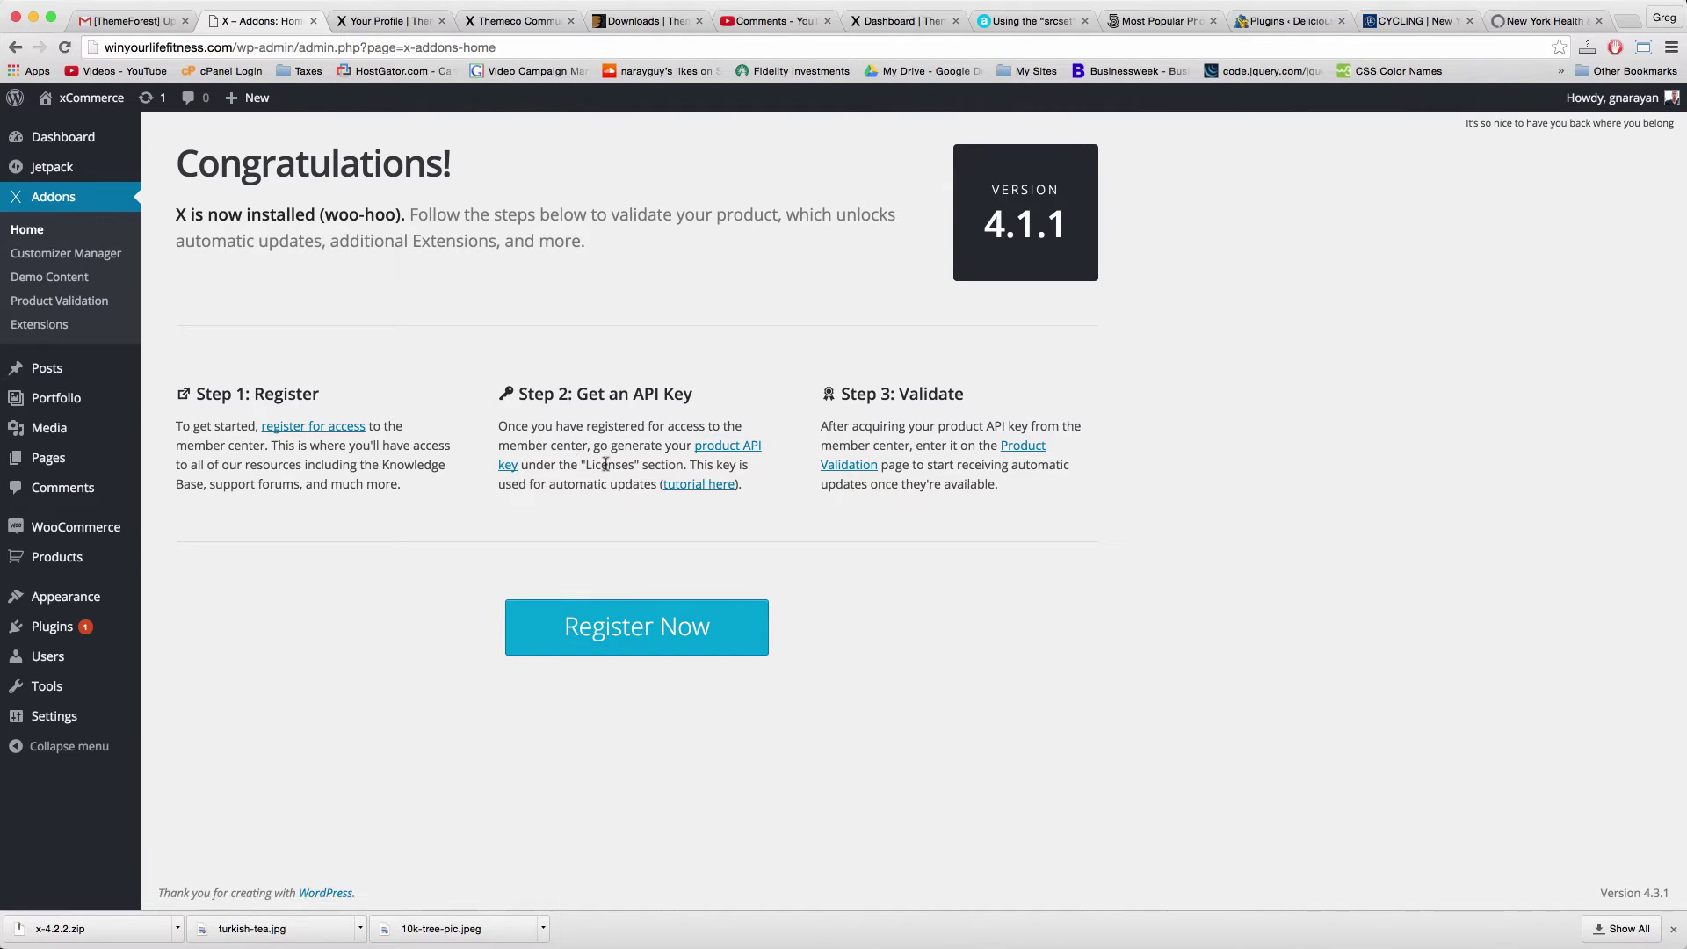
Reread Step 2's API key instructions, then open the Manage Licenses page for winyourlifefitness.com.
double_click(721, 464)
left_click(653, 464)
left_click(384, 22)
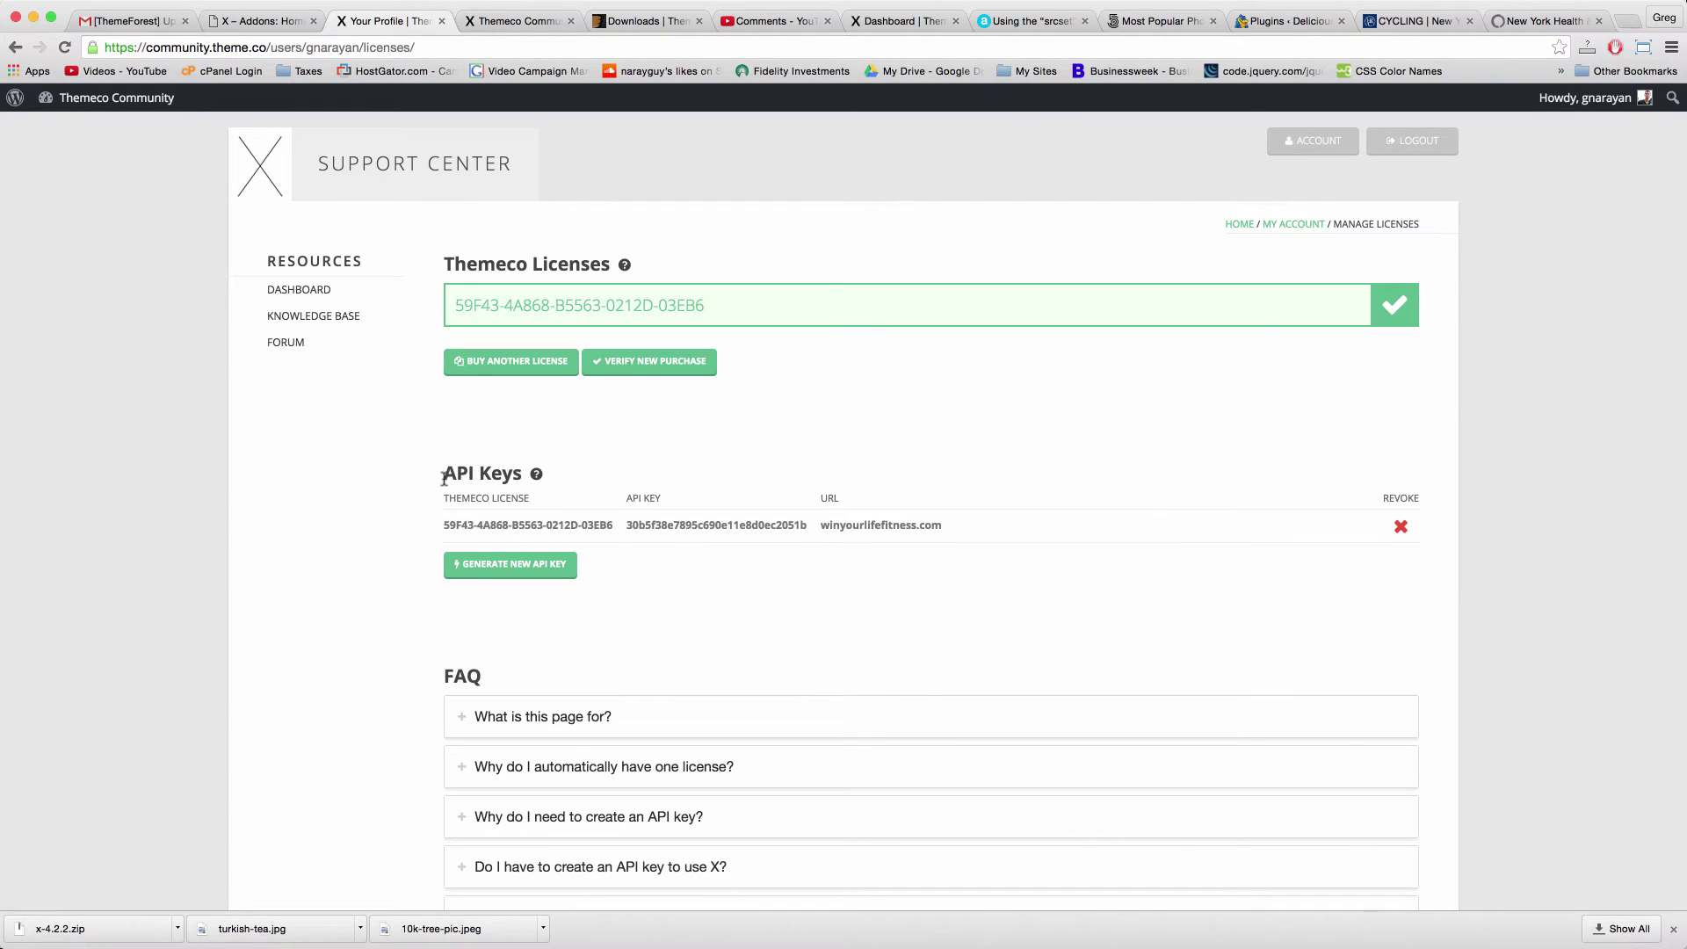
Highlight the API Keys heading, the API key and the site URL on the Themeco licenses page.
left_click_drag(444, 478, 536, 474)
left_click(627, 490)
double_click(679, 527)
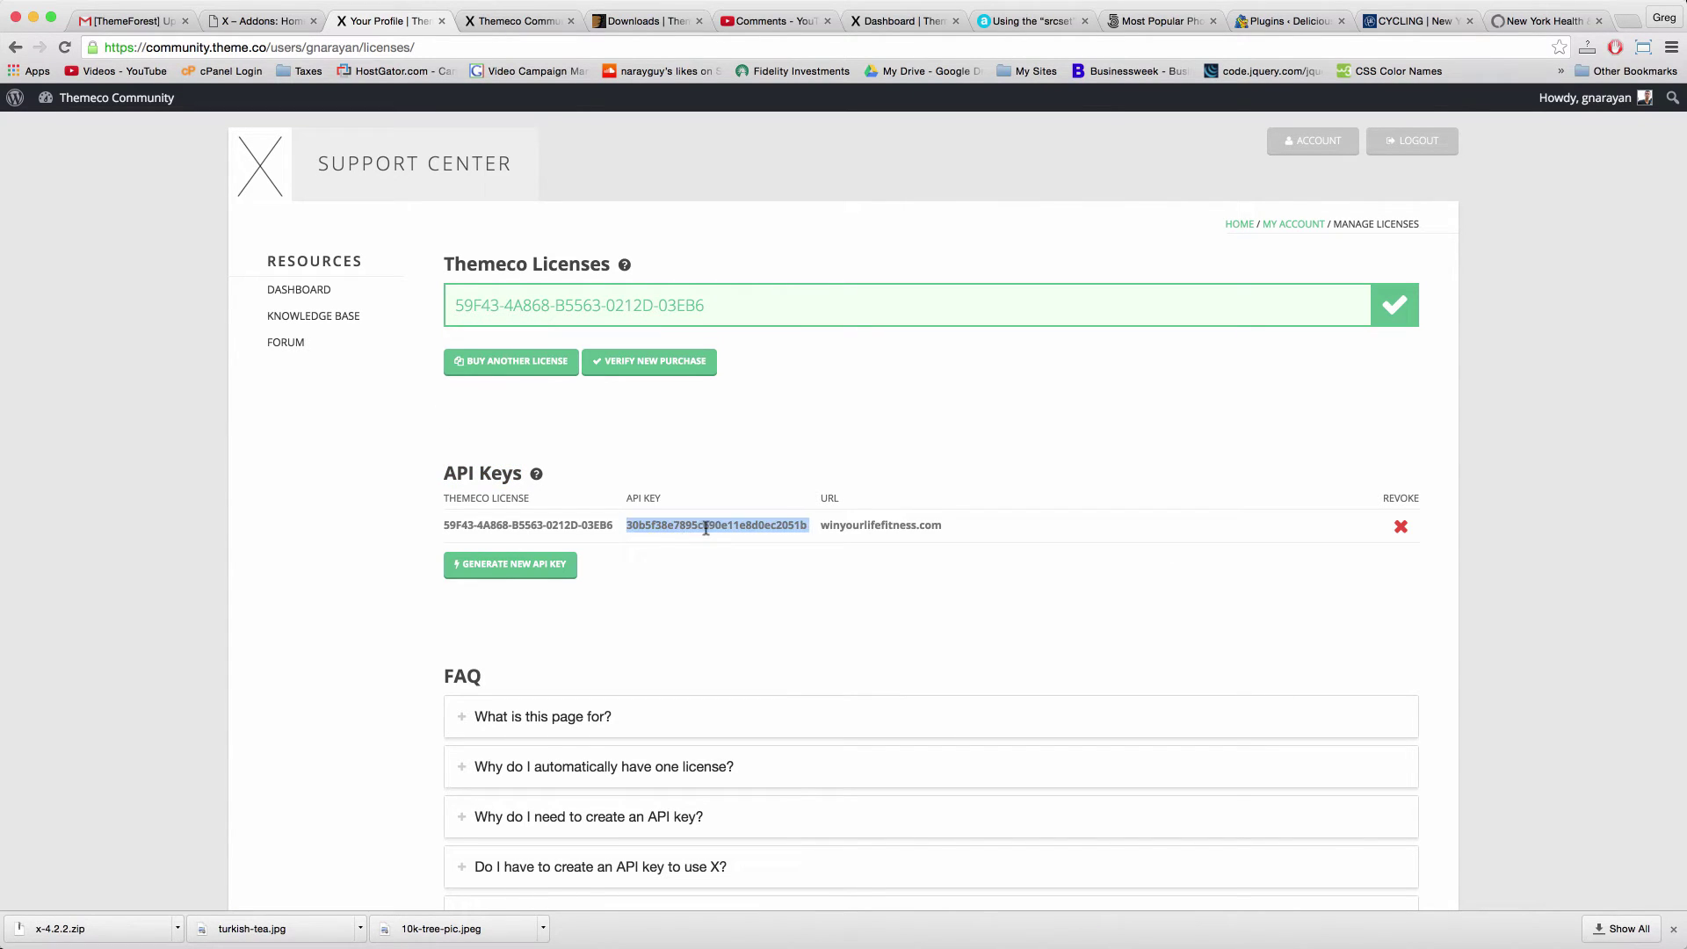
left_click(706, 527)
double_click(878, 527)
left_click_drag(879, 528, 936, 527)
double_click(936, 528)
left_click(915, 529)
double_click(889, 524)
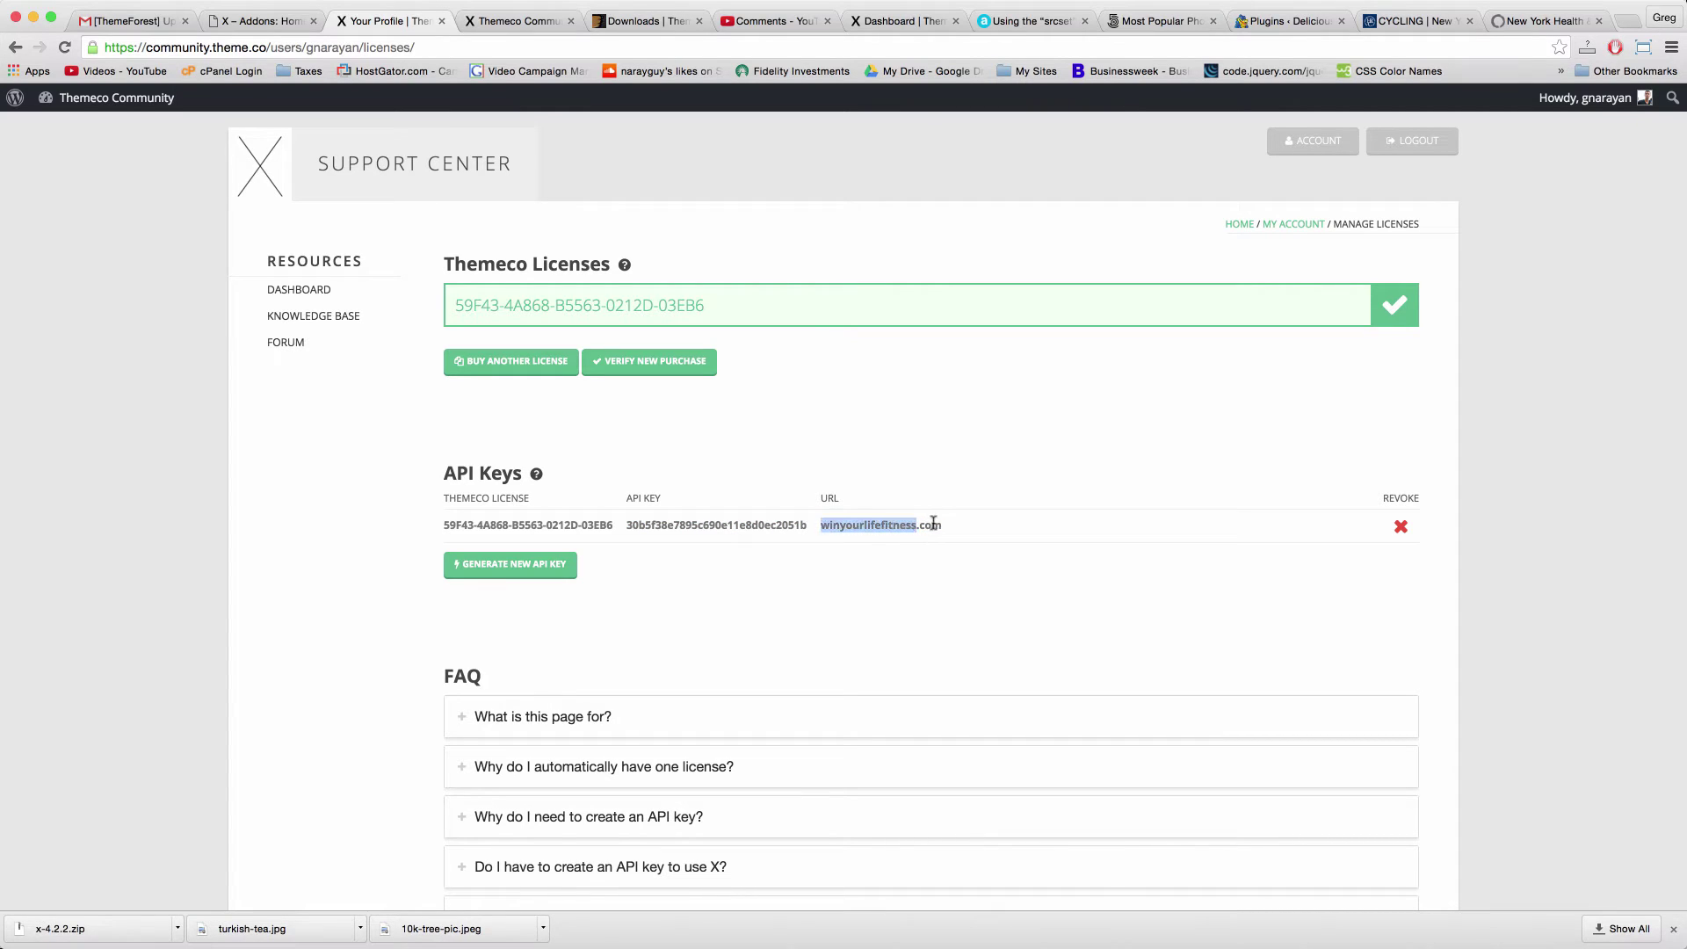
double_click(932, 525)
left_click(858, 524)
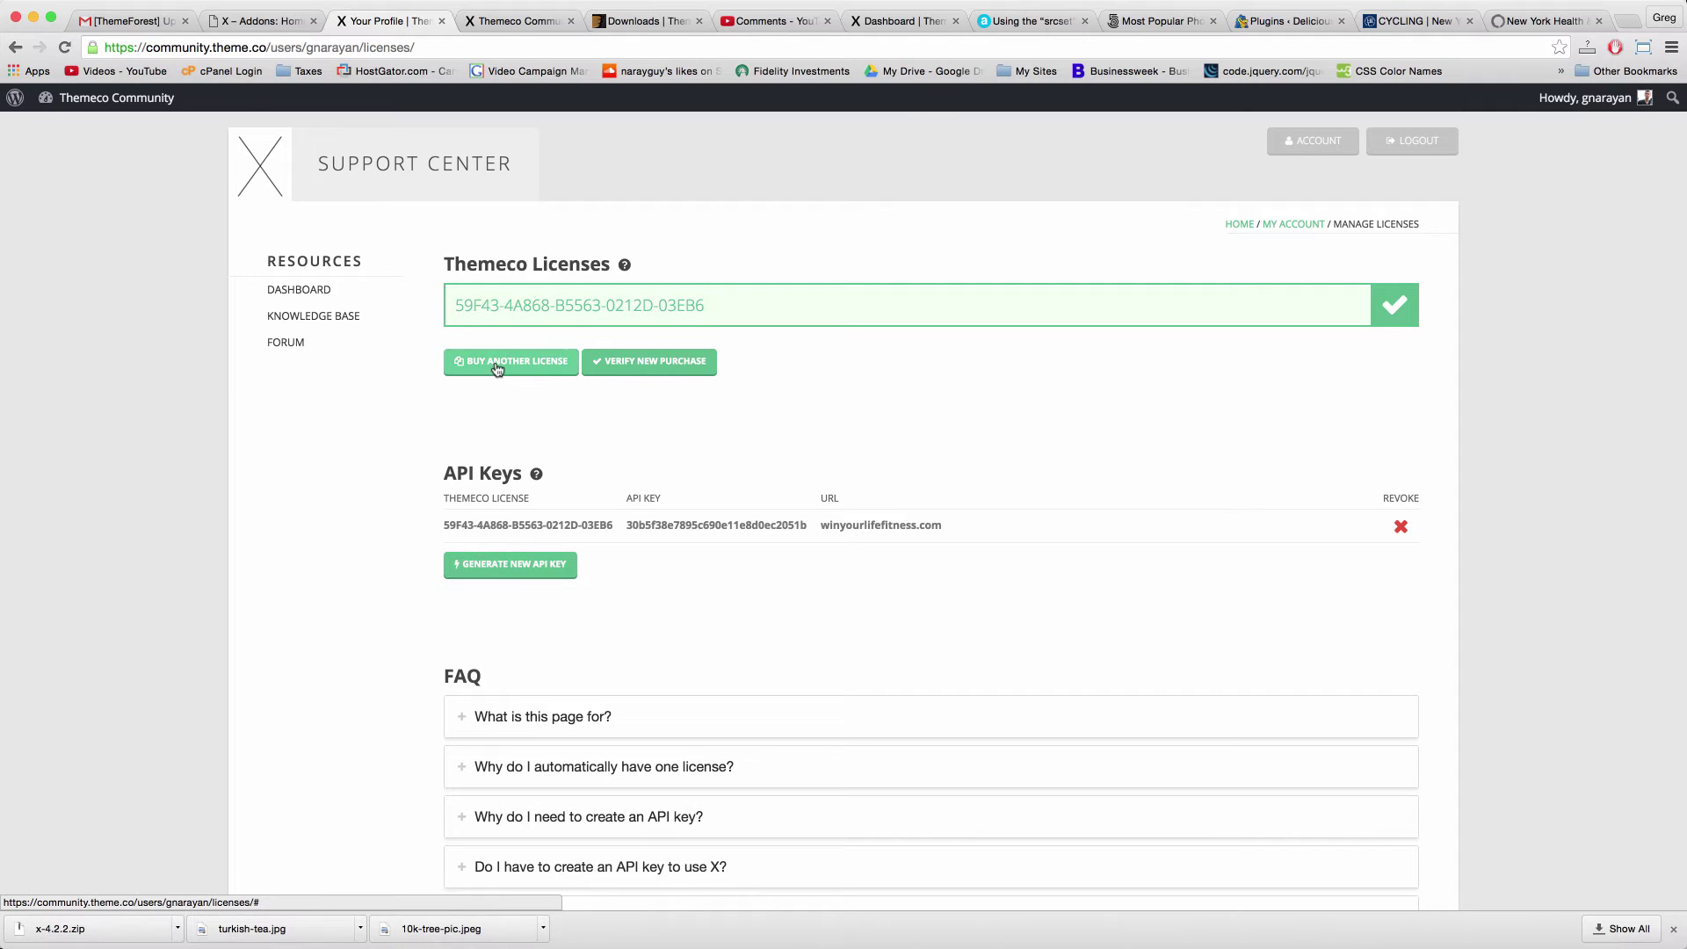
Select and copy the X theme's API key from the licenses page.
mouse_move(503, 303)
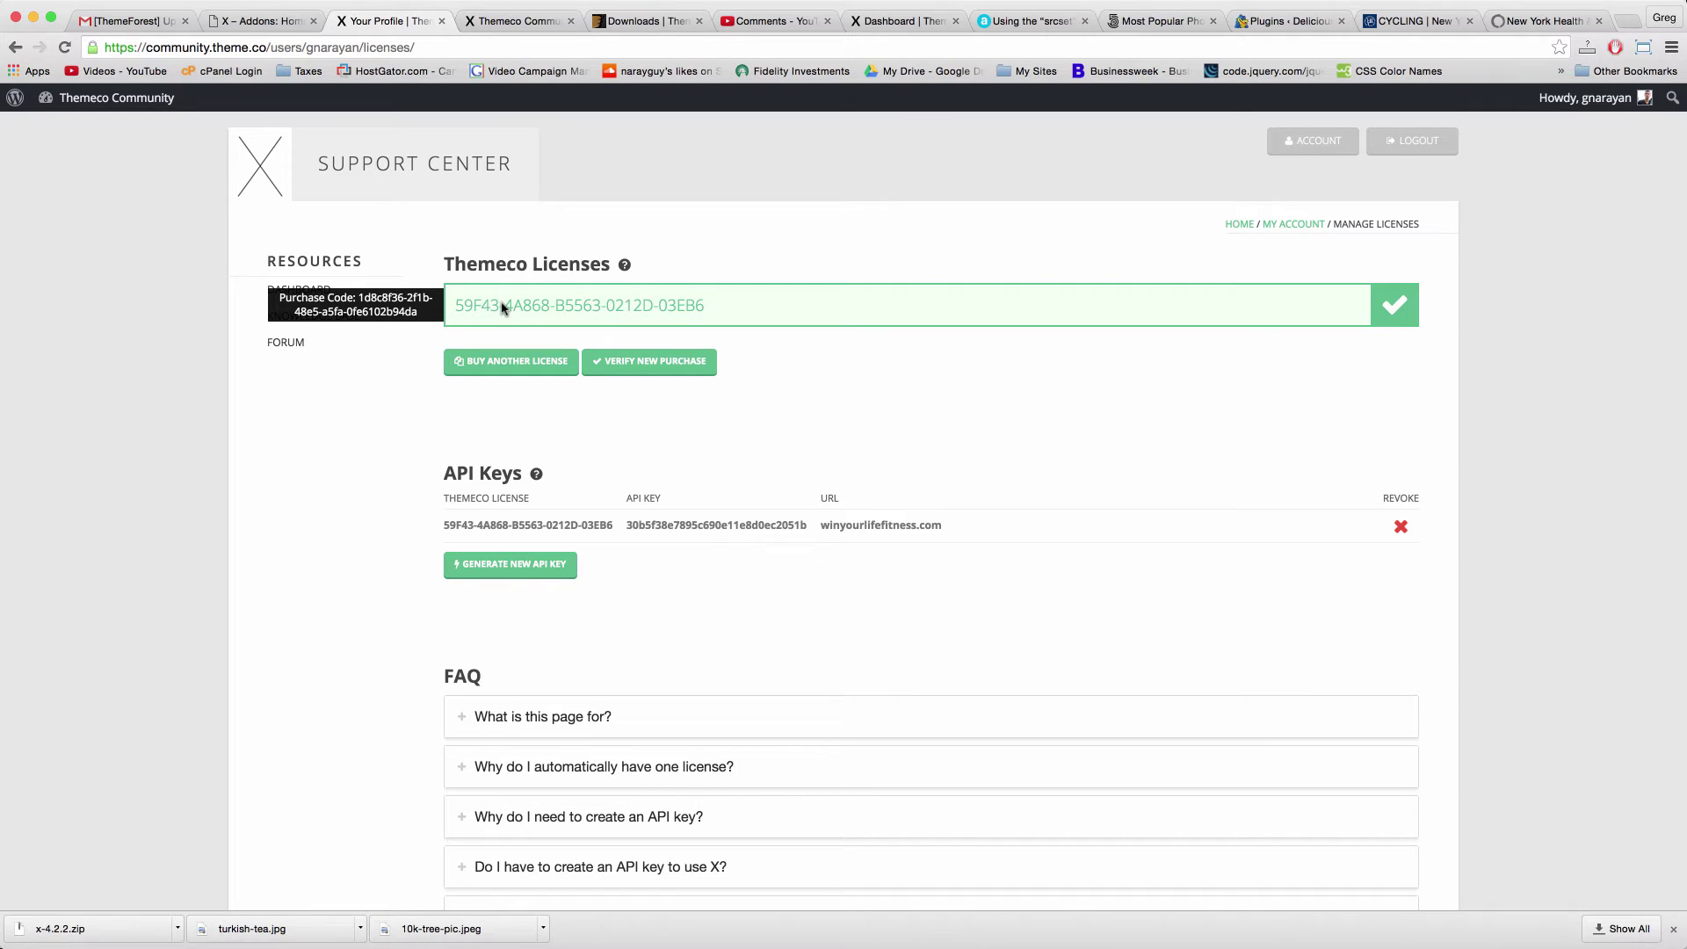
double_click(862, 525)
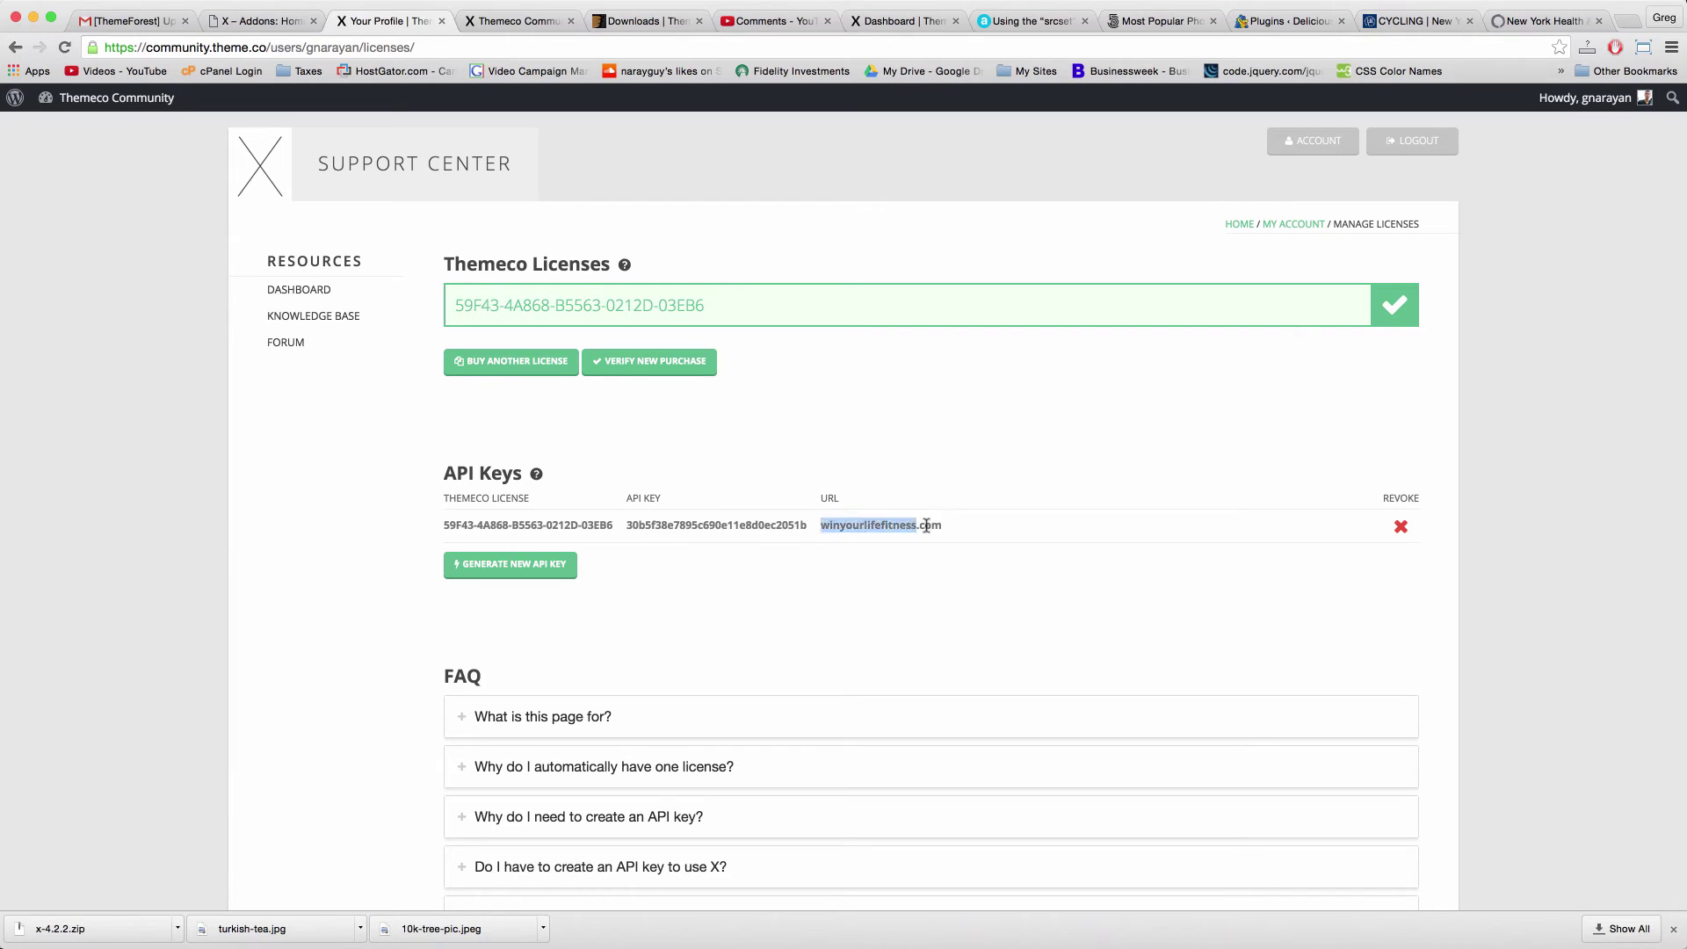
double_click(658, 525)
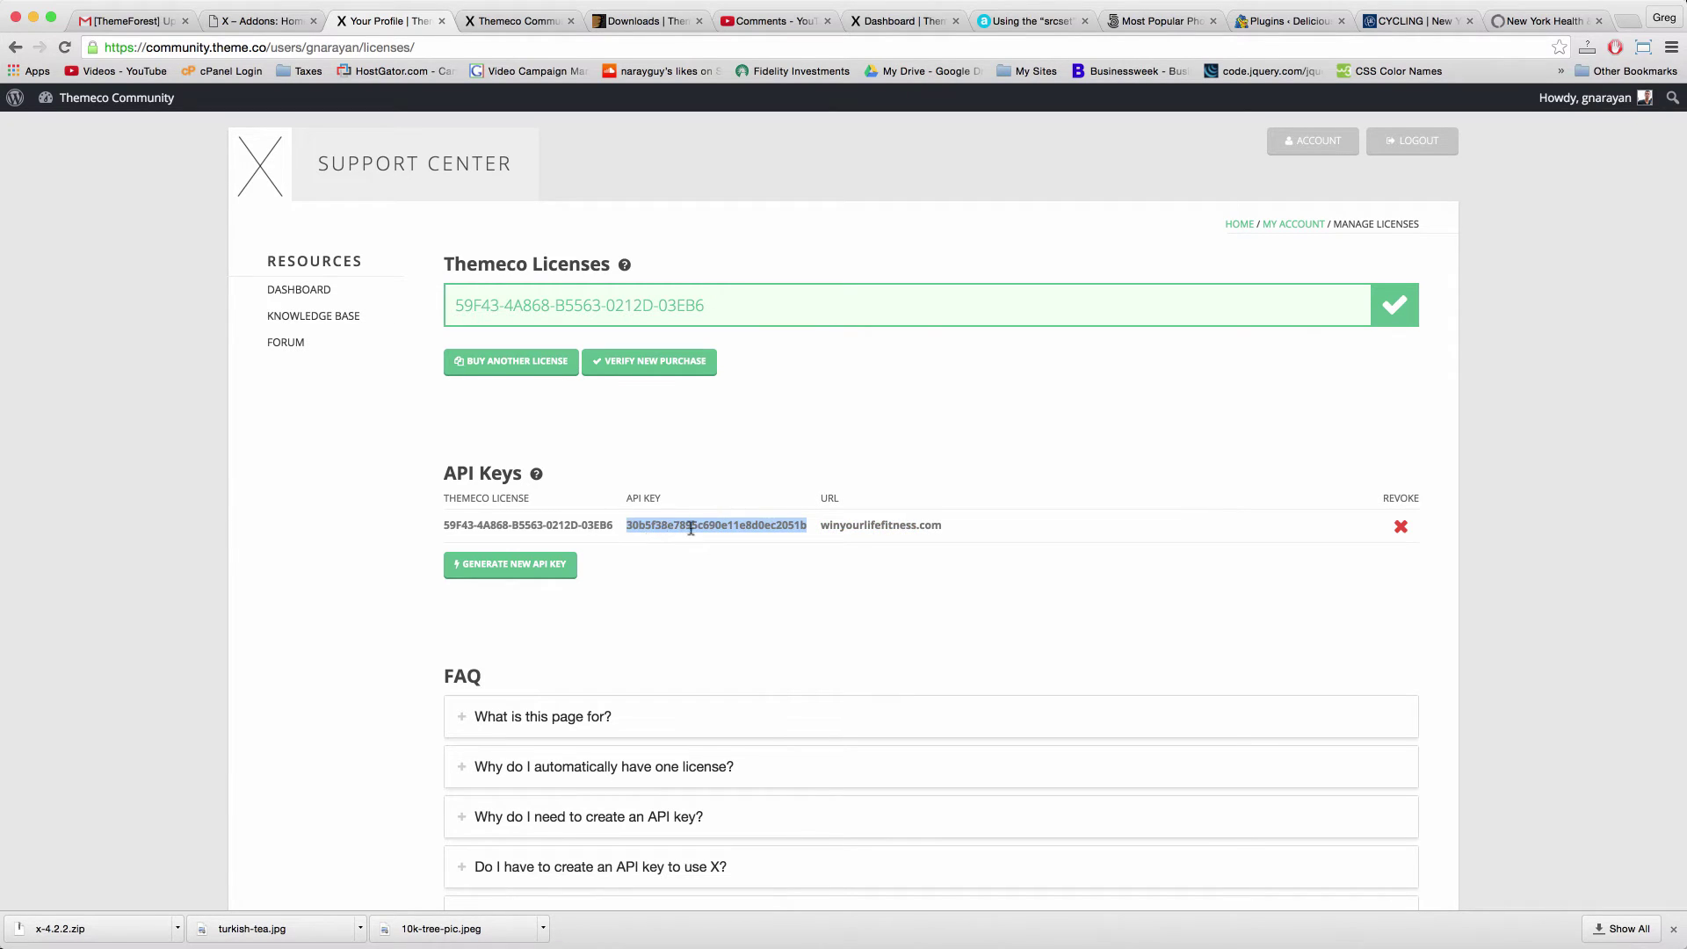
right_click(682, 526)
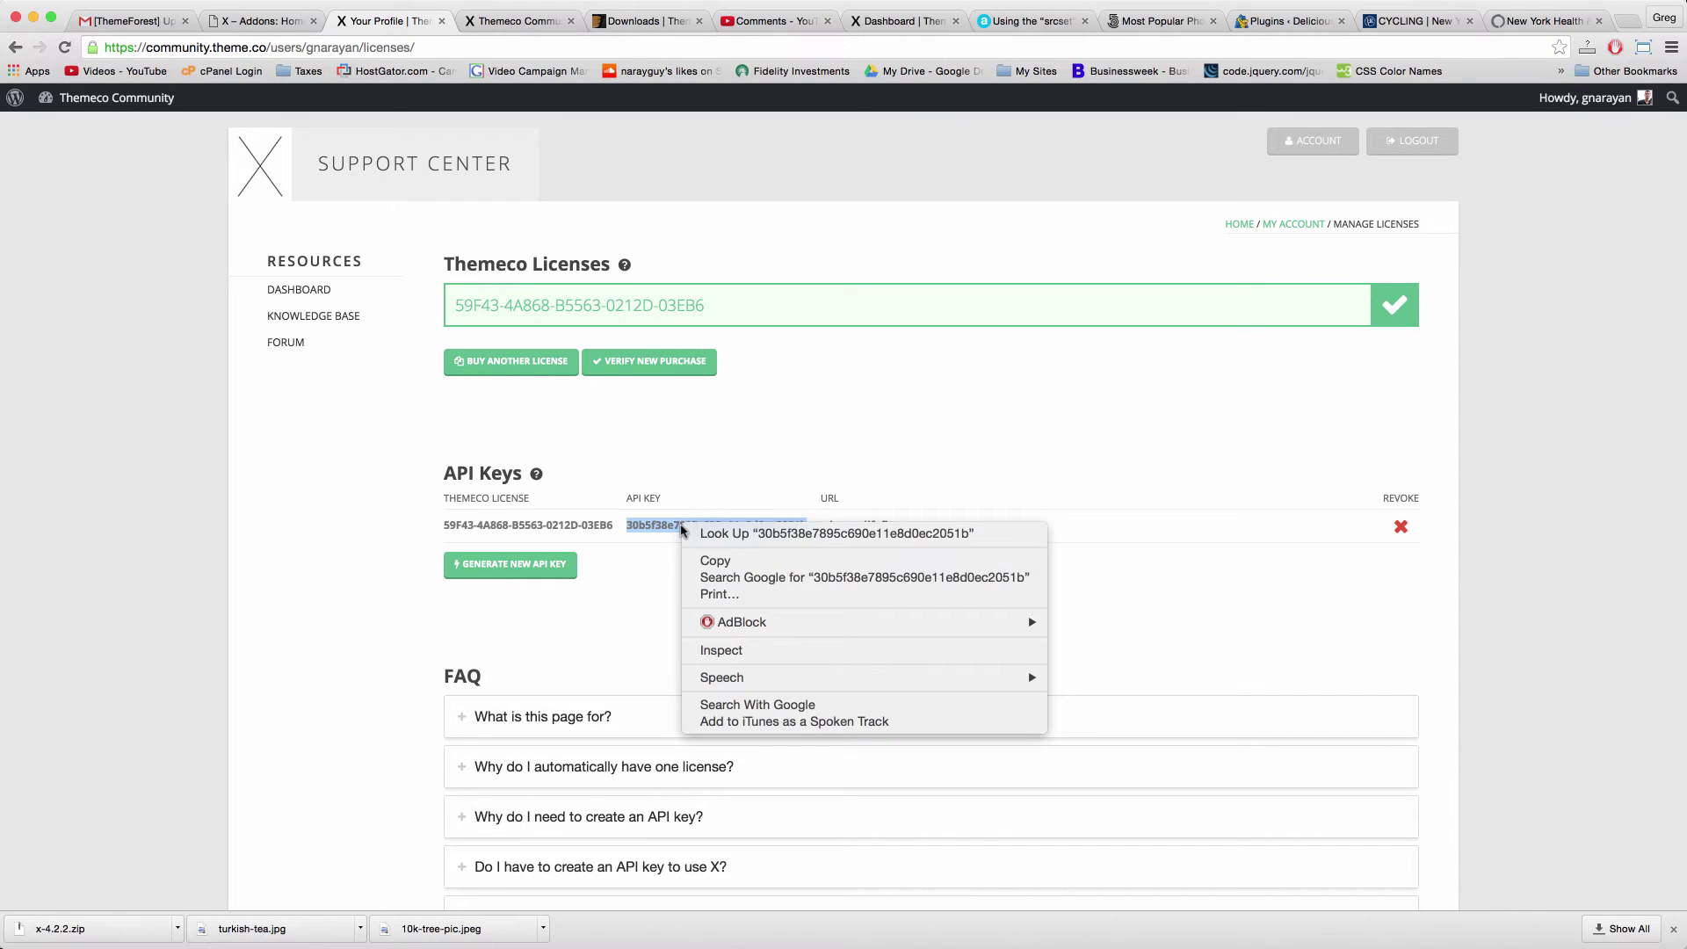
left_click(710, 562)
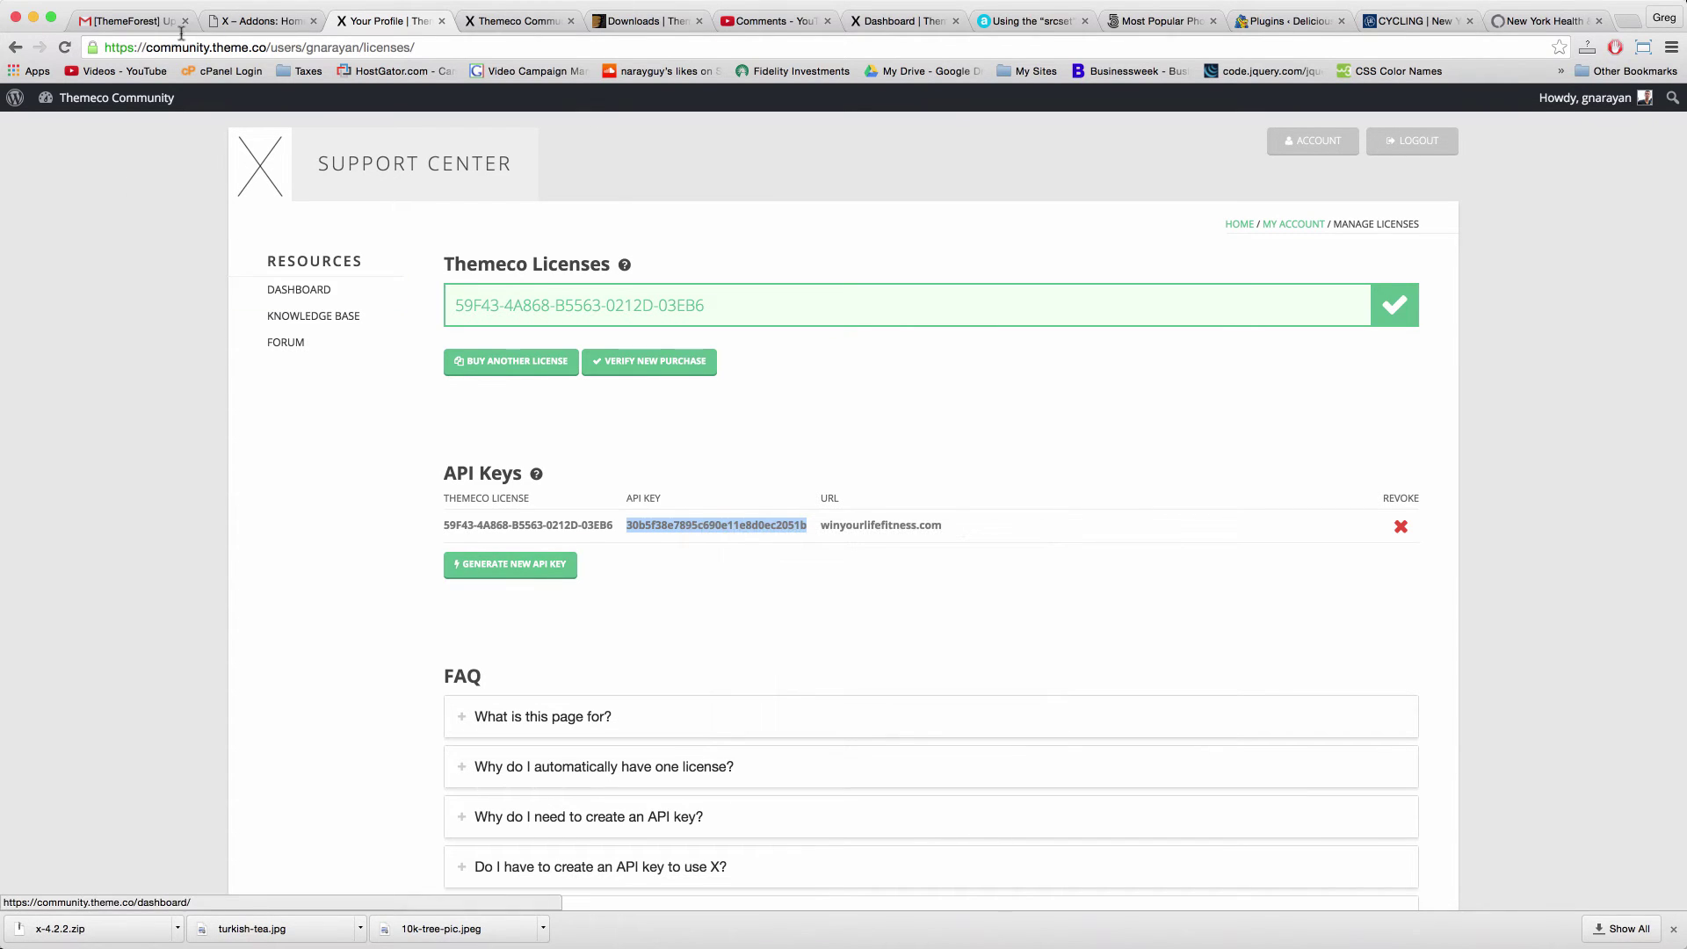
Move between the Themeco licenses and WordPress tabs, ending on the WordPress X Addons page.
left_click(275, 26)
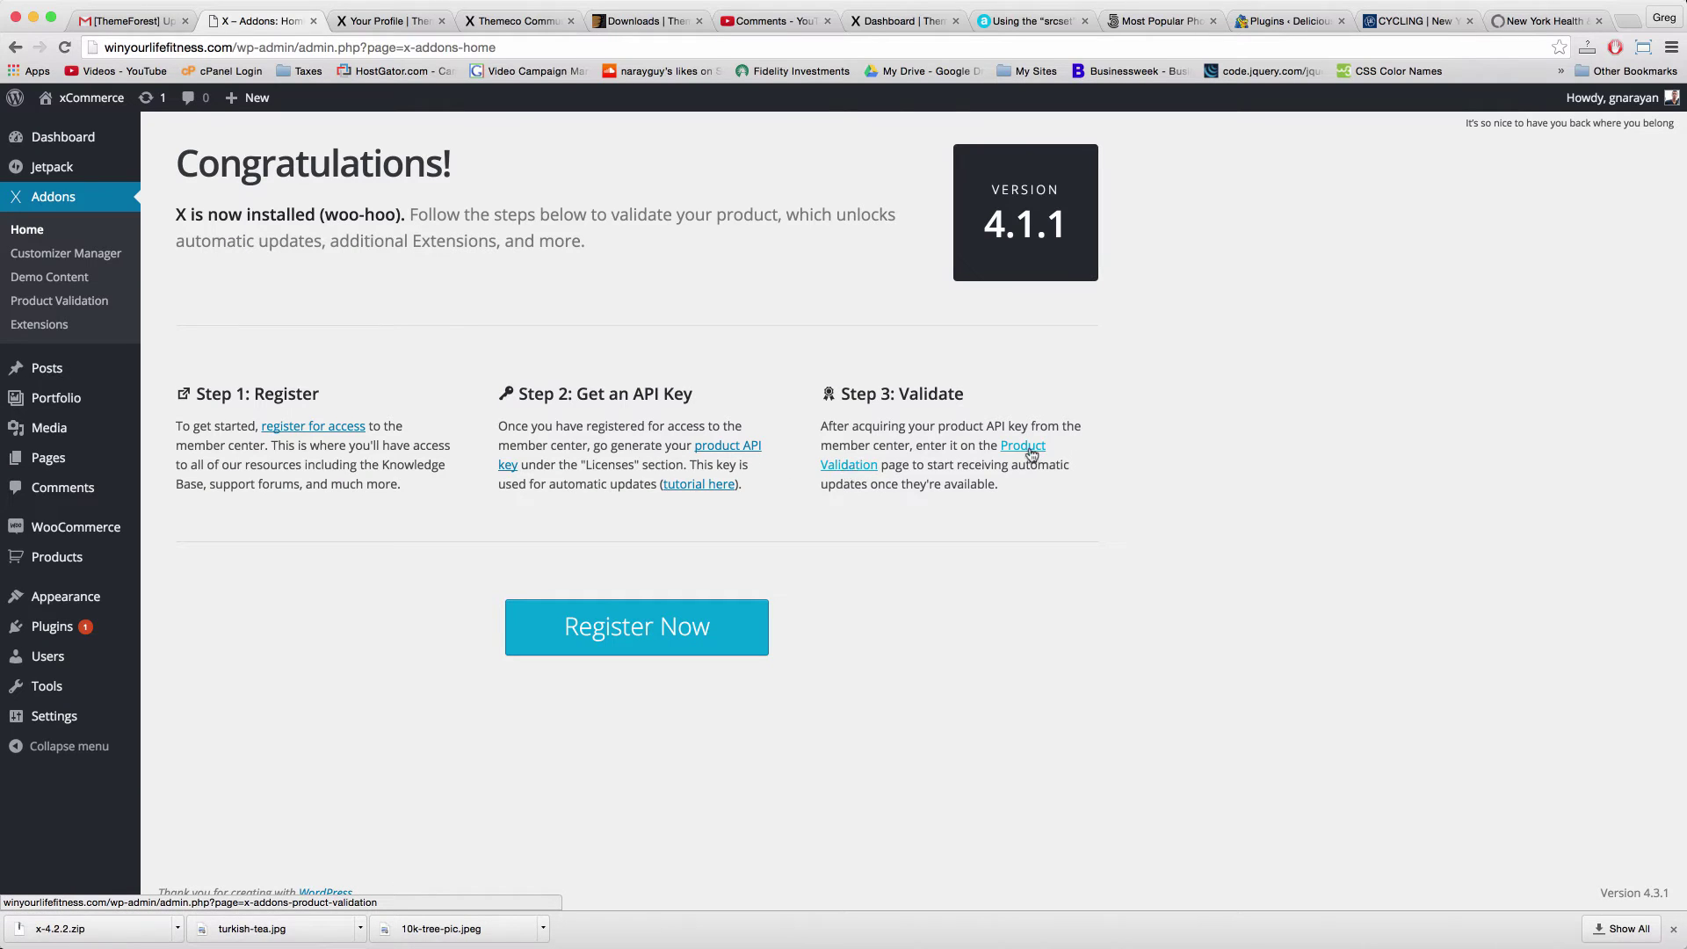
left_click(421, 22)
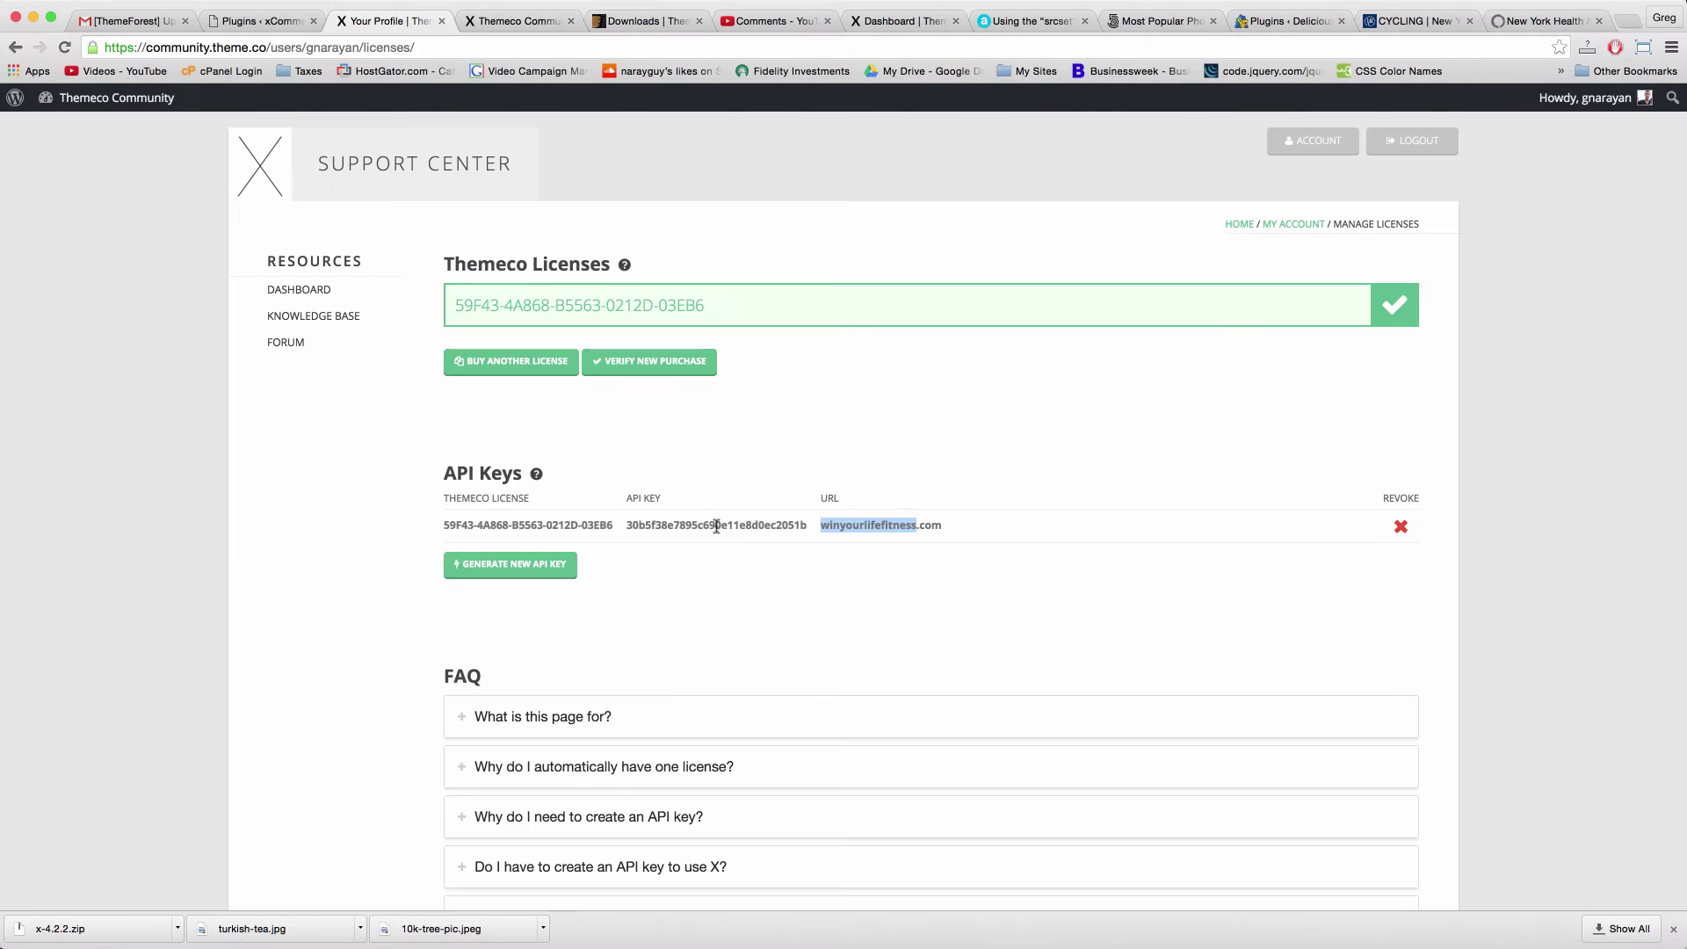
double_click(716, 525)
key("super+c")
left_click(262, 26)
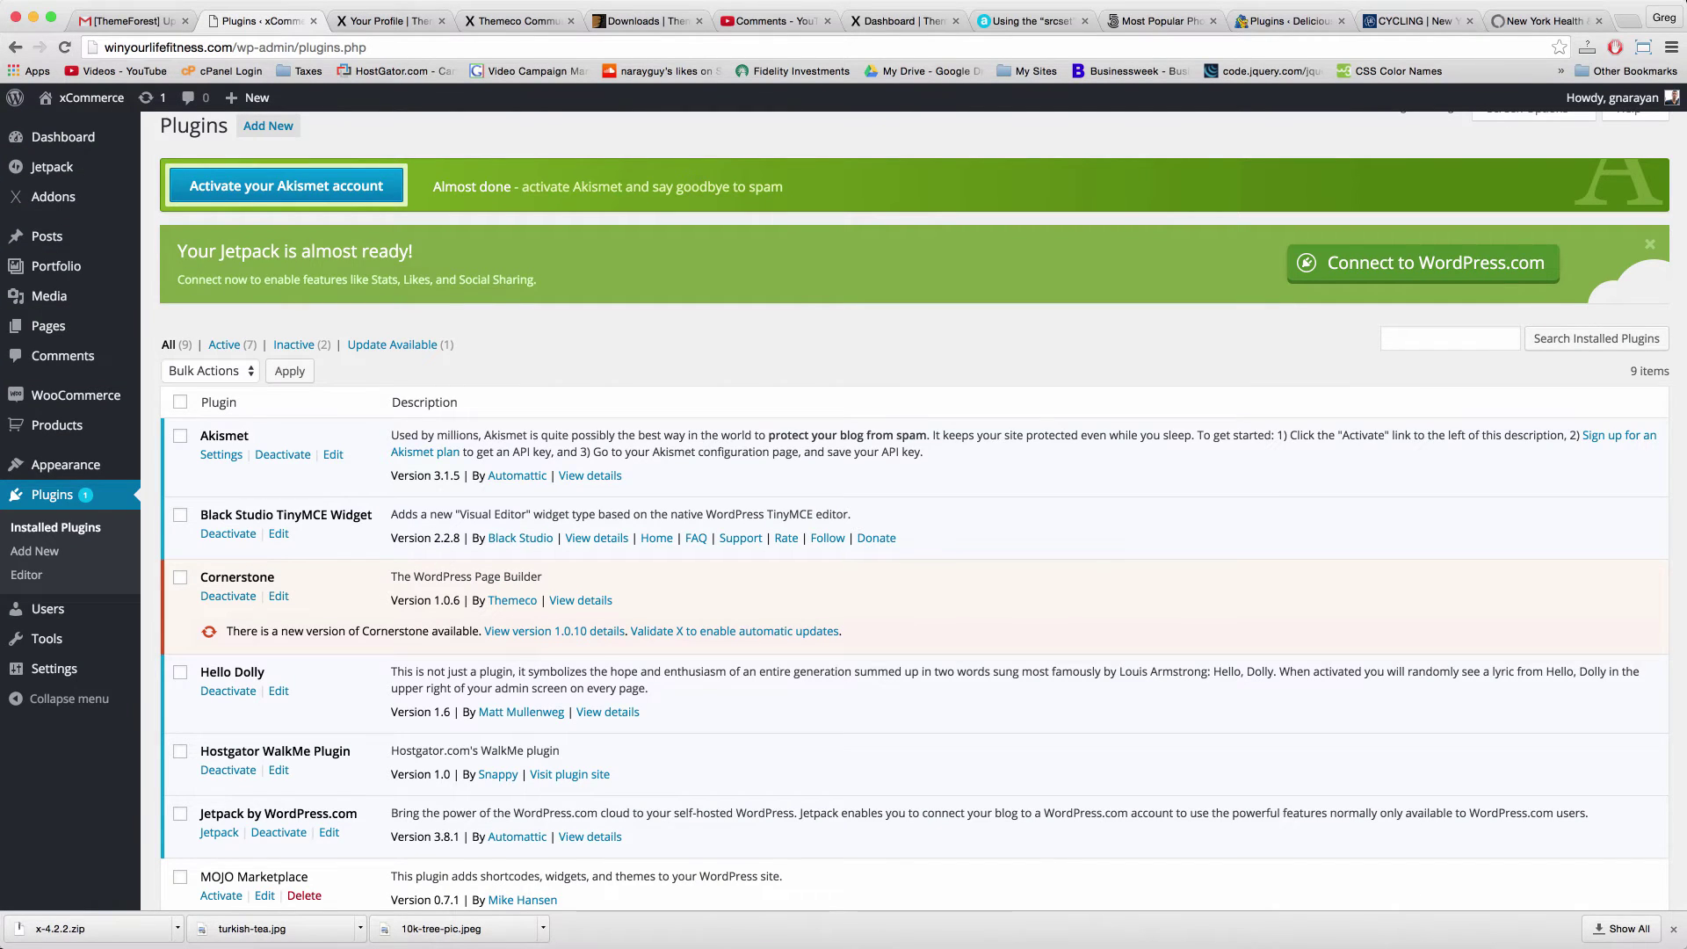
left_click(388, 21)
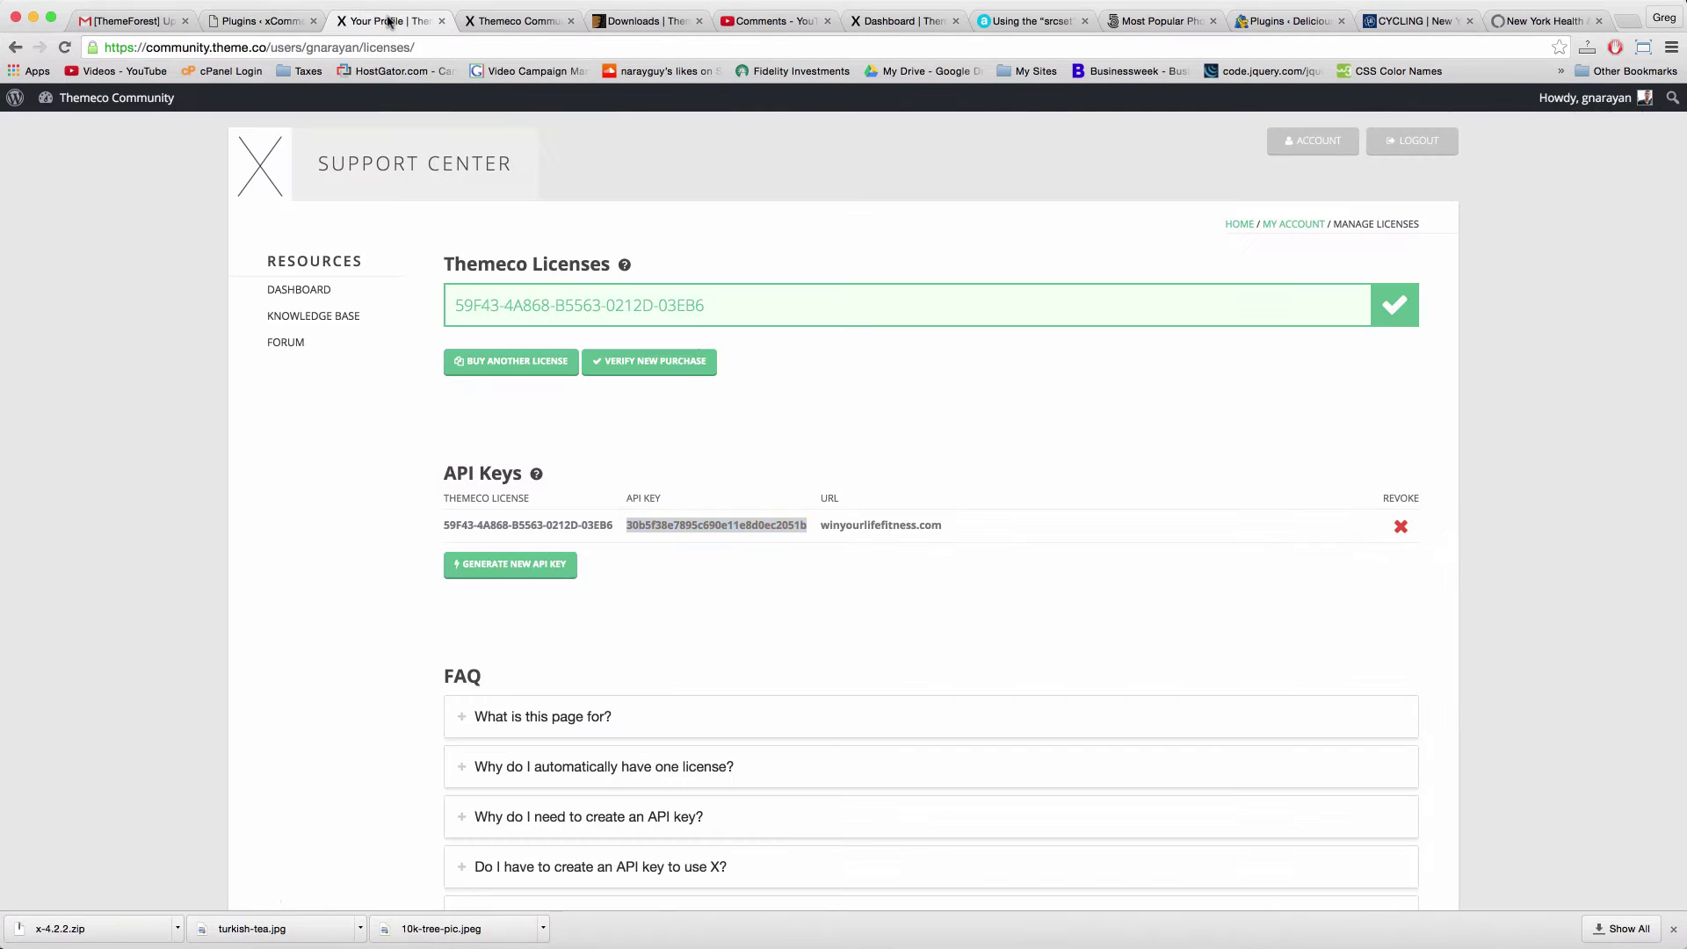
left_click(281, 21)
mouse_move(55, 209)
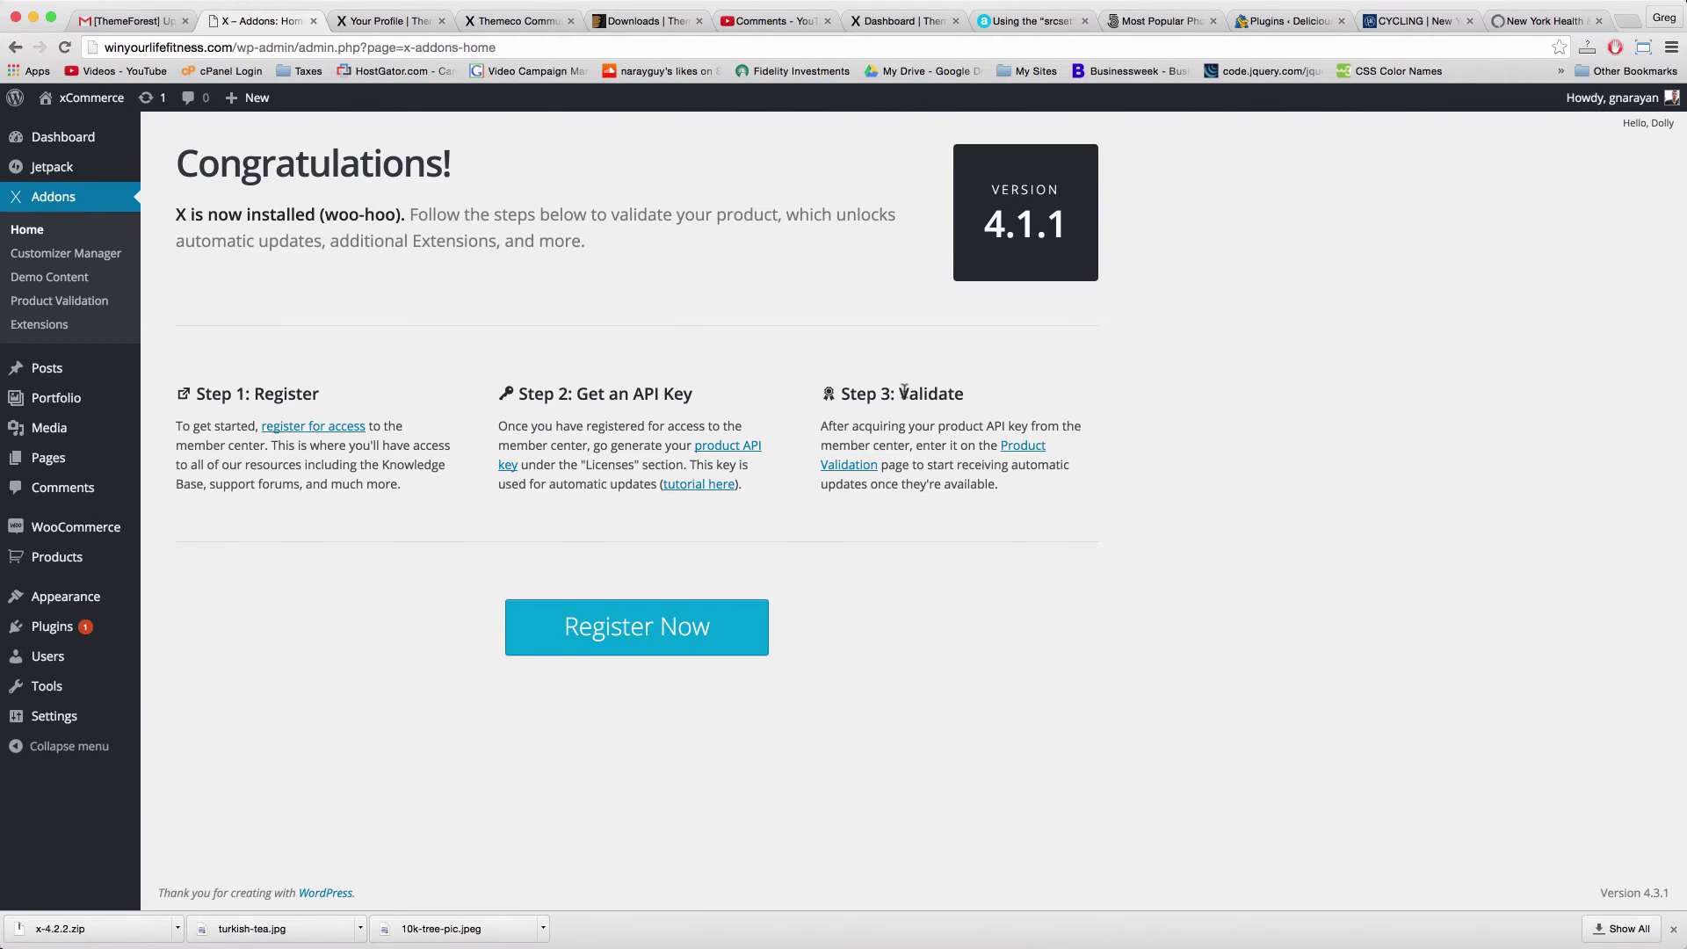
Paste the copied API key into the Product Validation field and submit it for validation.
left_click(1009, 448)
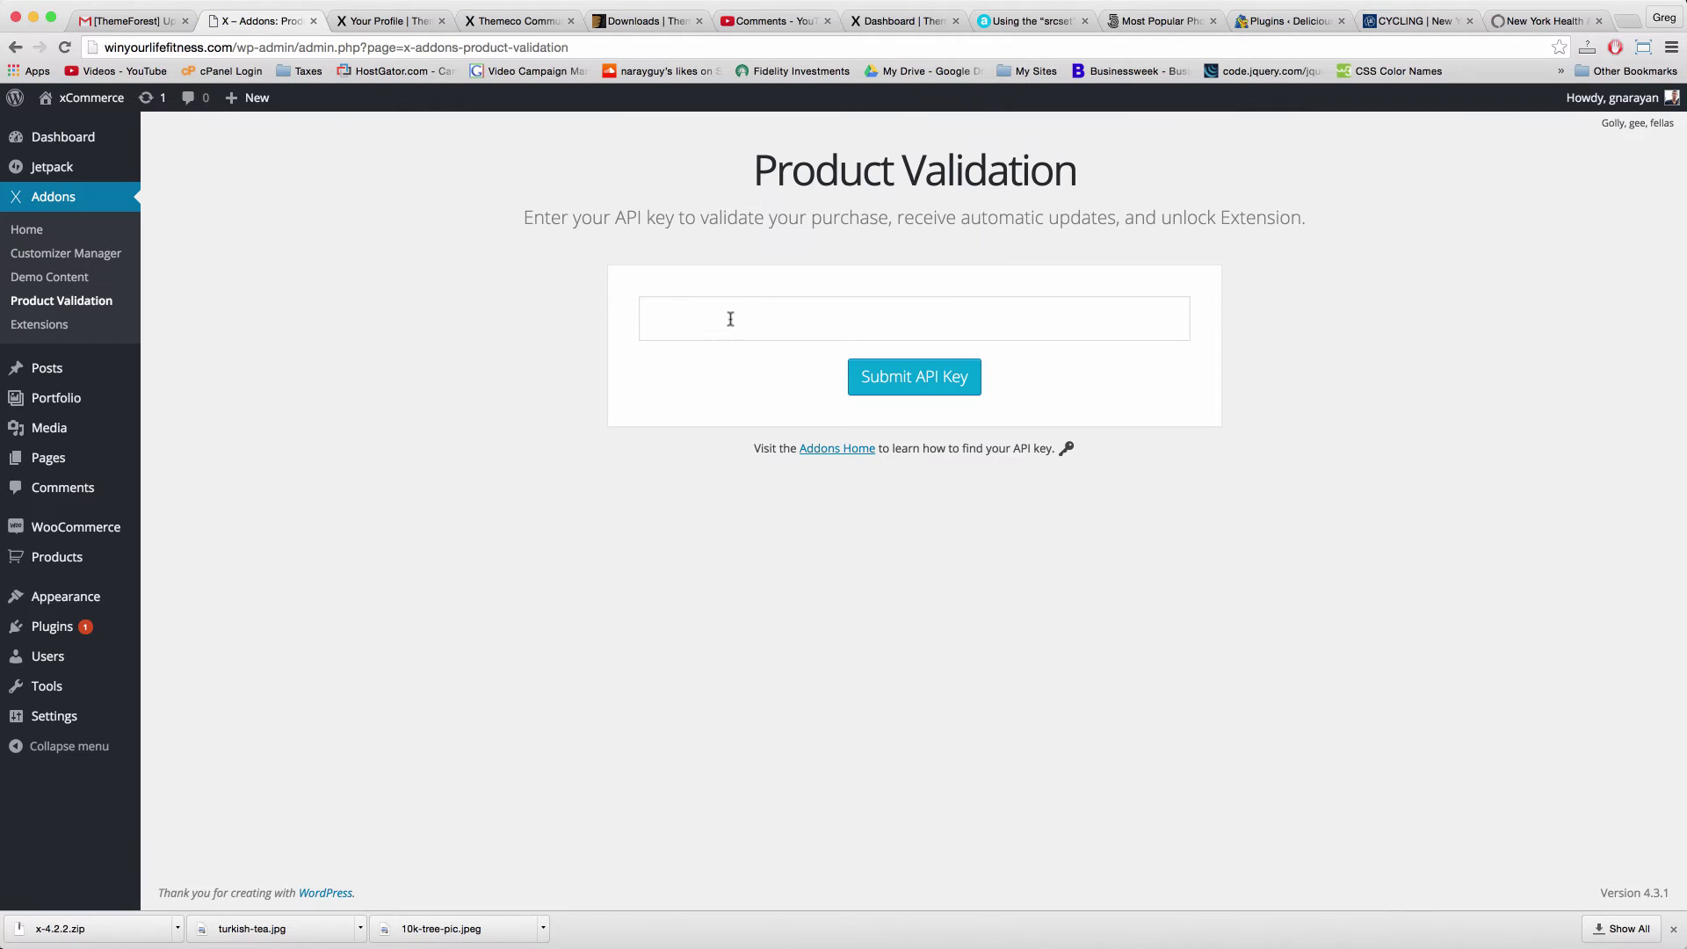
left_click(745, 313)
key("super+v")
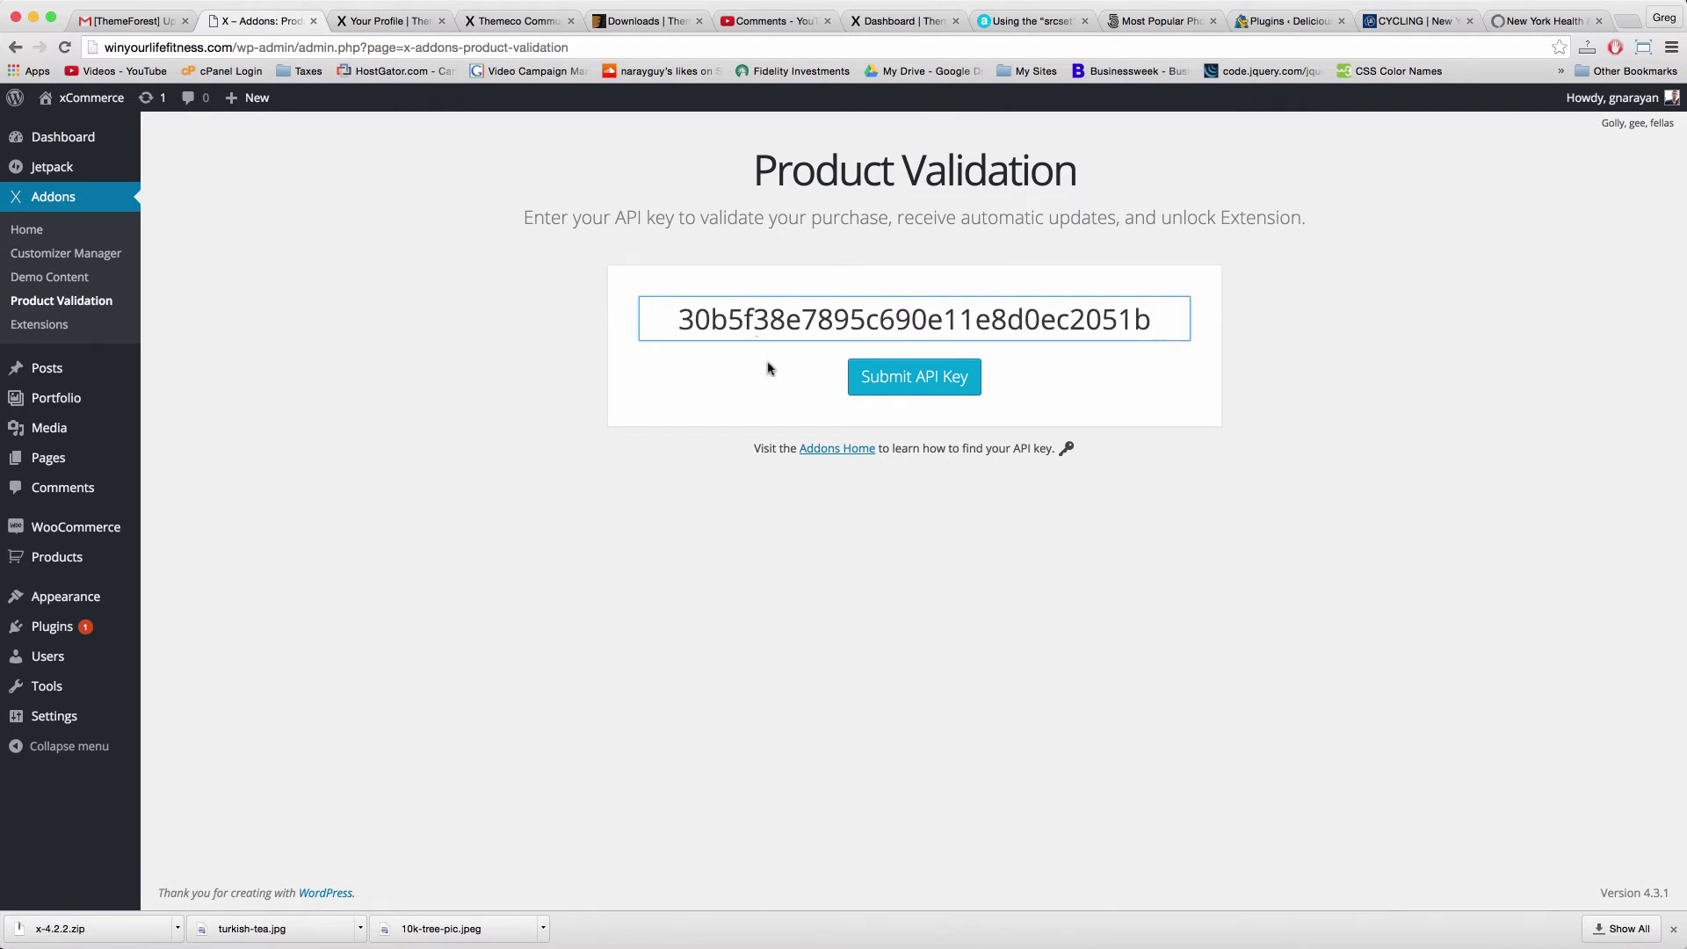
left_click(881, 392)
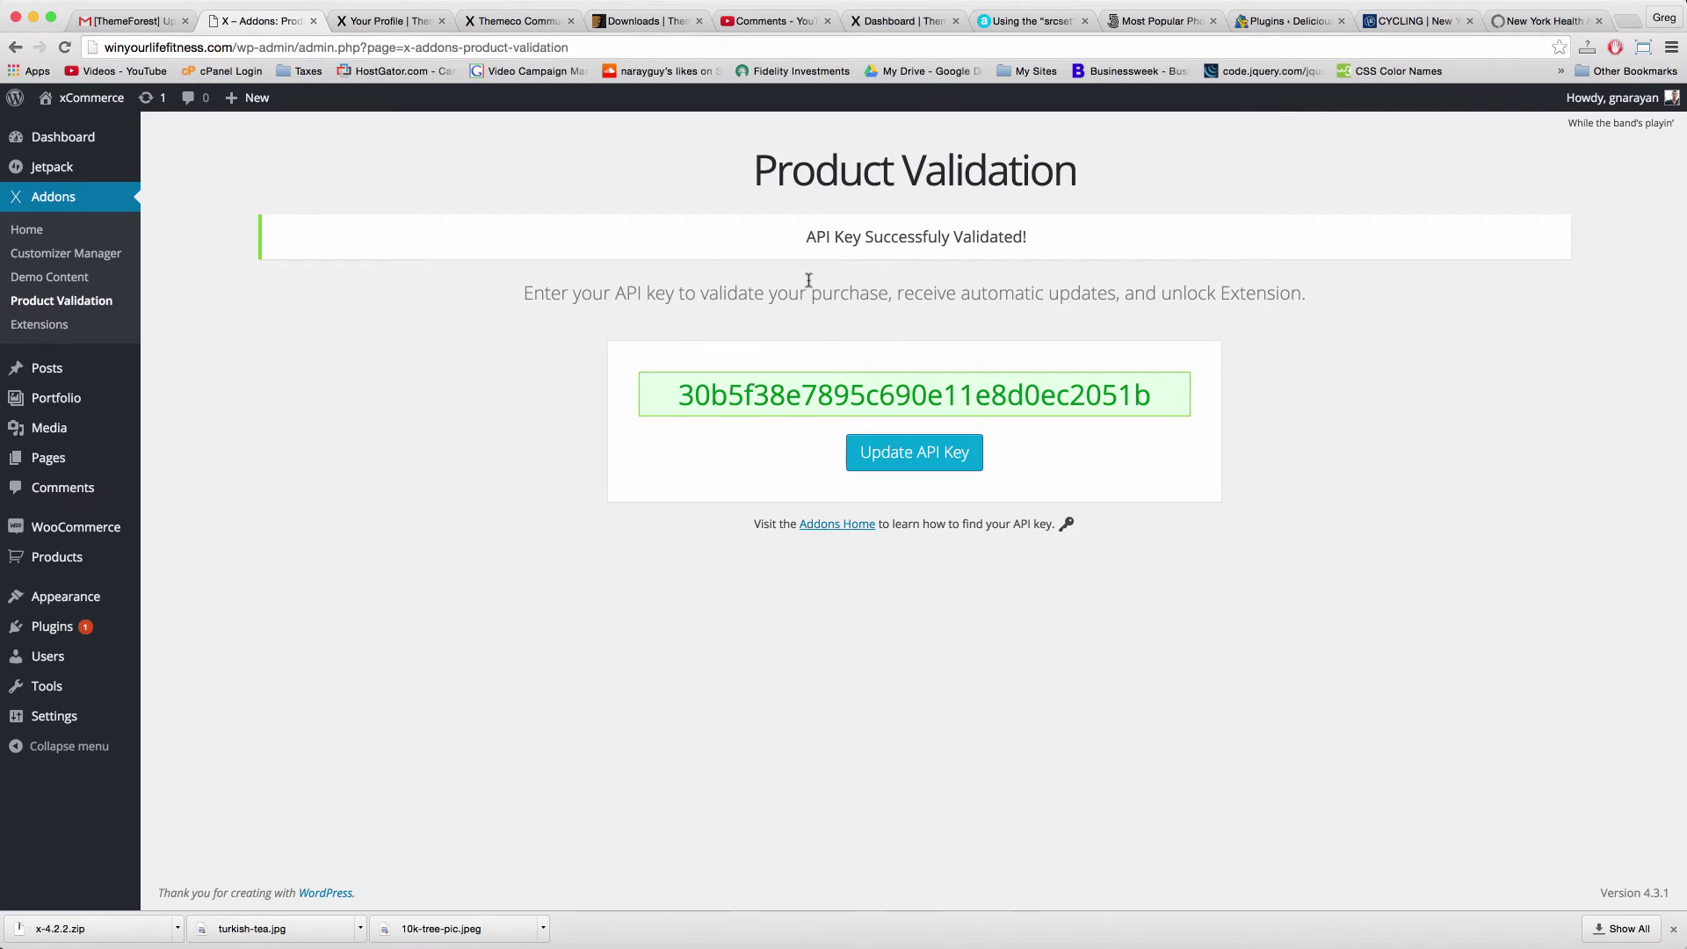
double_click(853, 294)
Browse the X Extensions page, then go to the installed plugins list.
left_click(782, 286)
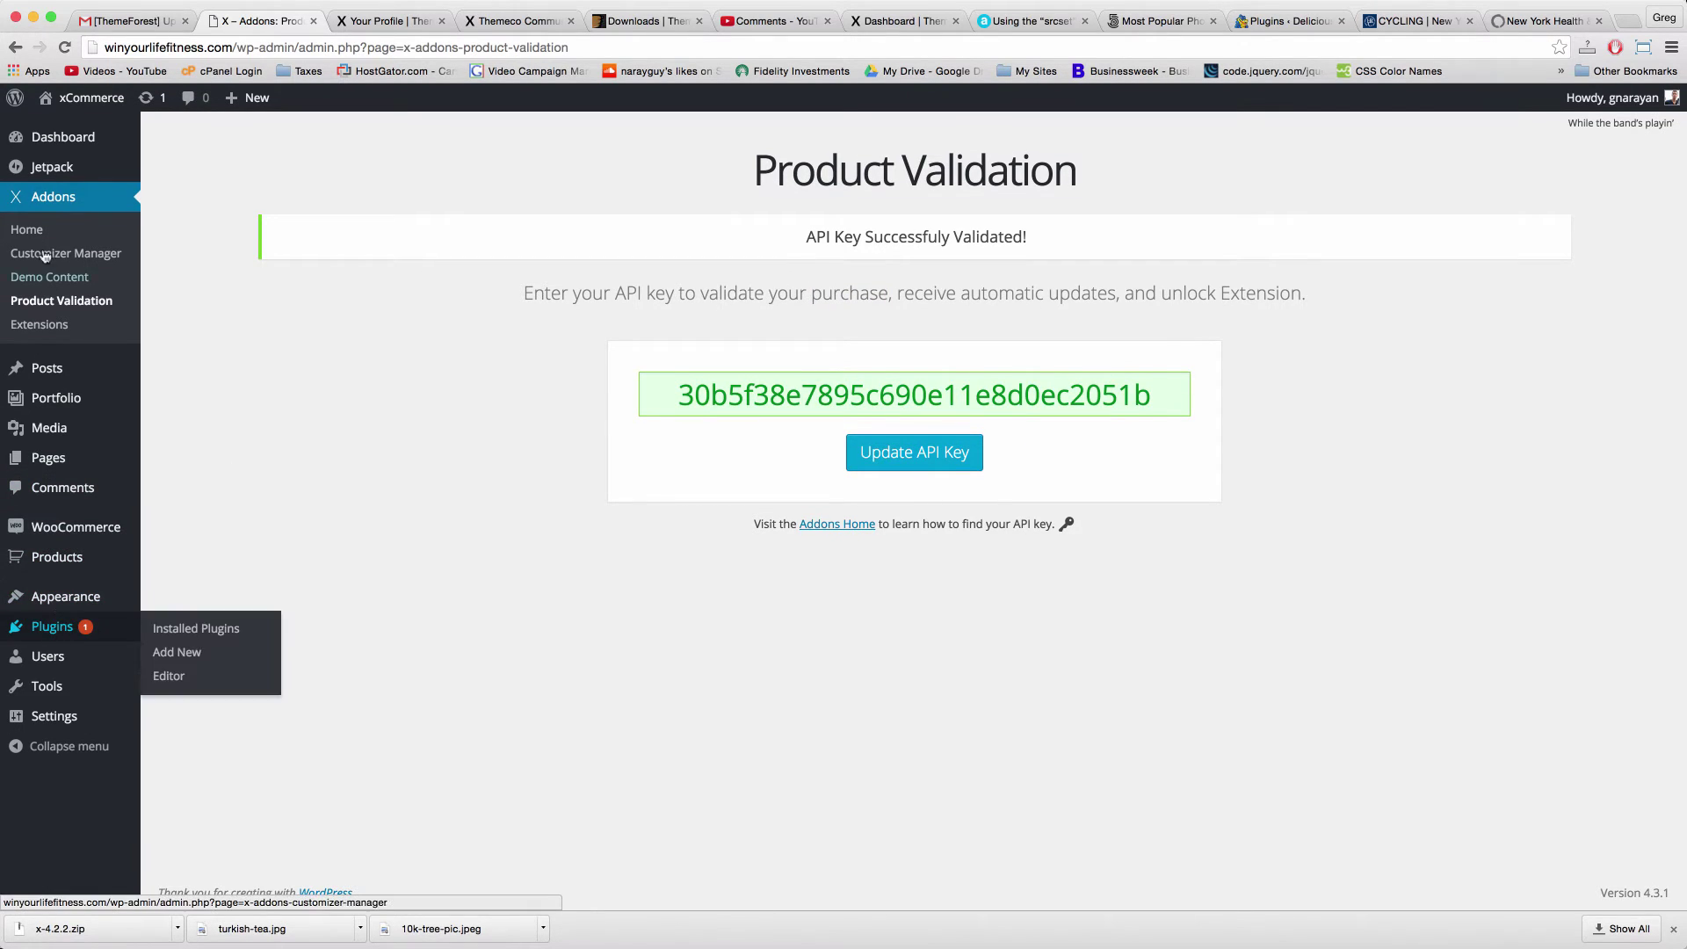
left_click(49, 327)
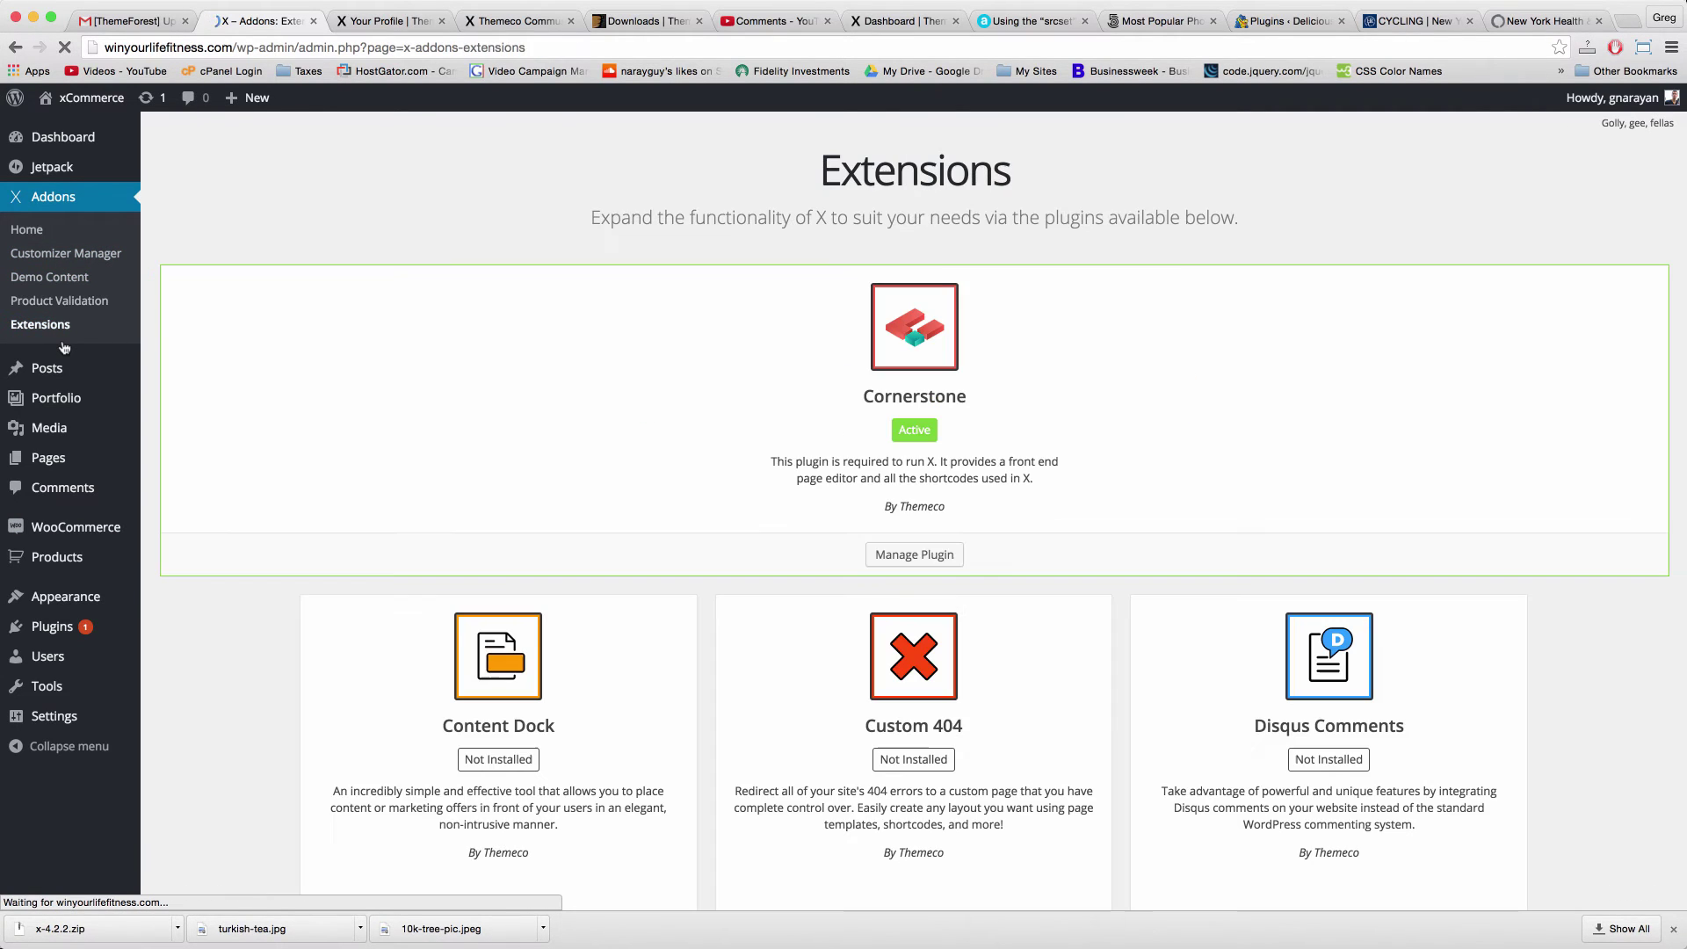
scroll(677, 603, "down", 5)
scroll(676, 603, "down", 5)
scroll(677, 602, "down", 9)
scroll(677, 603, "up", 15)
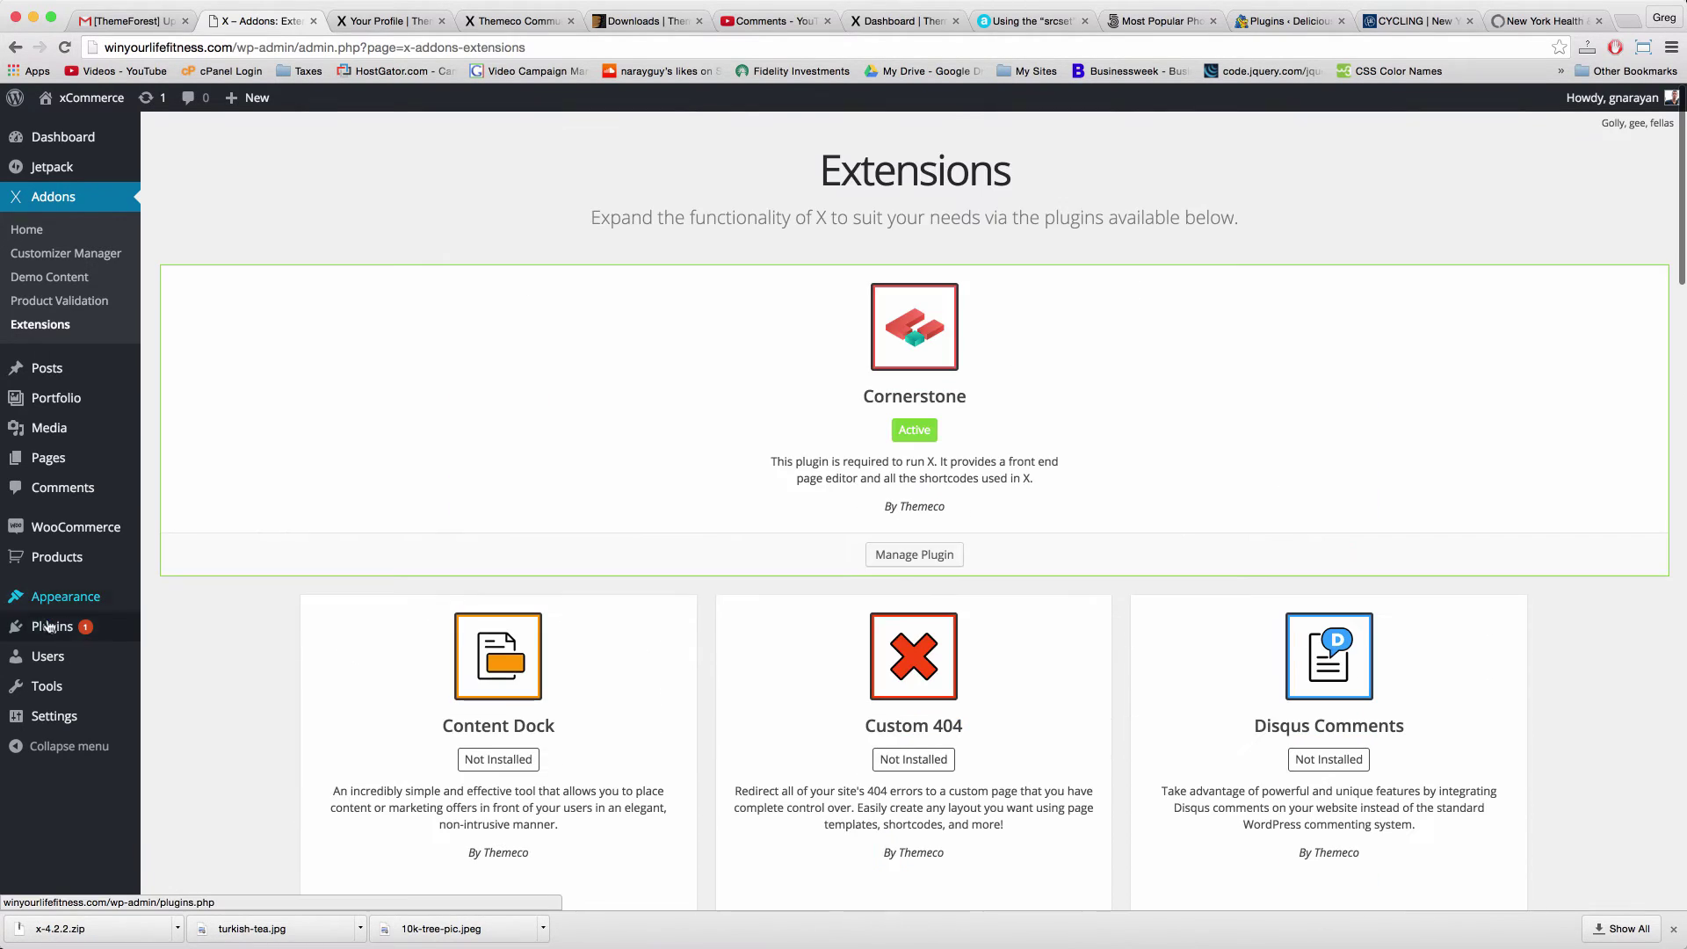
left_click(52, 626)
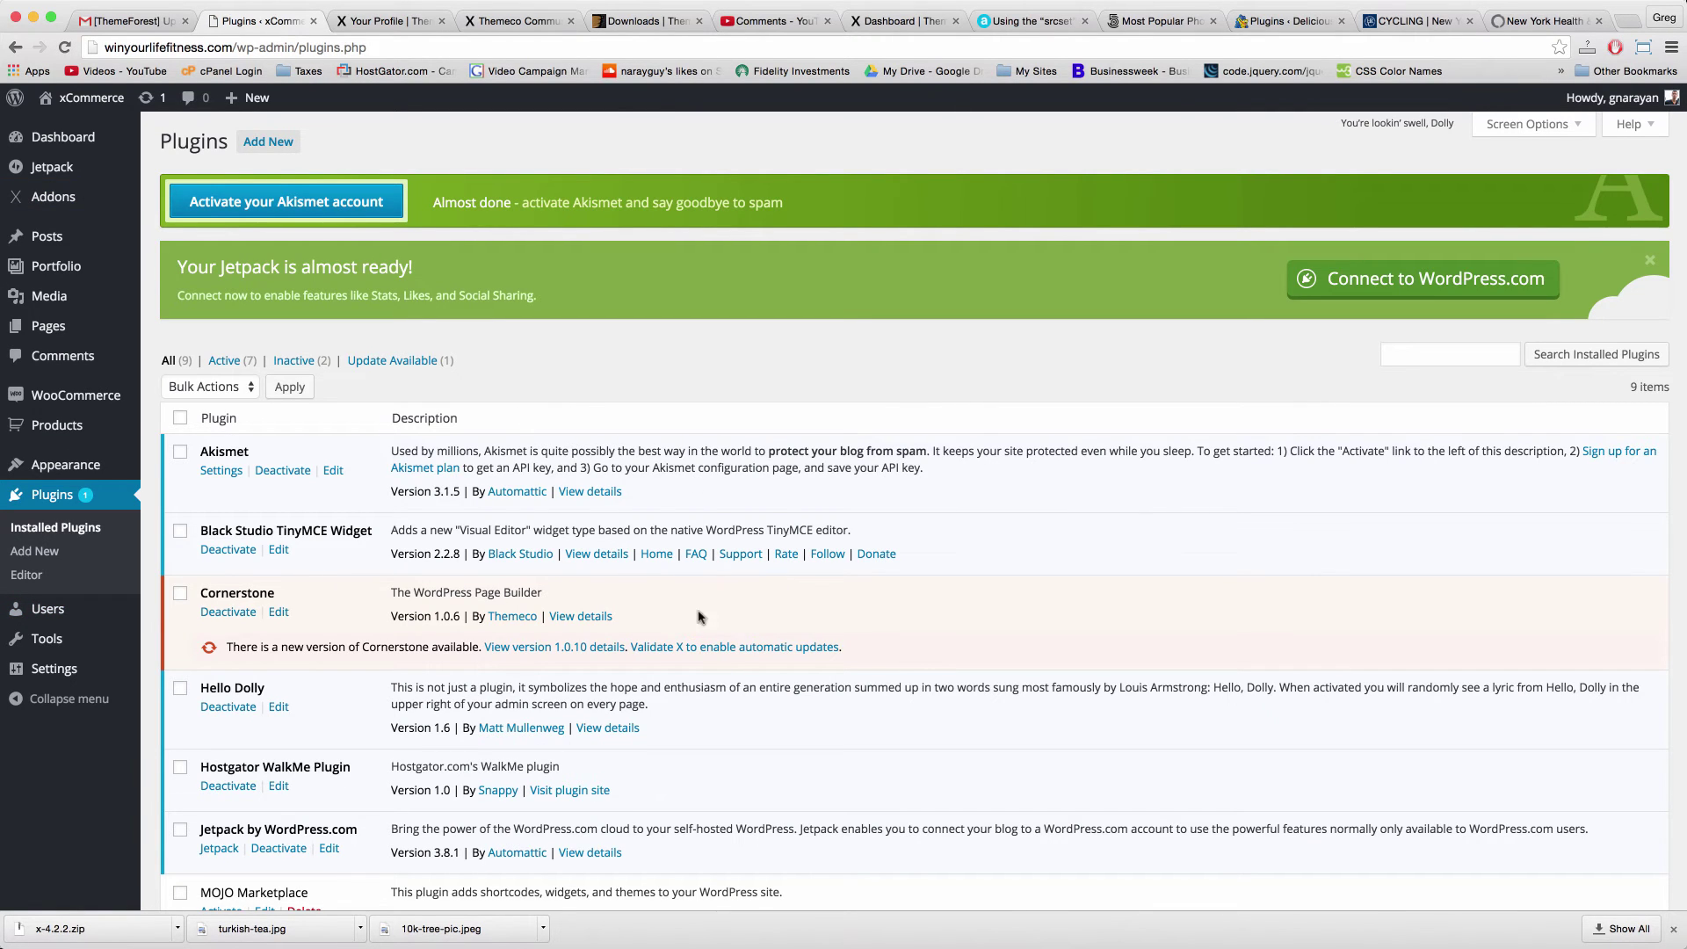
Follow Cornerstone's Validate X prompt twice, then choose Manage Plugin for Cornerstone.
left_click(746, 650)
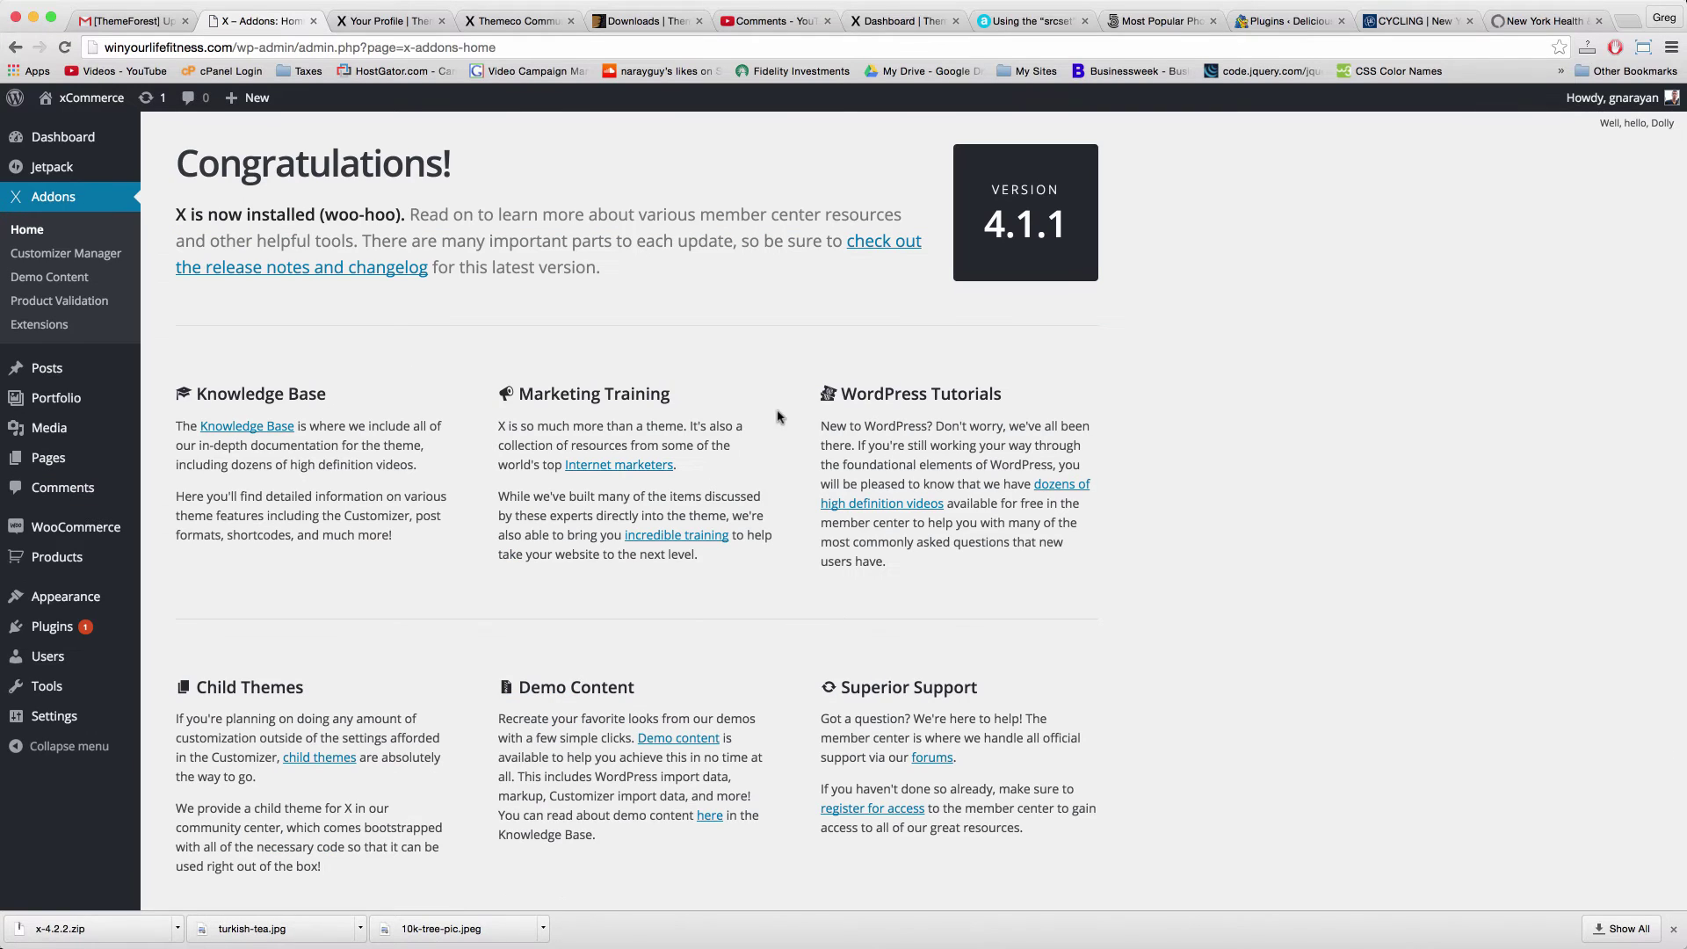
scroll(785, 295, "down", 3)
scroll(785, 295, "up", 3)
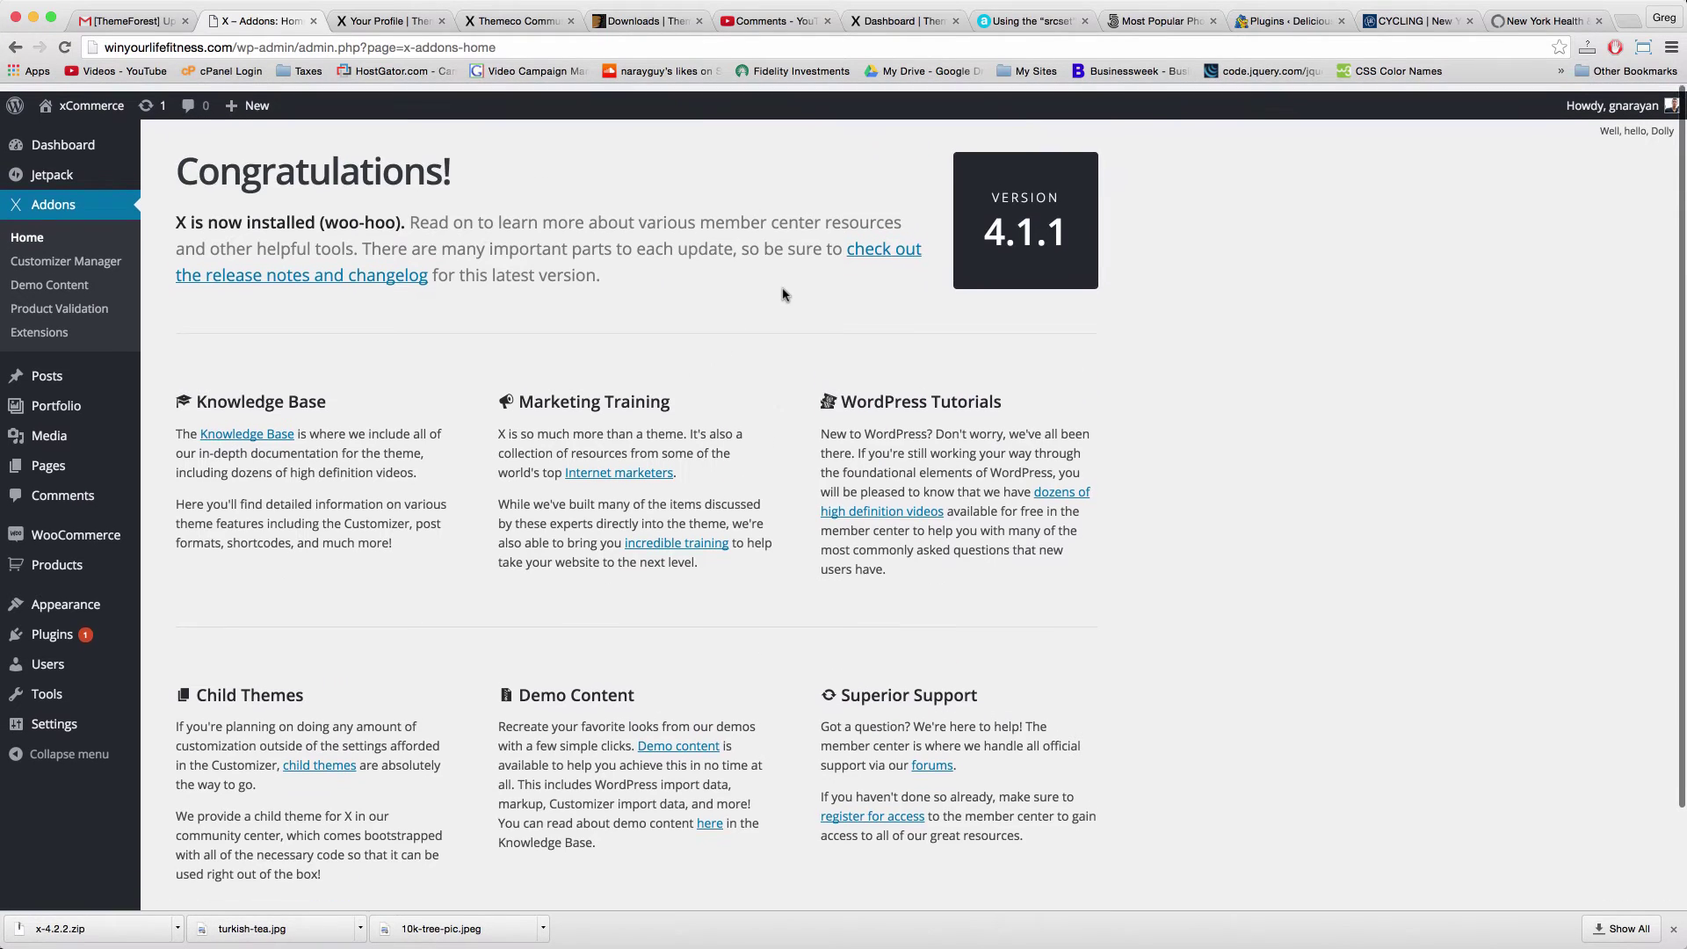
left_click(71, 629)
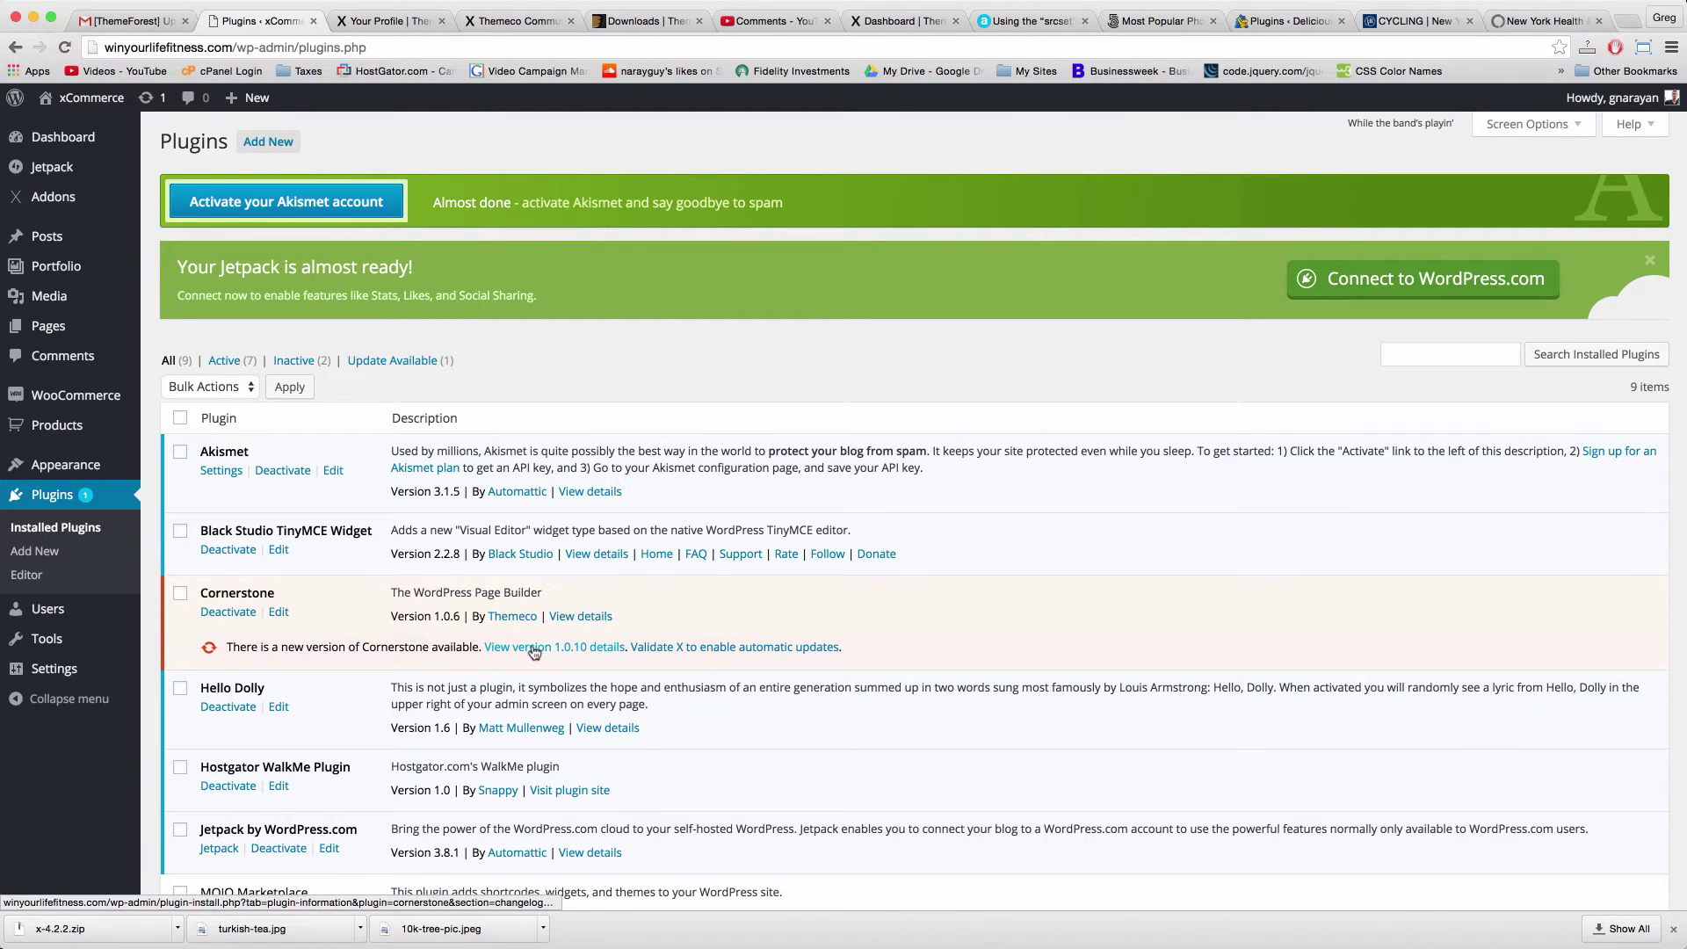
left_click(694, 648)
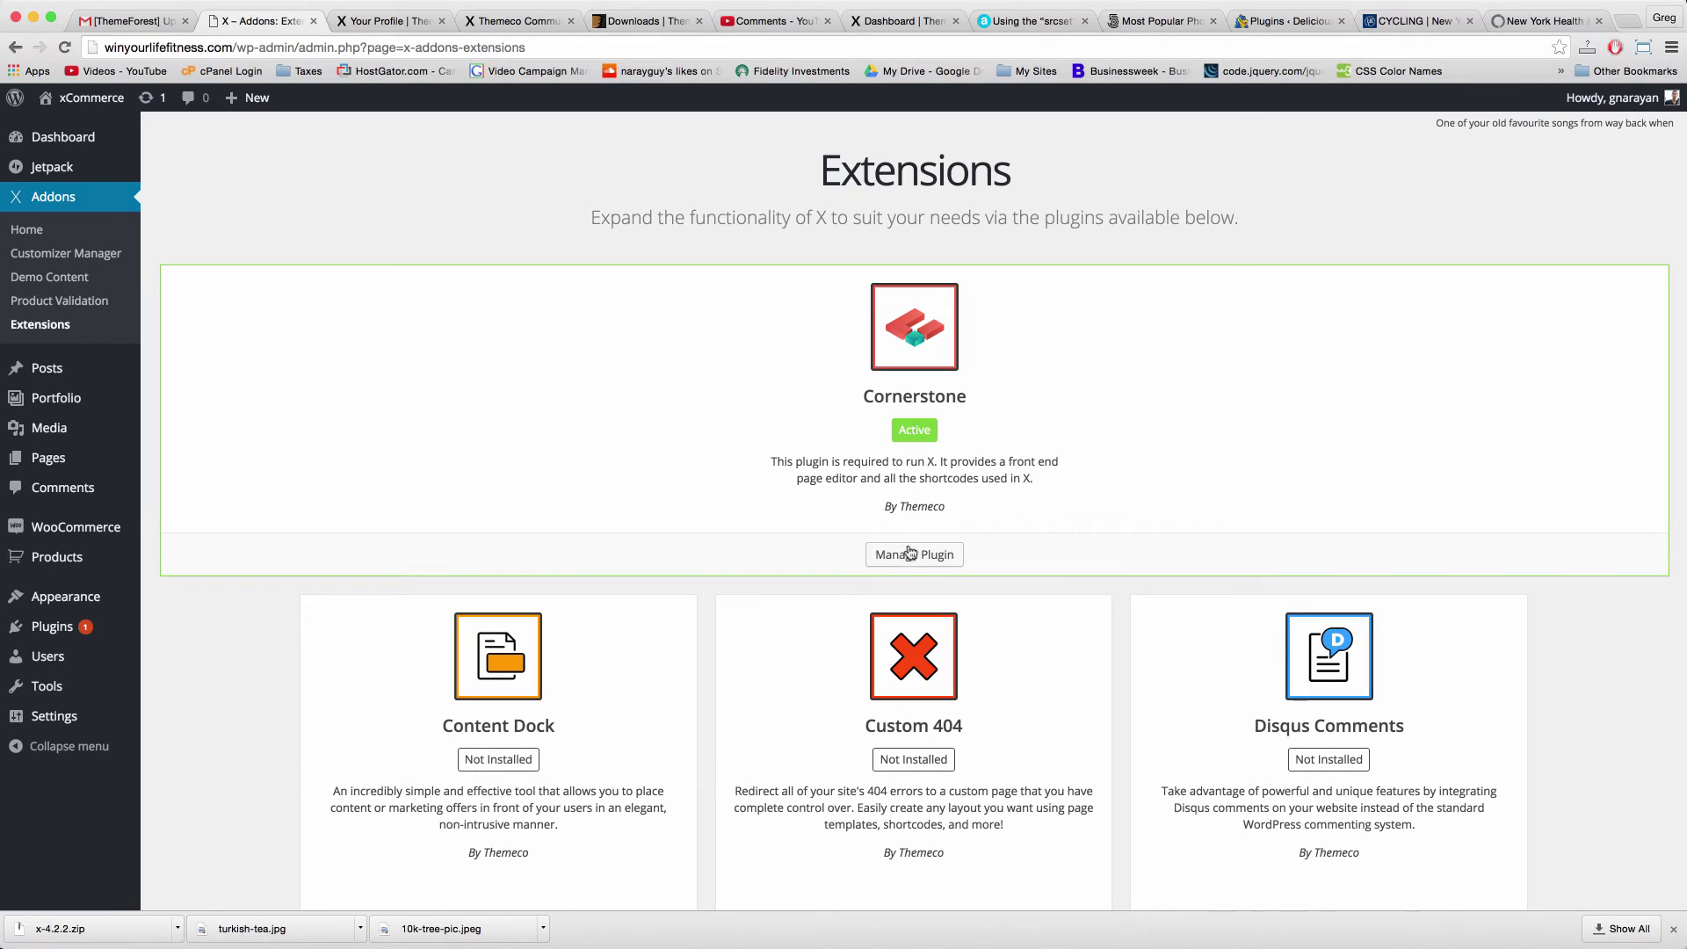
left_click(910, 553)
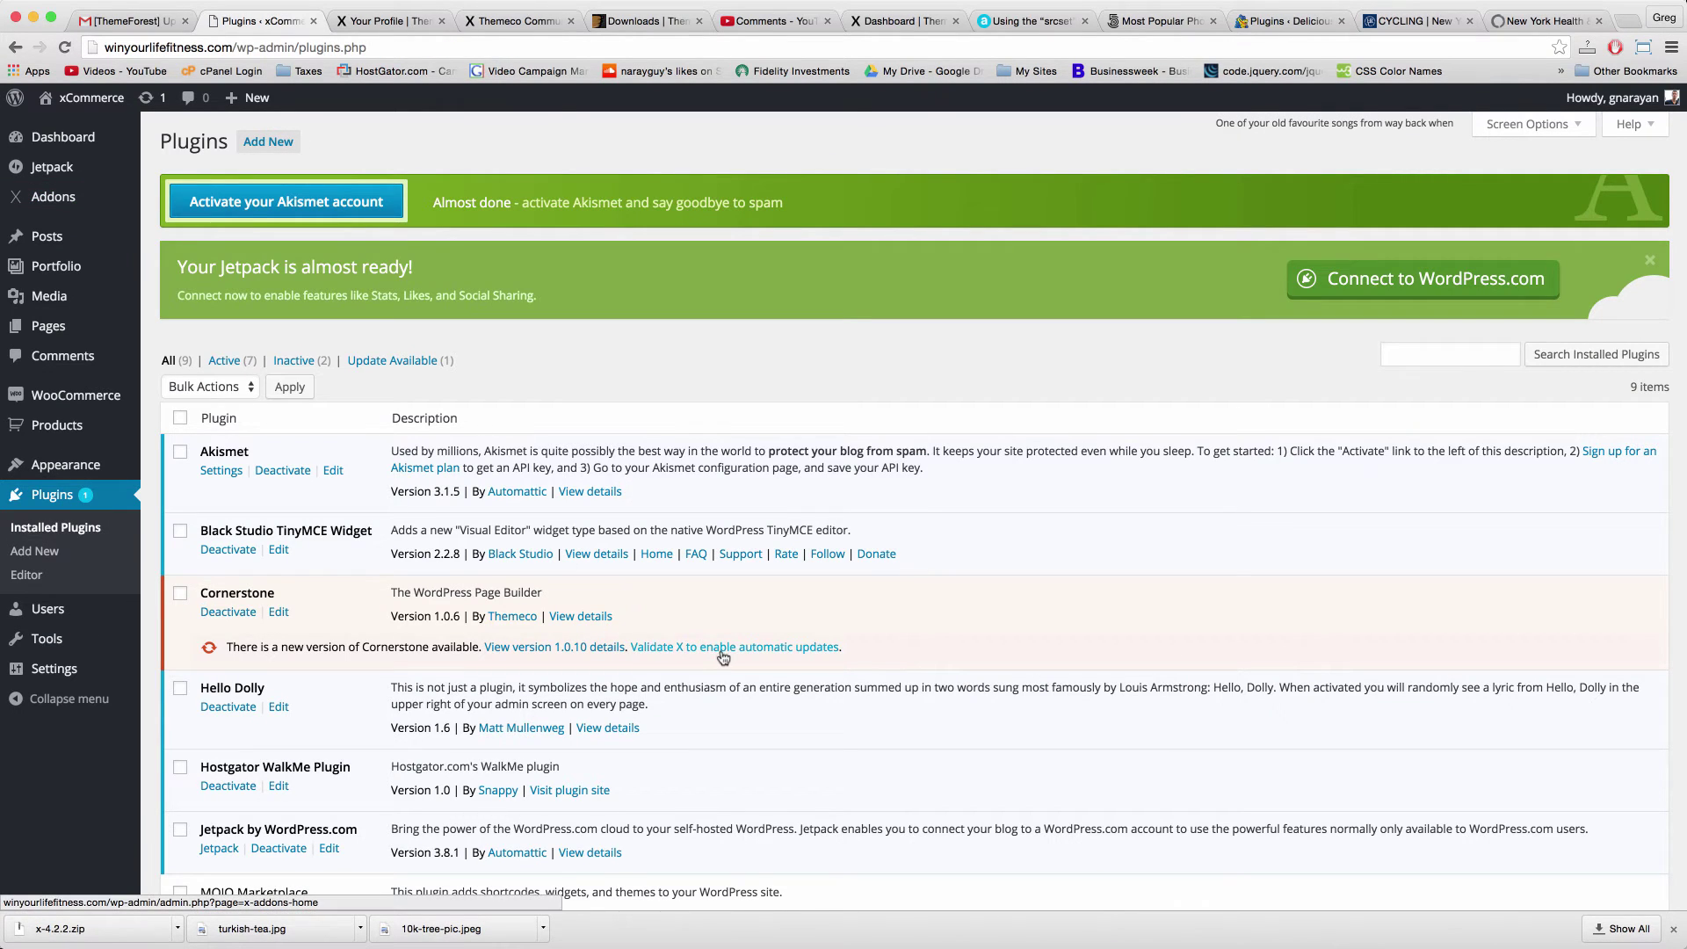
Reload Plugins and update Cornerstone from 1.0.6 to 1.0.10 with its update now link.
key("super+r")
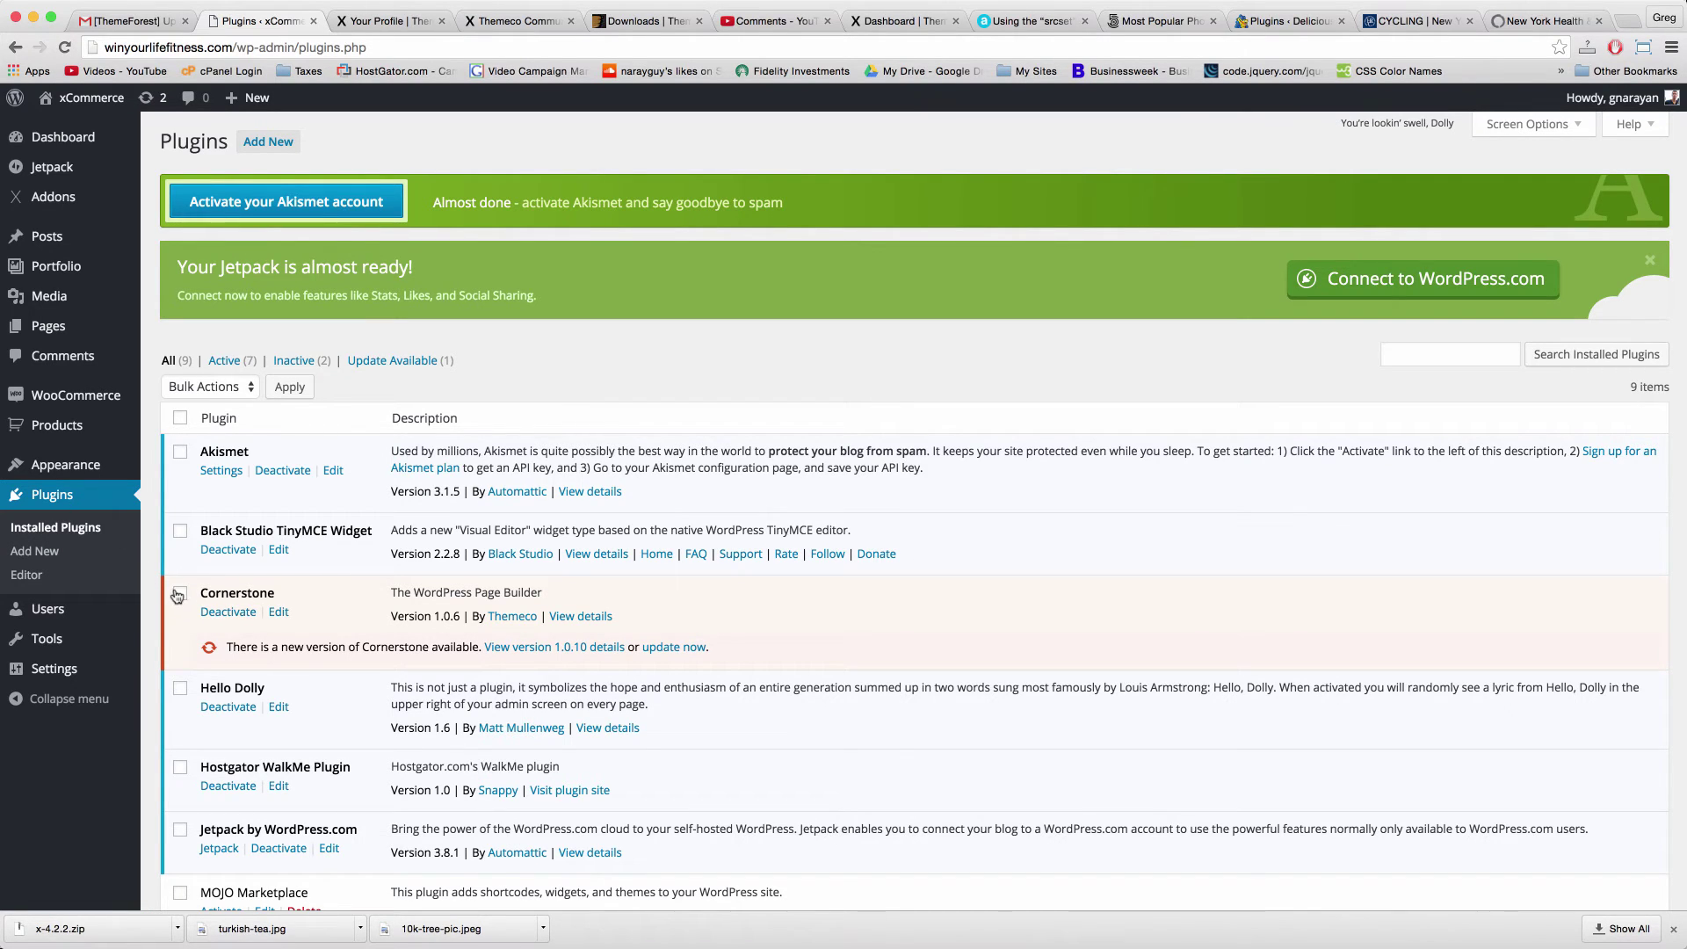
left_click(239, 389)
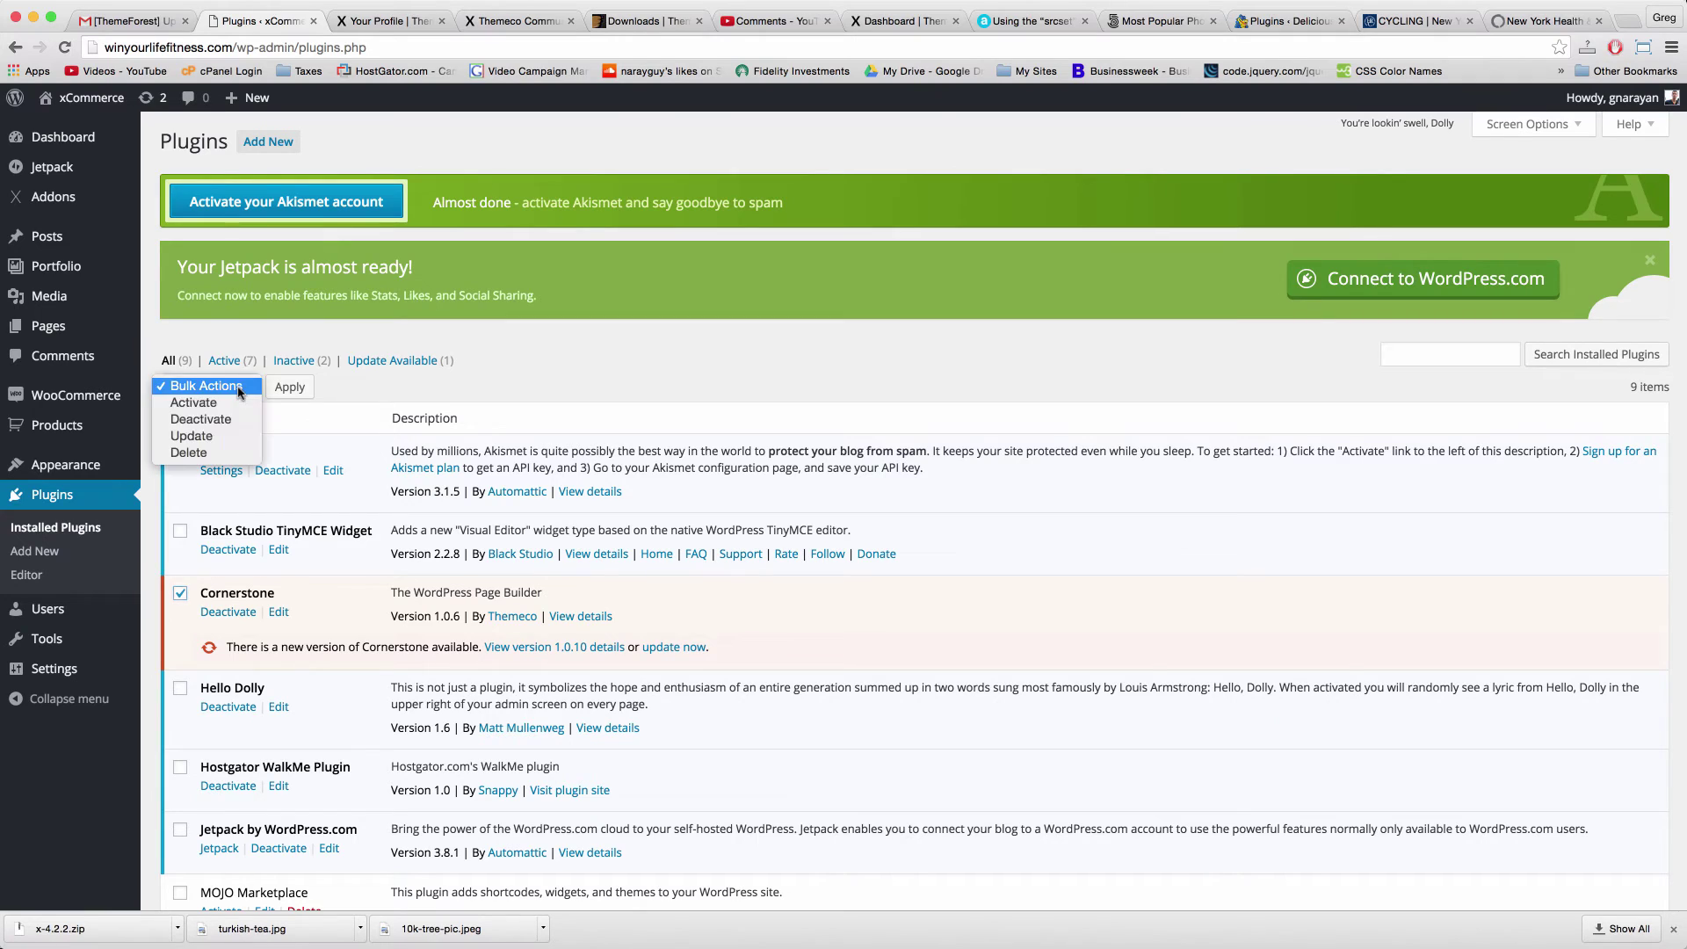
left_click(401, 389)
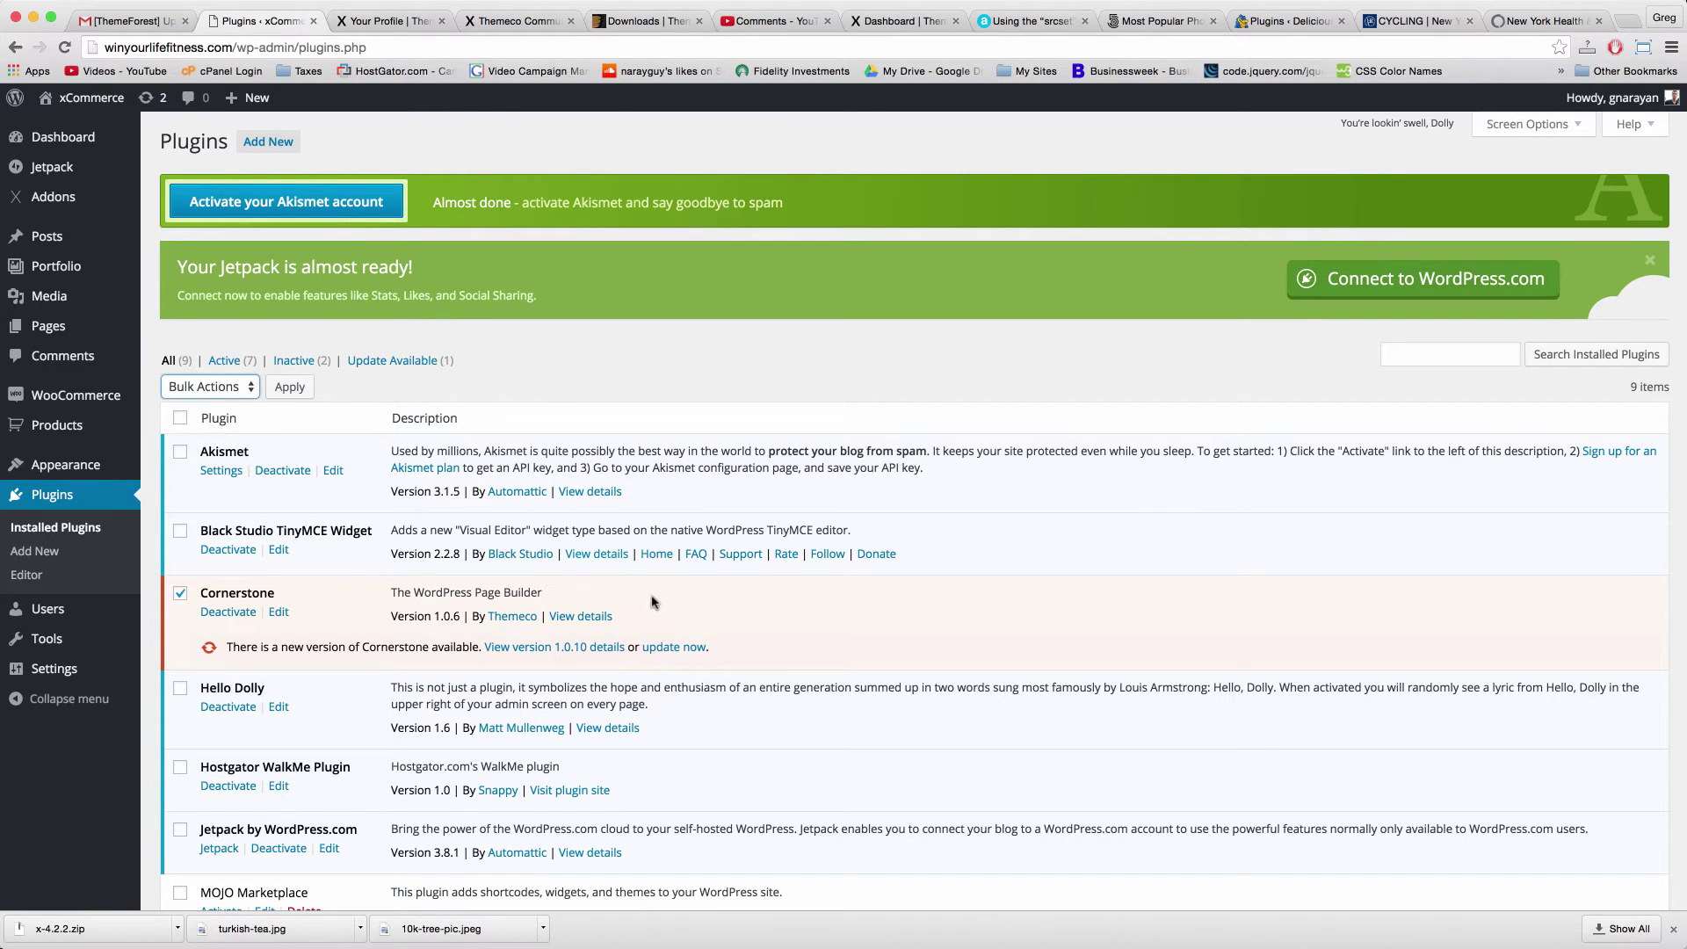
left_click(684, 650)
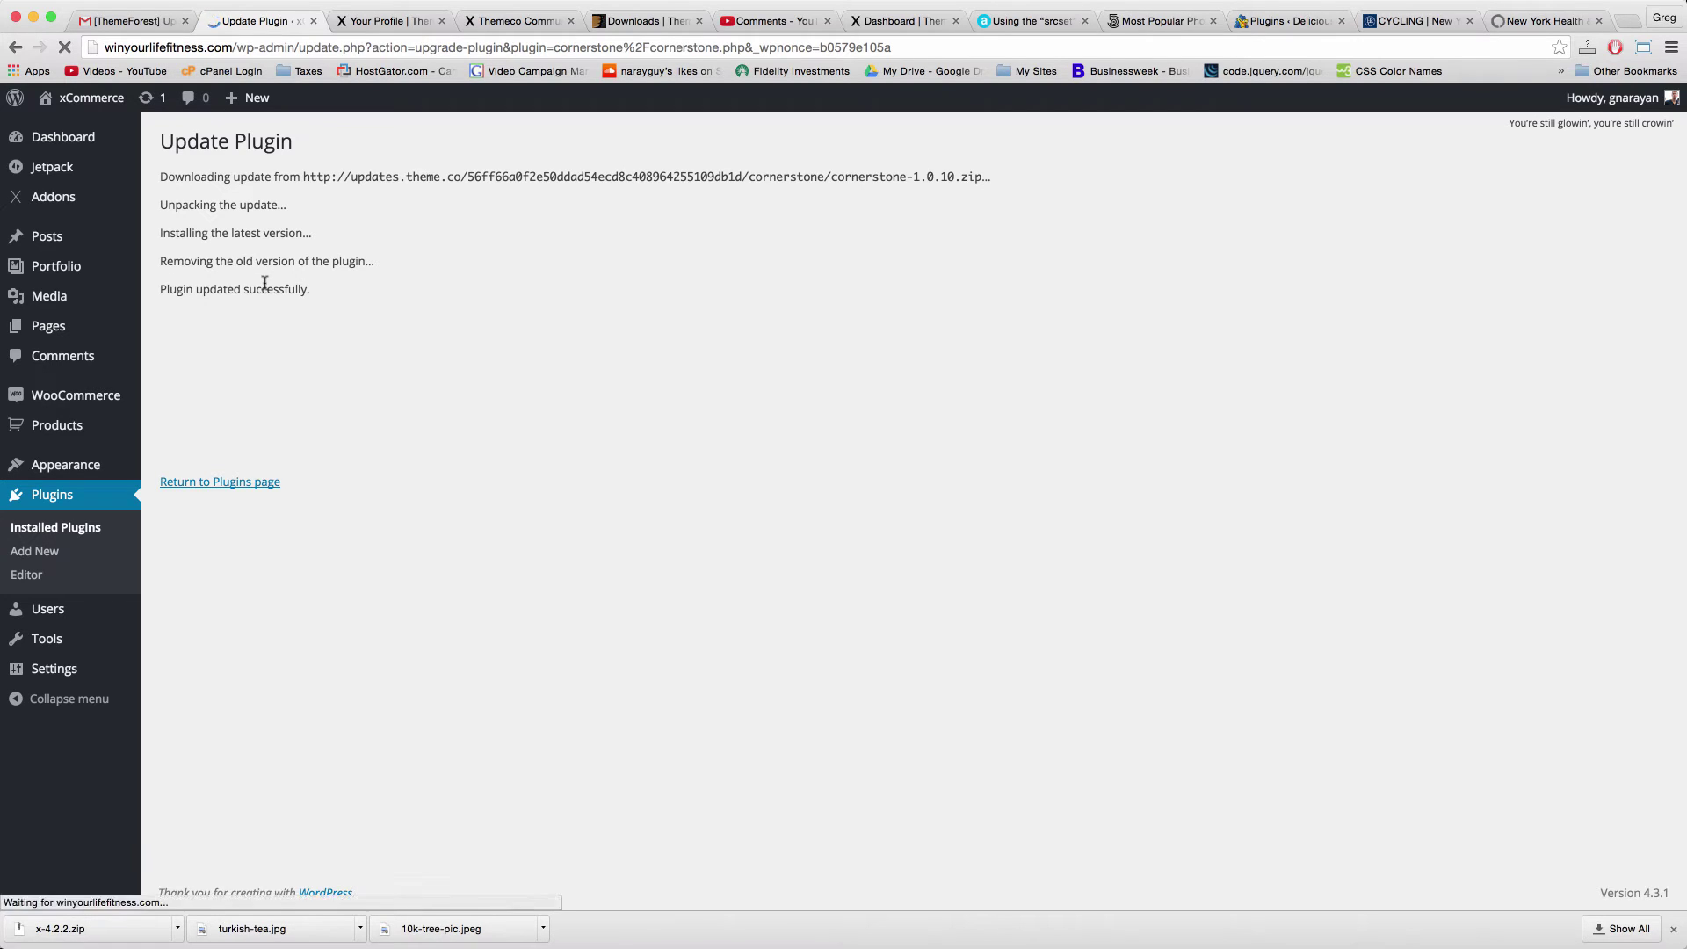
mouse_move(7, 329)
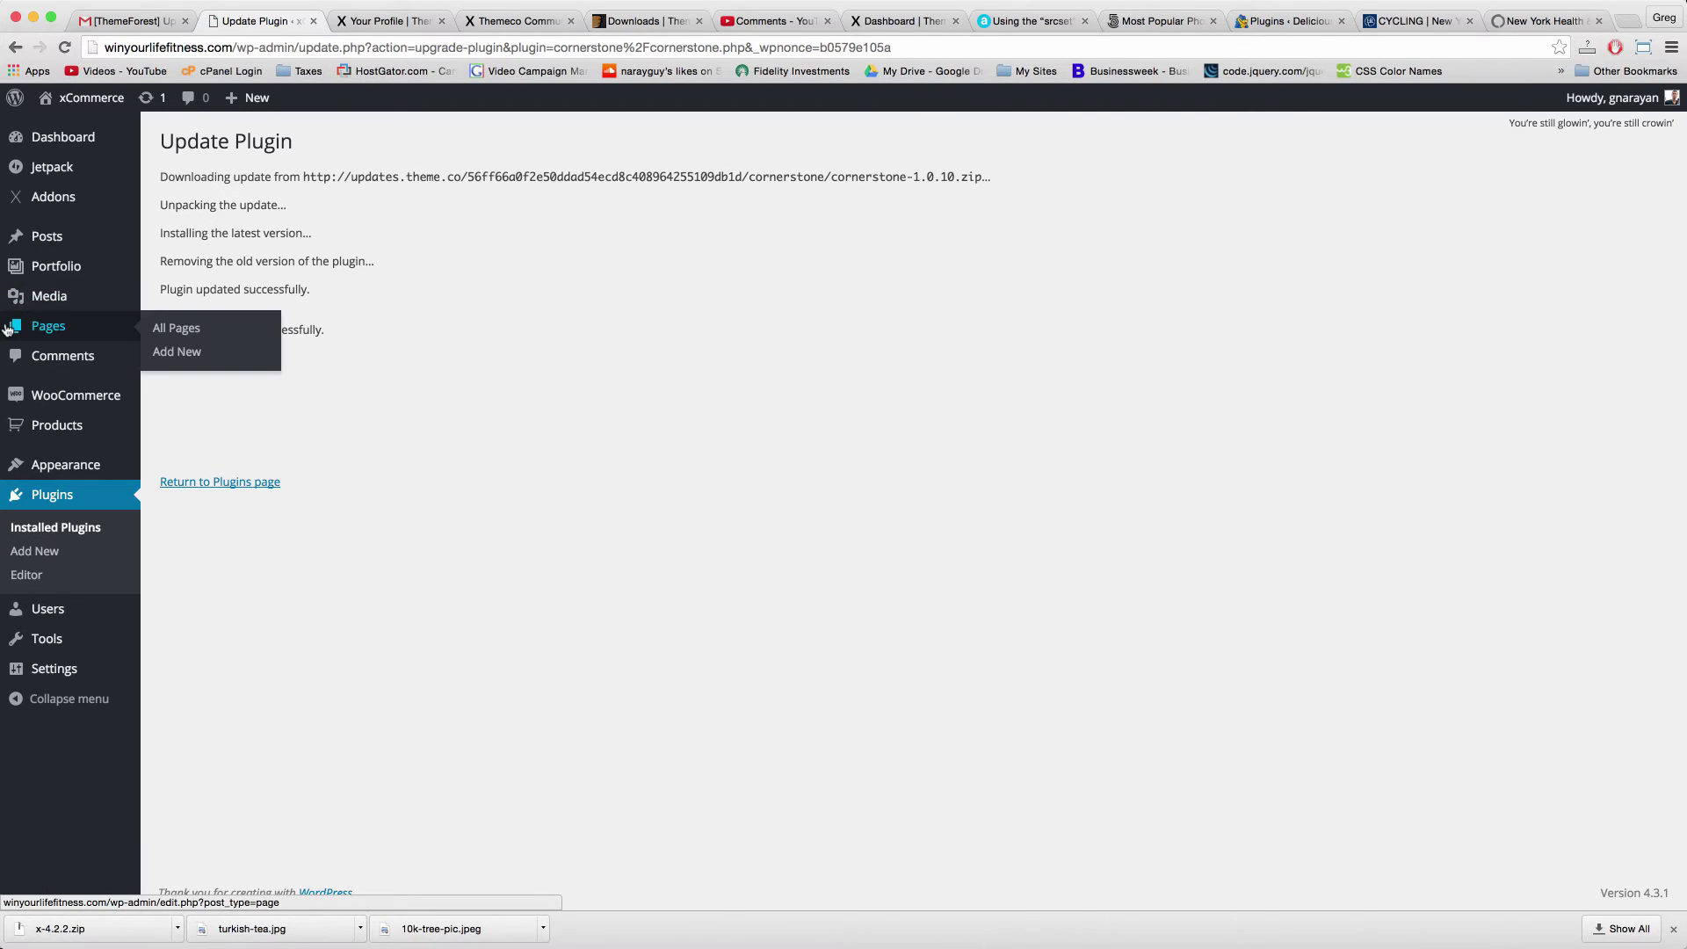
mouse_move(68, 483)
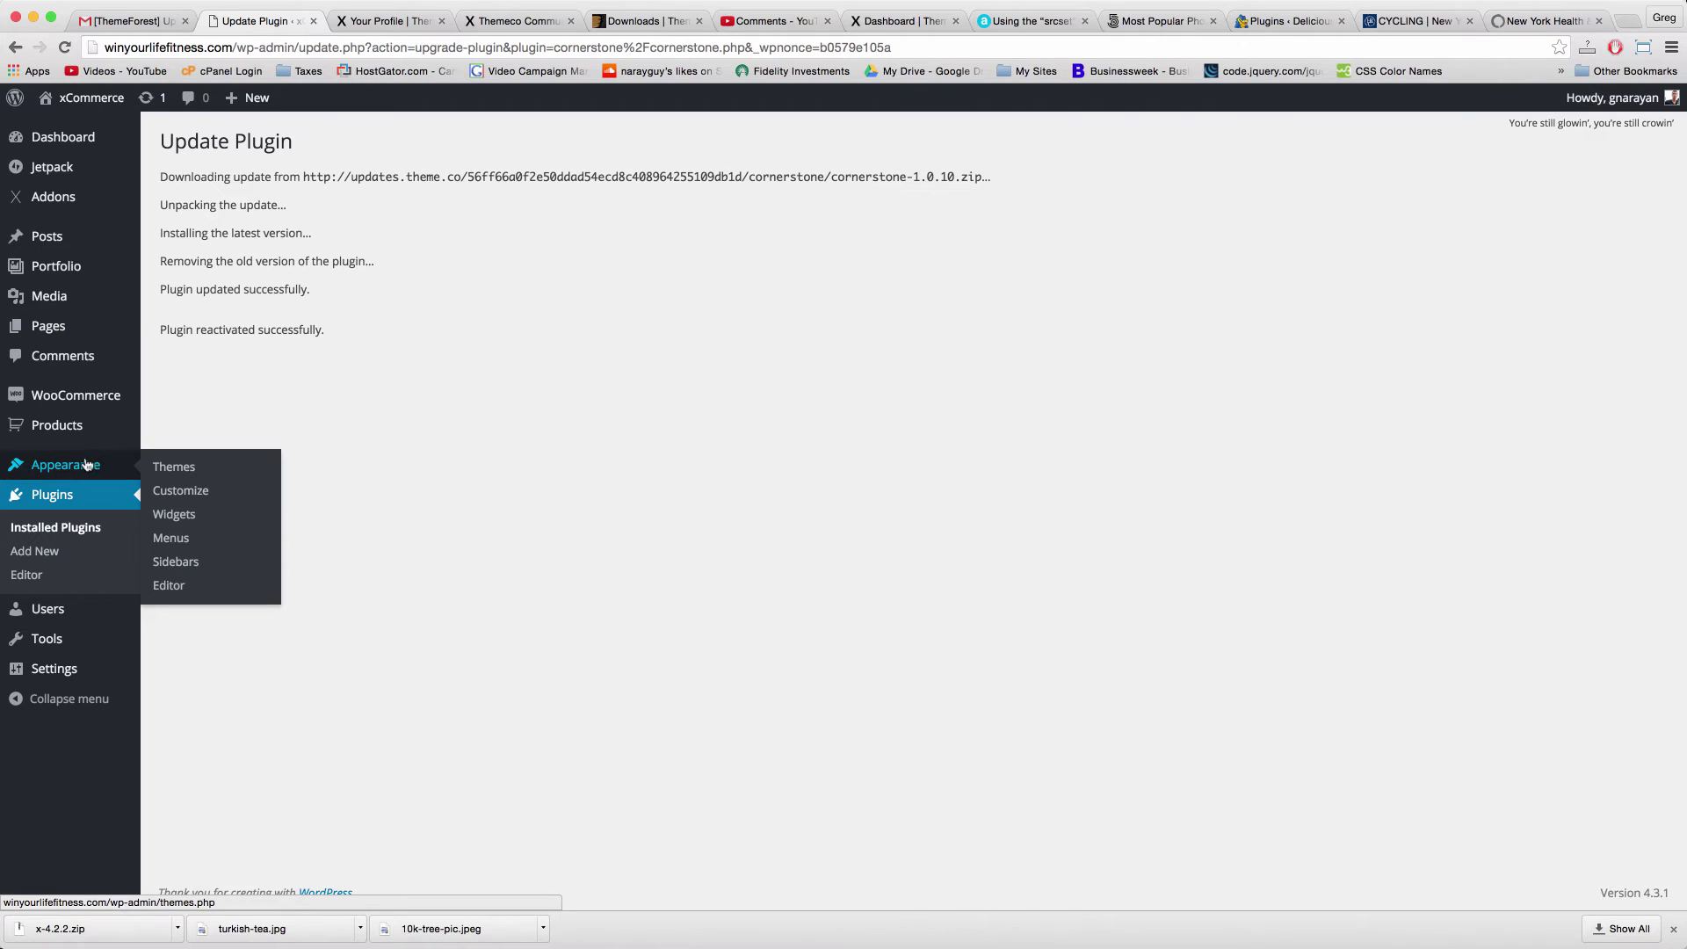
Update the X theme from 4.1.1 to 4.2.2 in its theme details, then return to Themes.
left_click(190, 467)
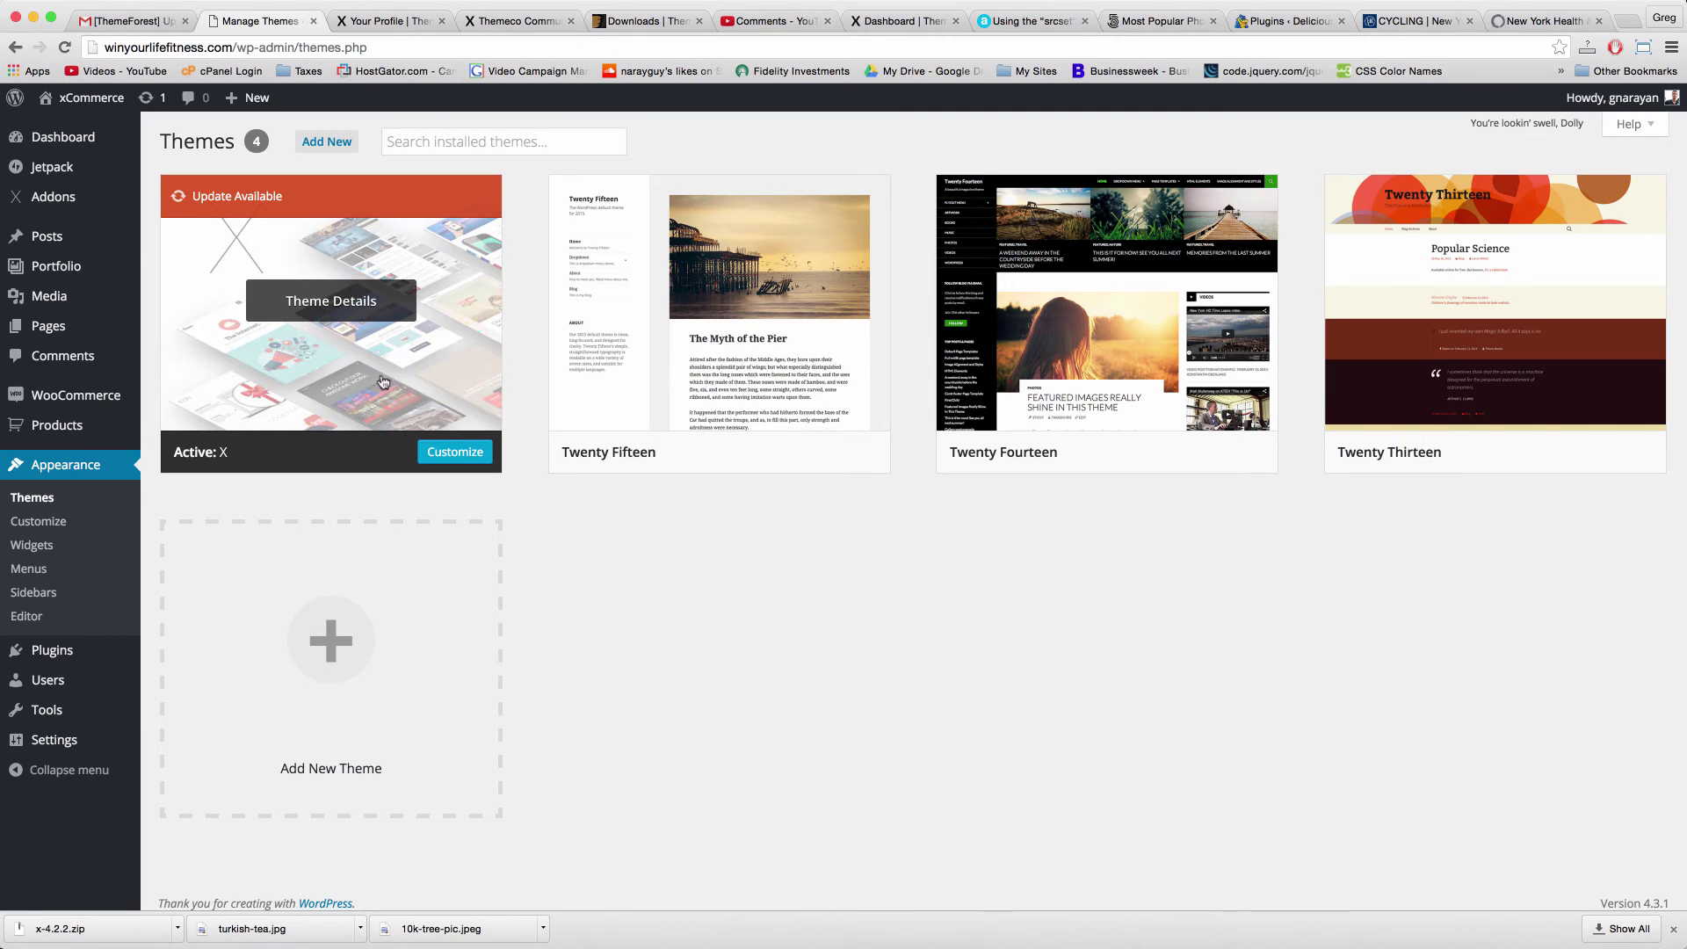
left_click(380, 378)
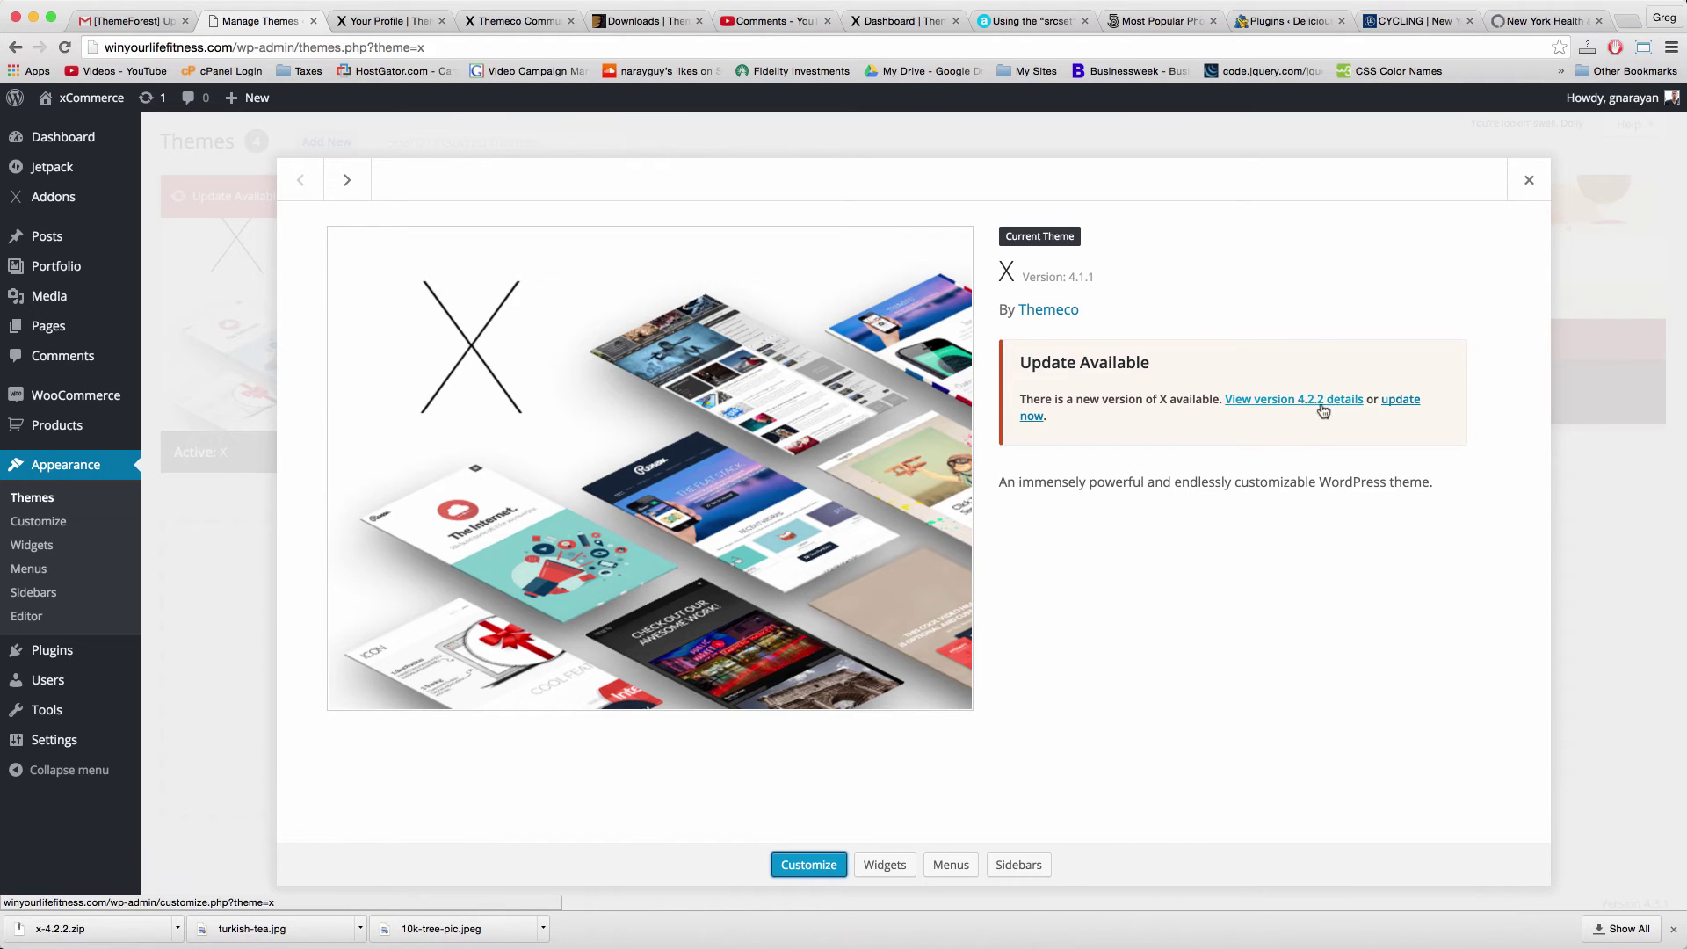
left_click(1404, 403)
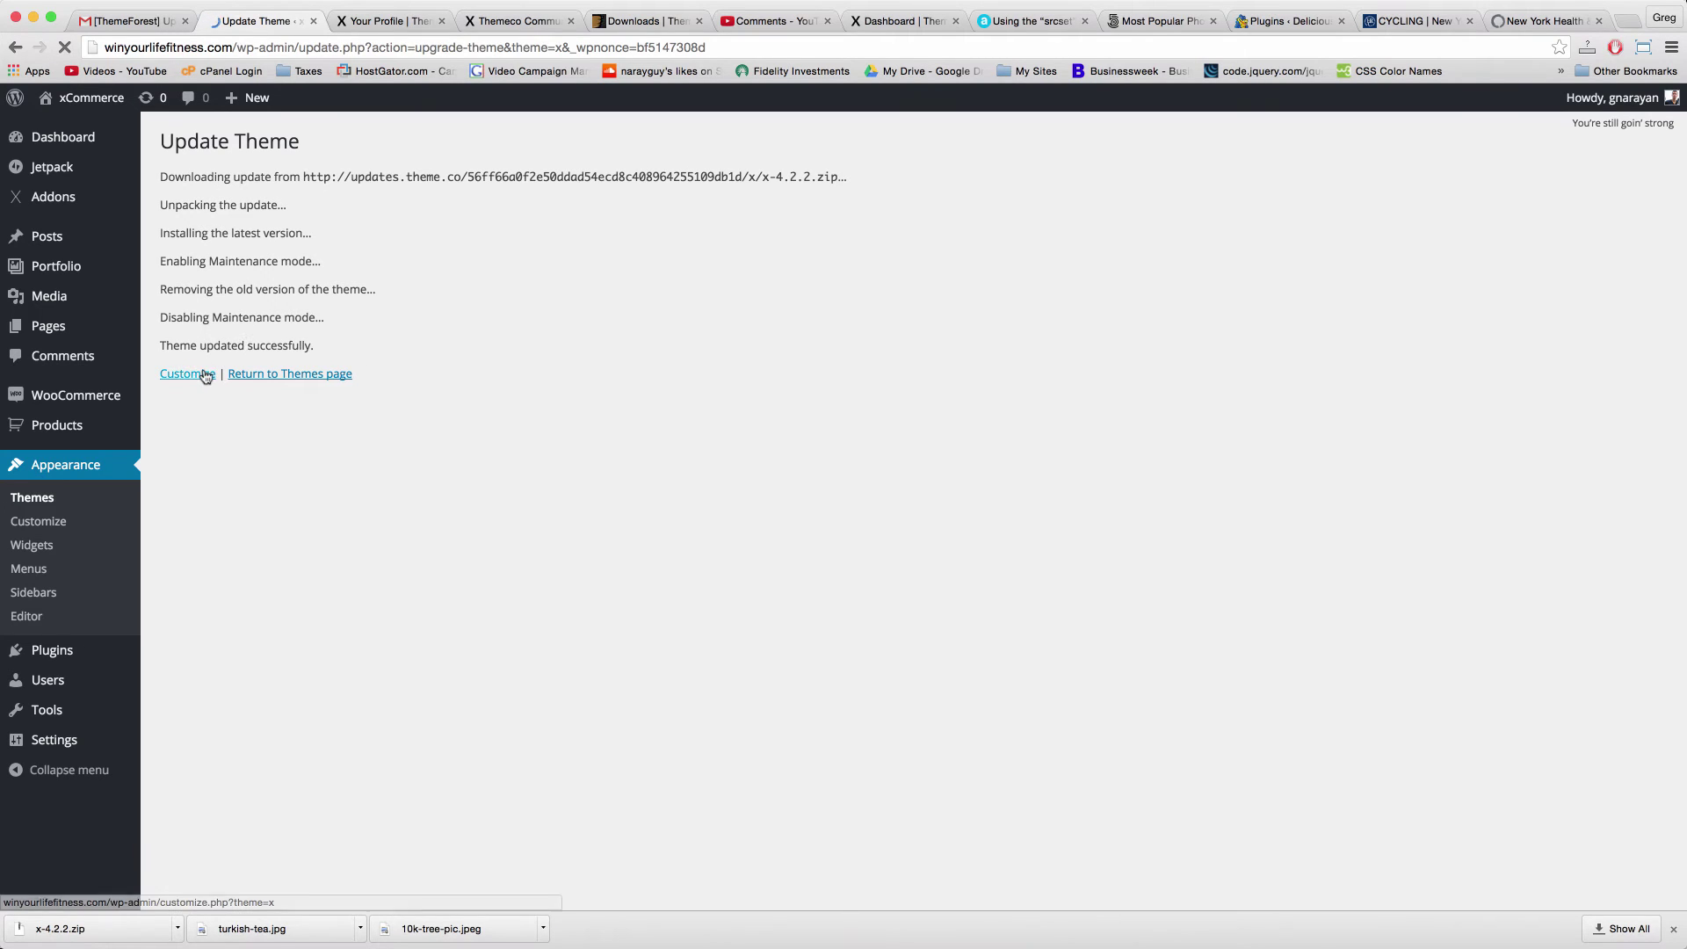
left_click(255, 377)
mouse_move(60, 85)
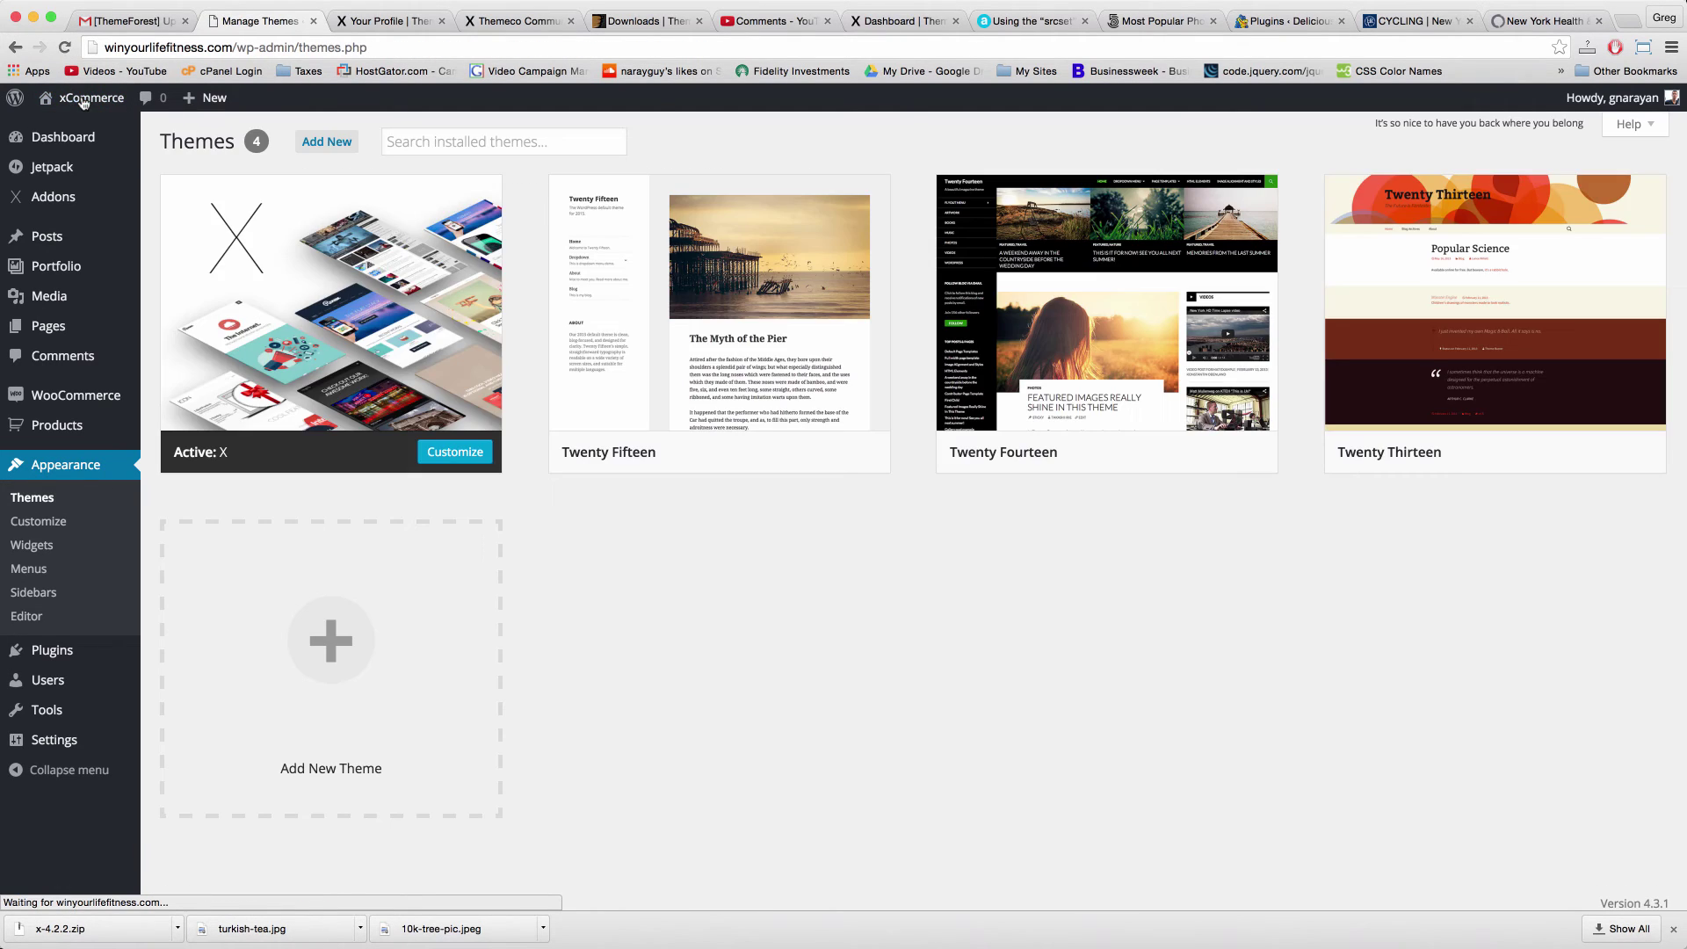
Confirm the X theme's new 4.2.2 version in its details, then close them.
left_click(308, 252)
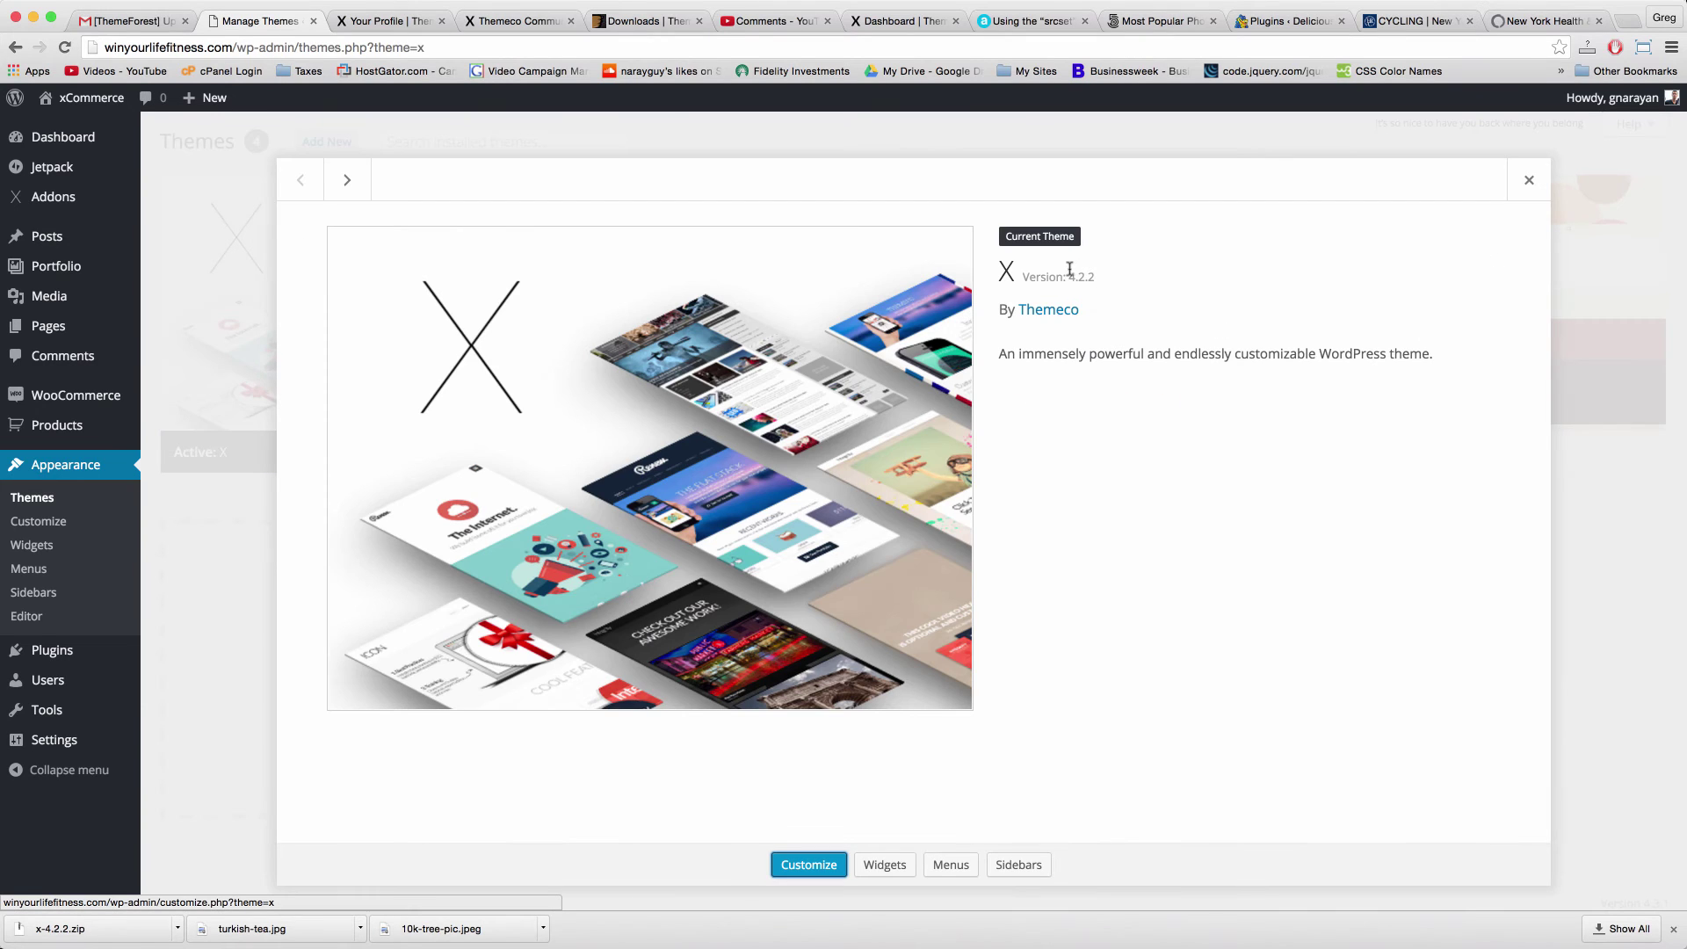
left_click(471, 125)
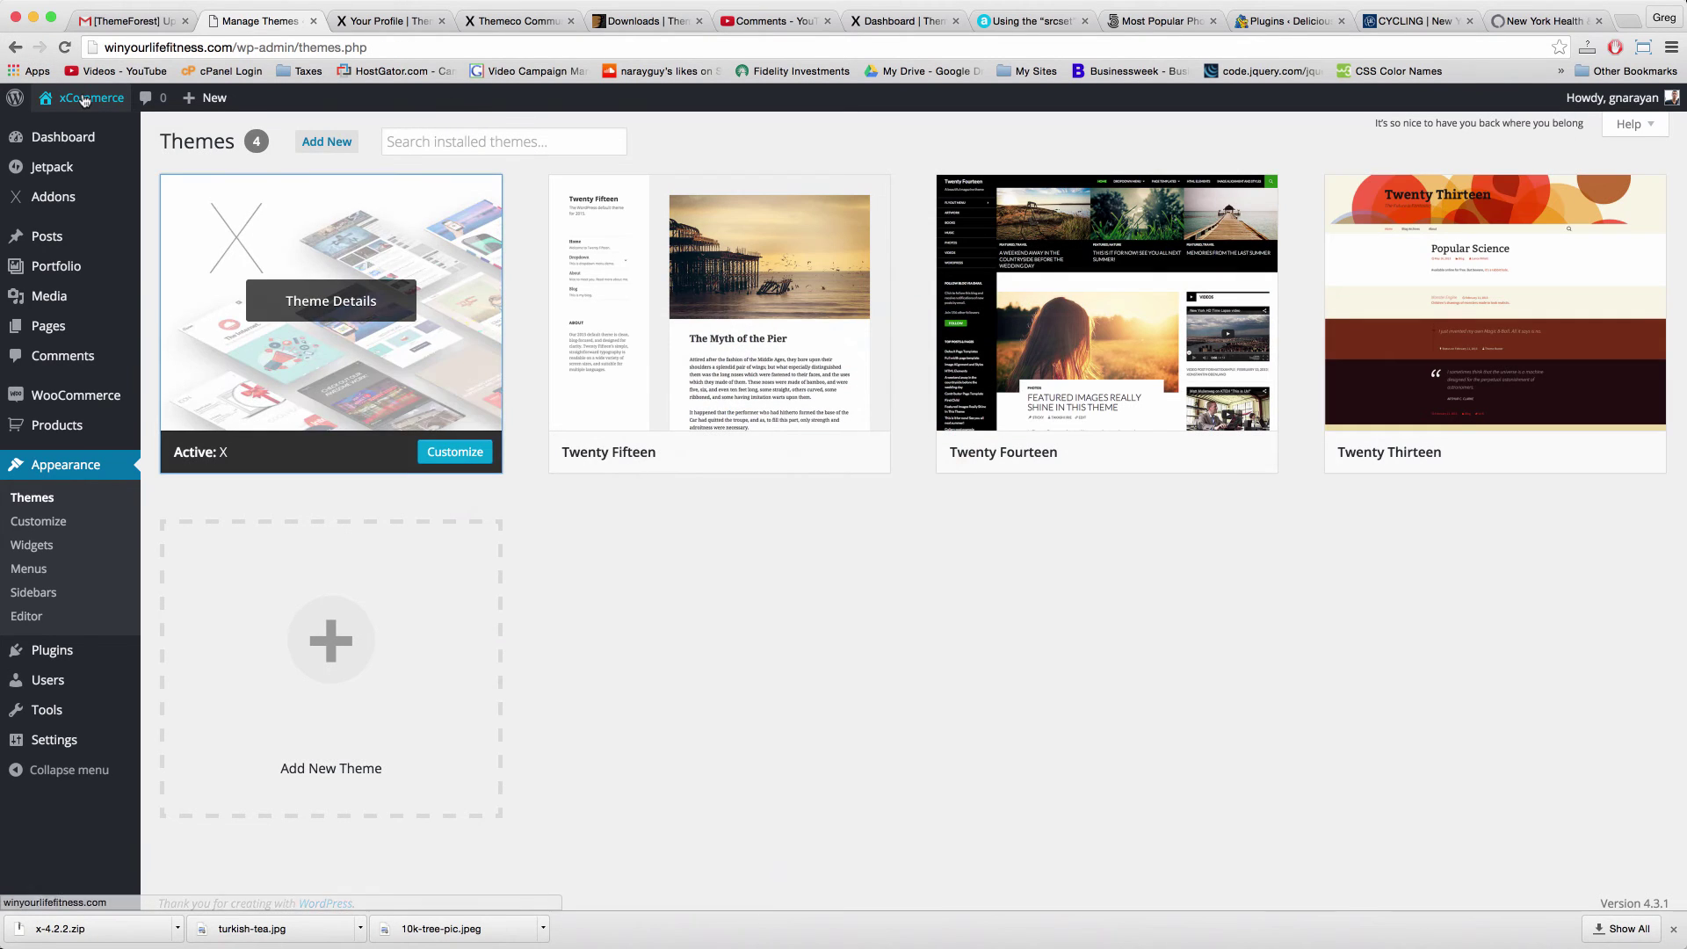
mouse_move(85, 101)
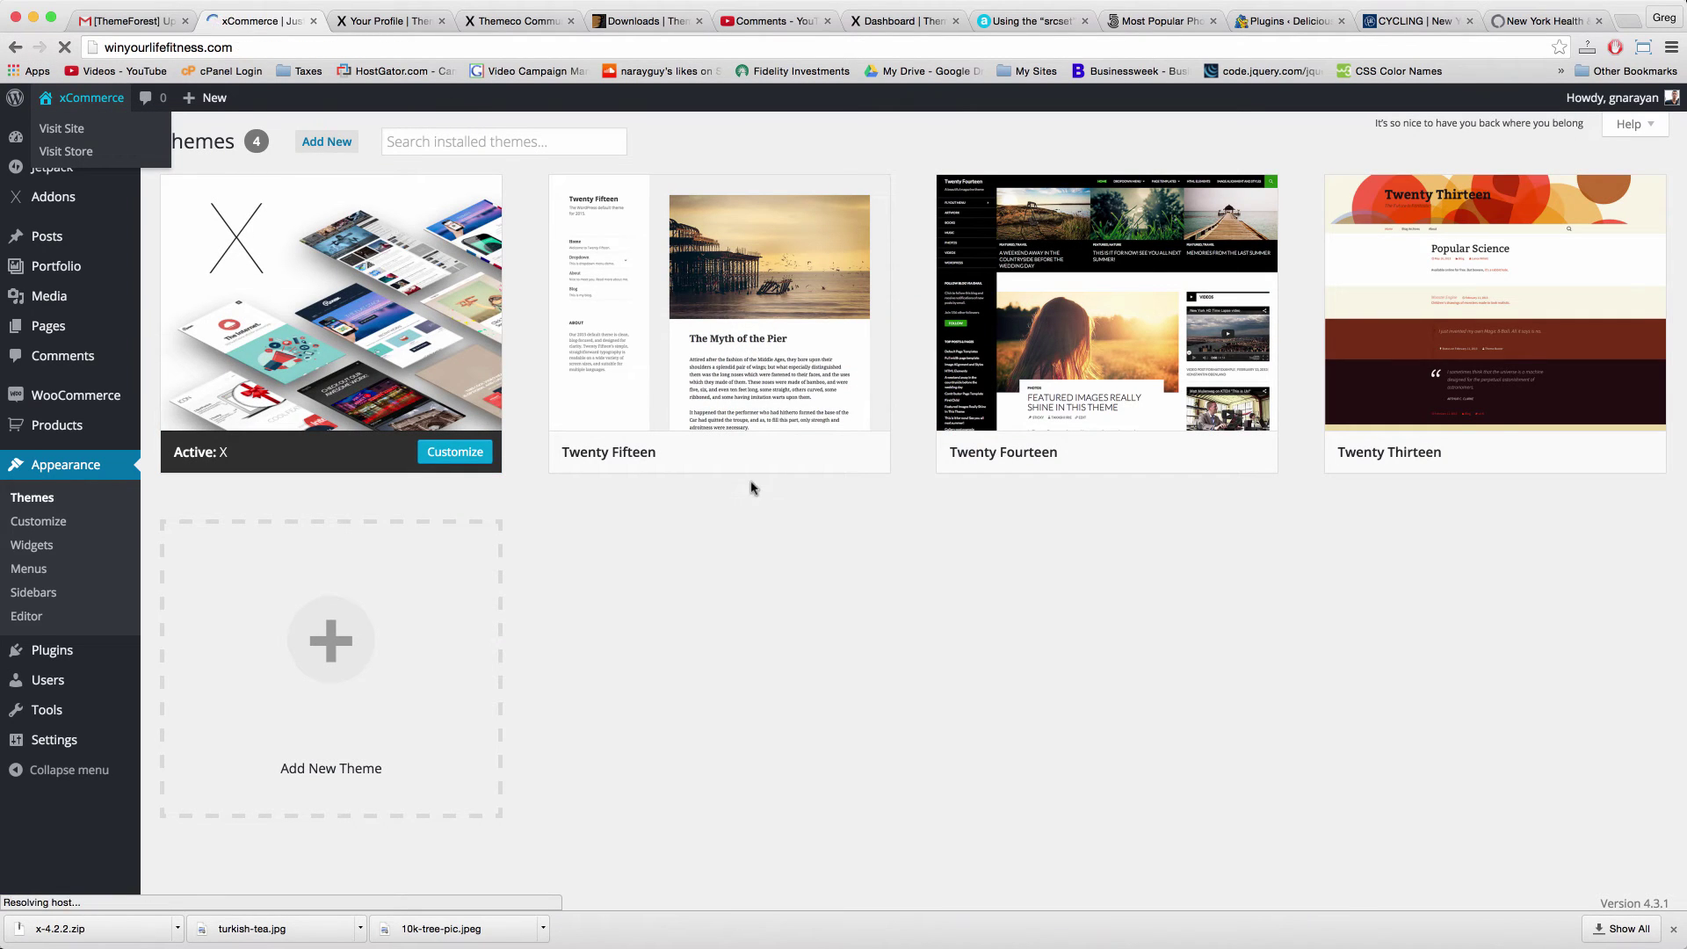
Scroll the xCommerce front page down to the footer and back up.
scroll(492, 325, "down", 5)
scroll(492, 325, "down", 20)
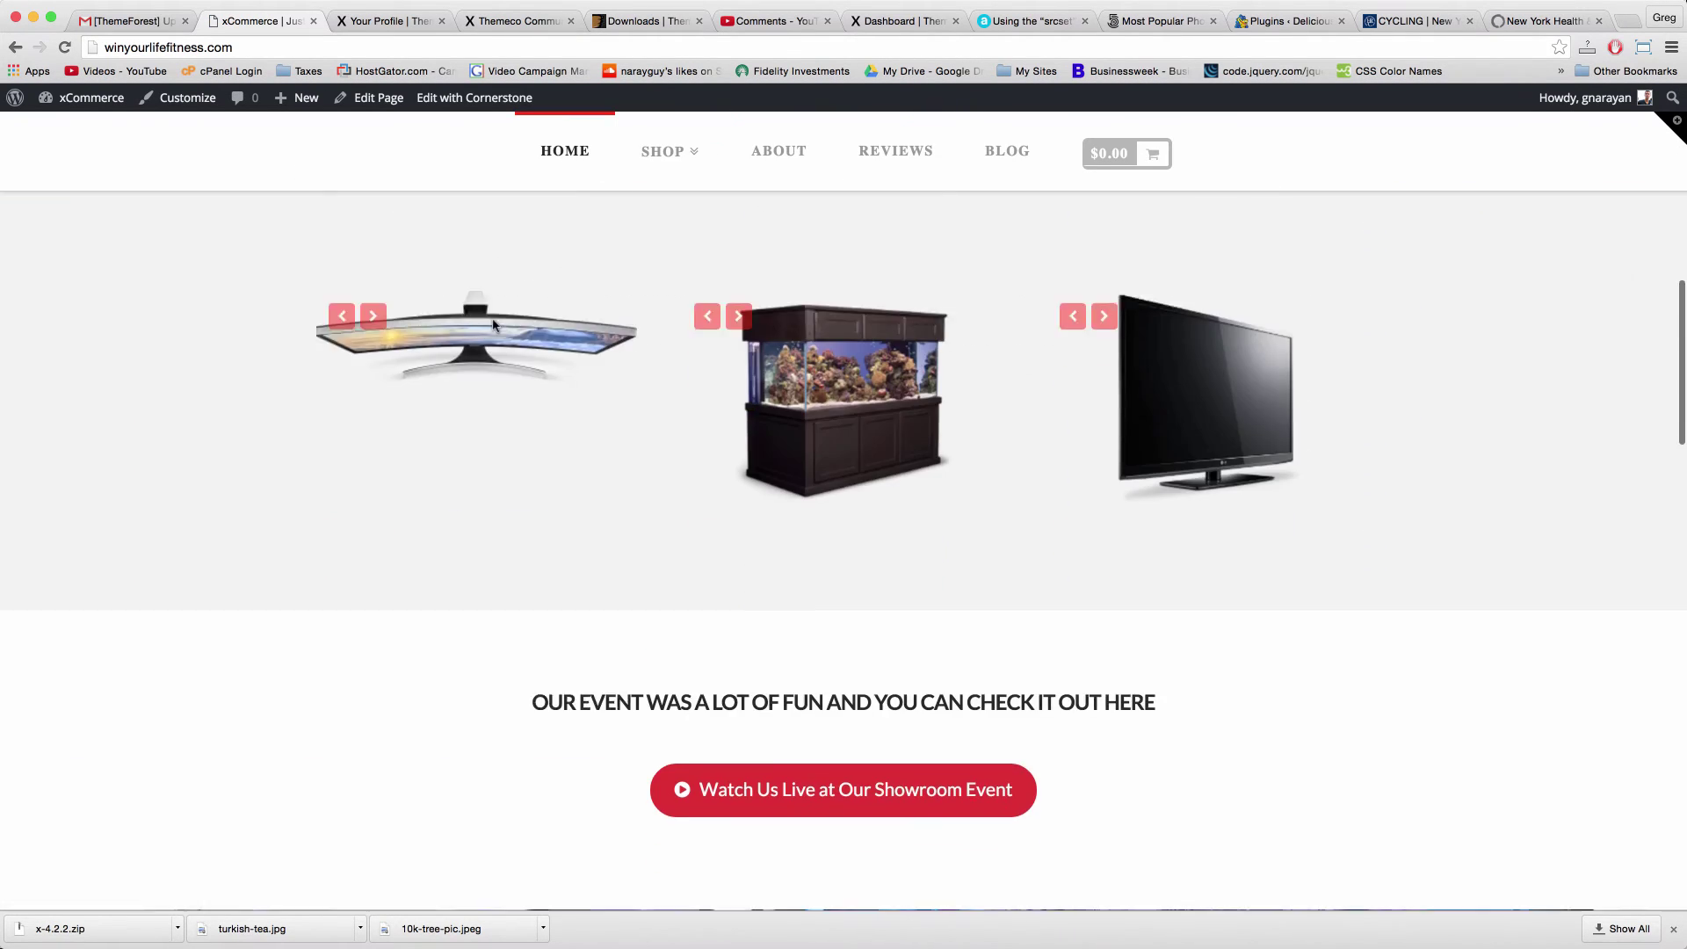
scroll(492, 325, "down", 10)
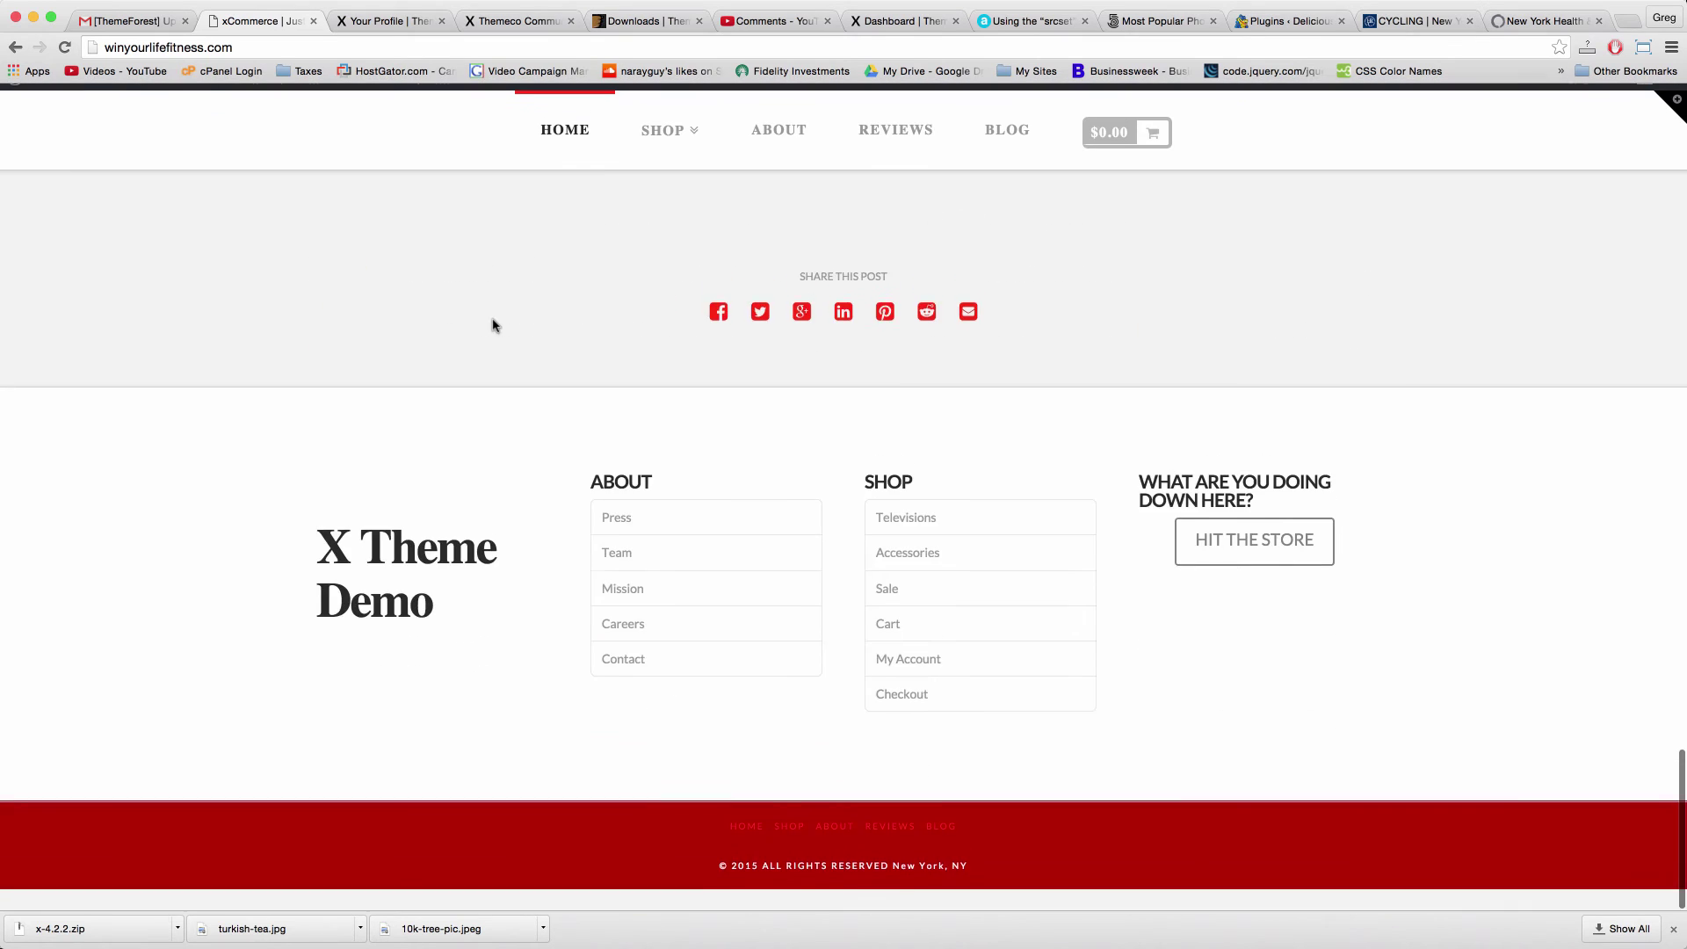
scroll(492, 325, "up", 20)
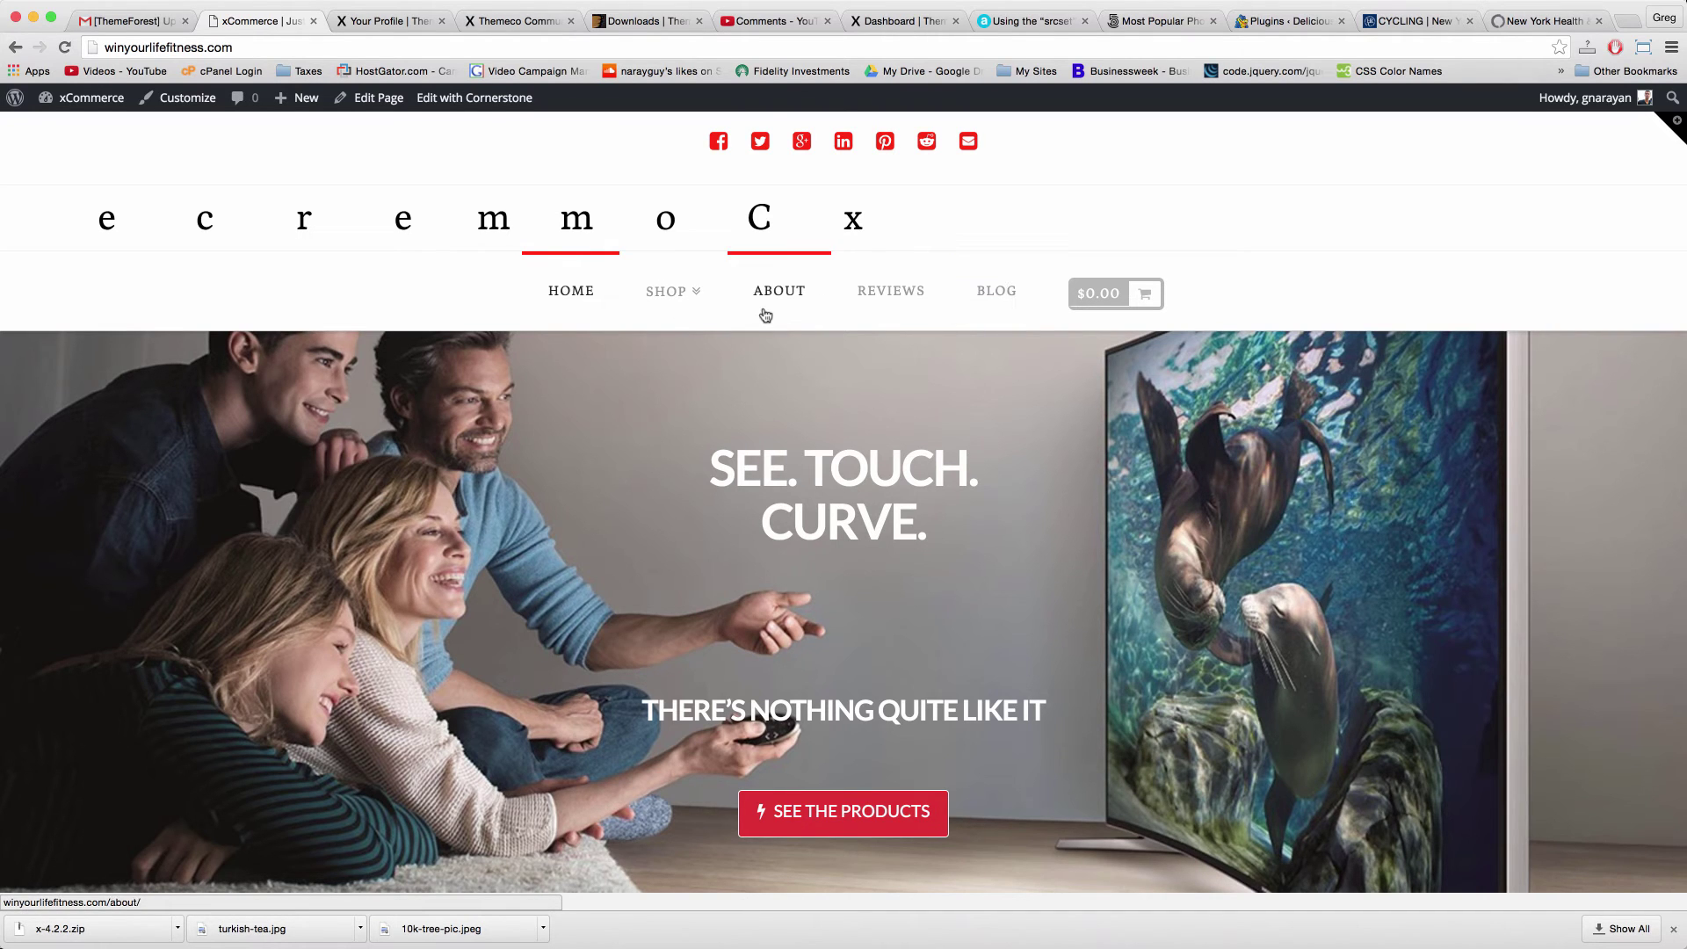
scroll(561, 331, "down", 10)
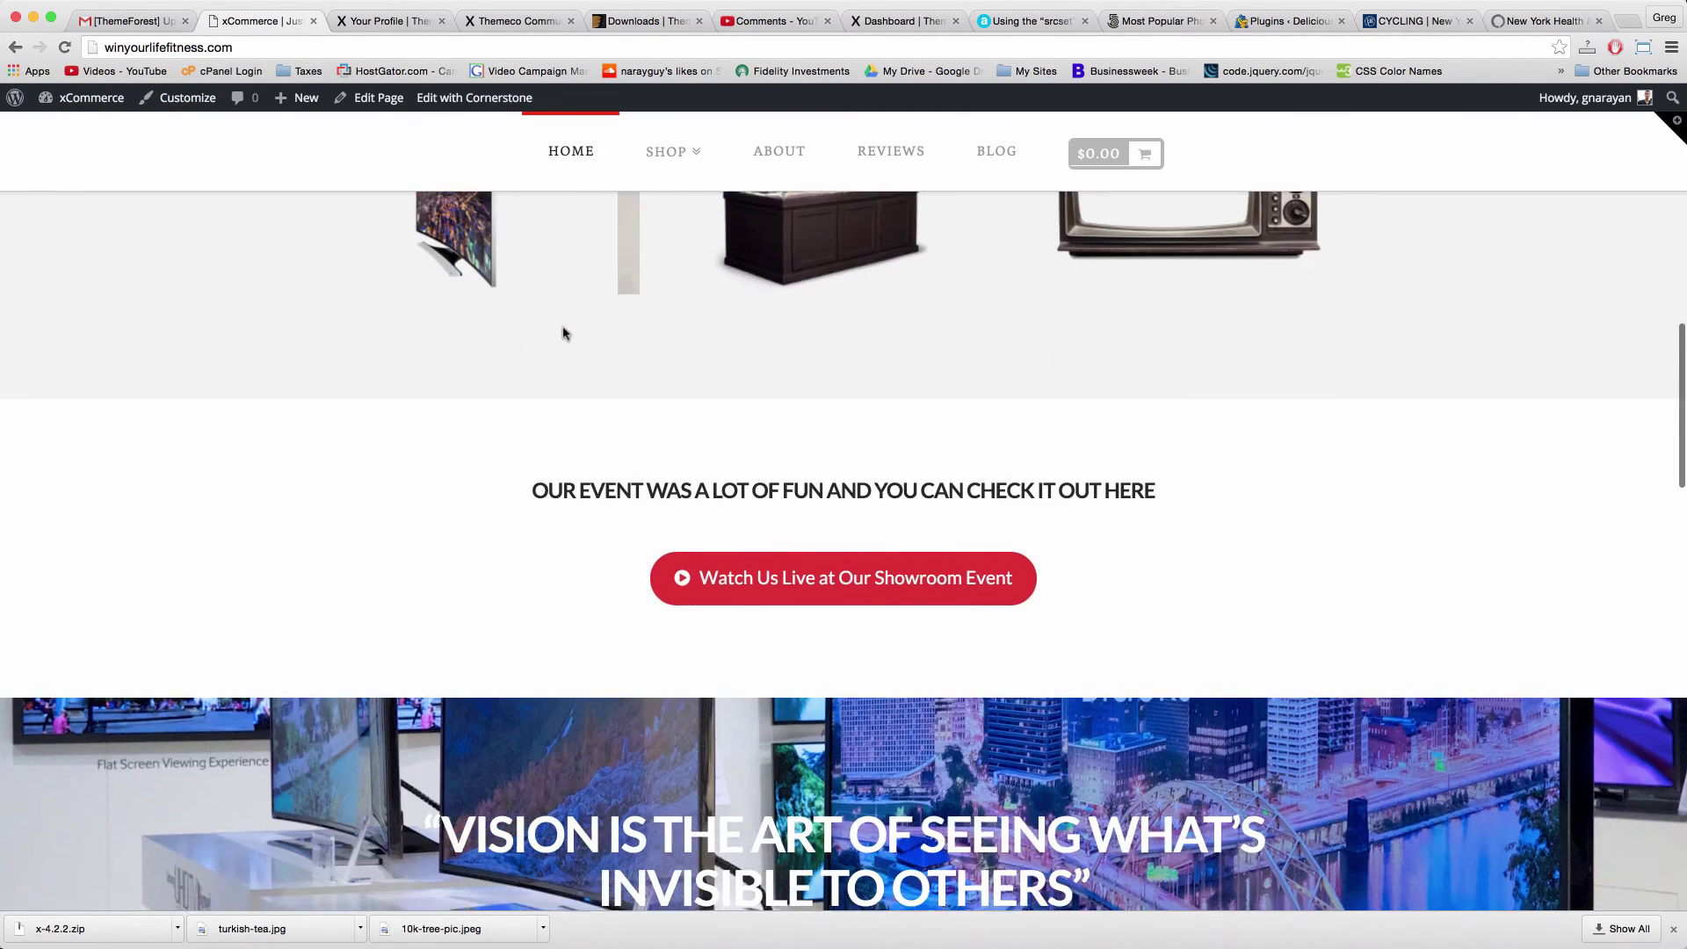
scroll(563, 329, "down", 15)
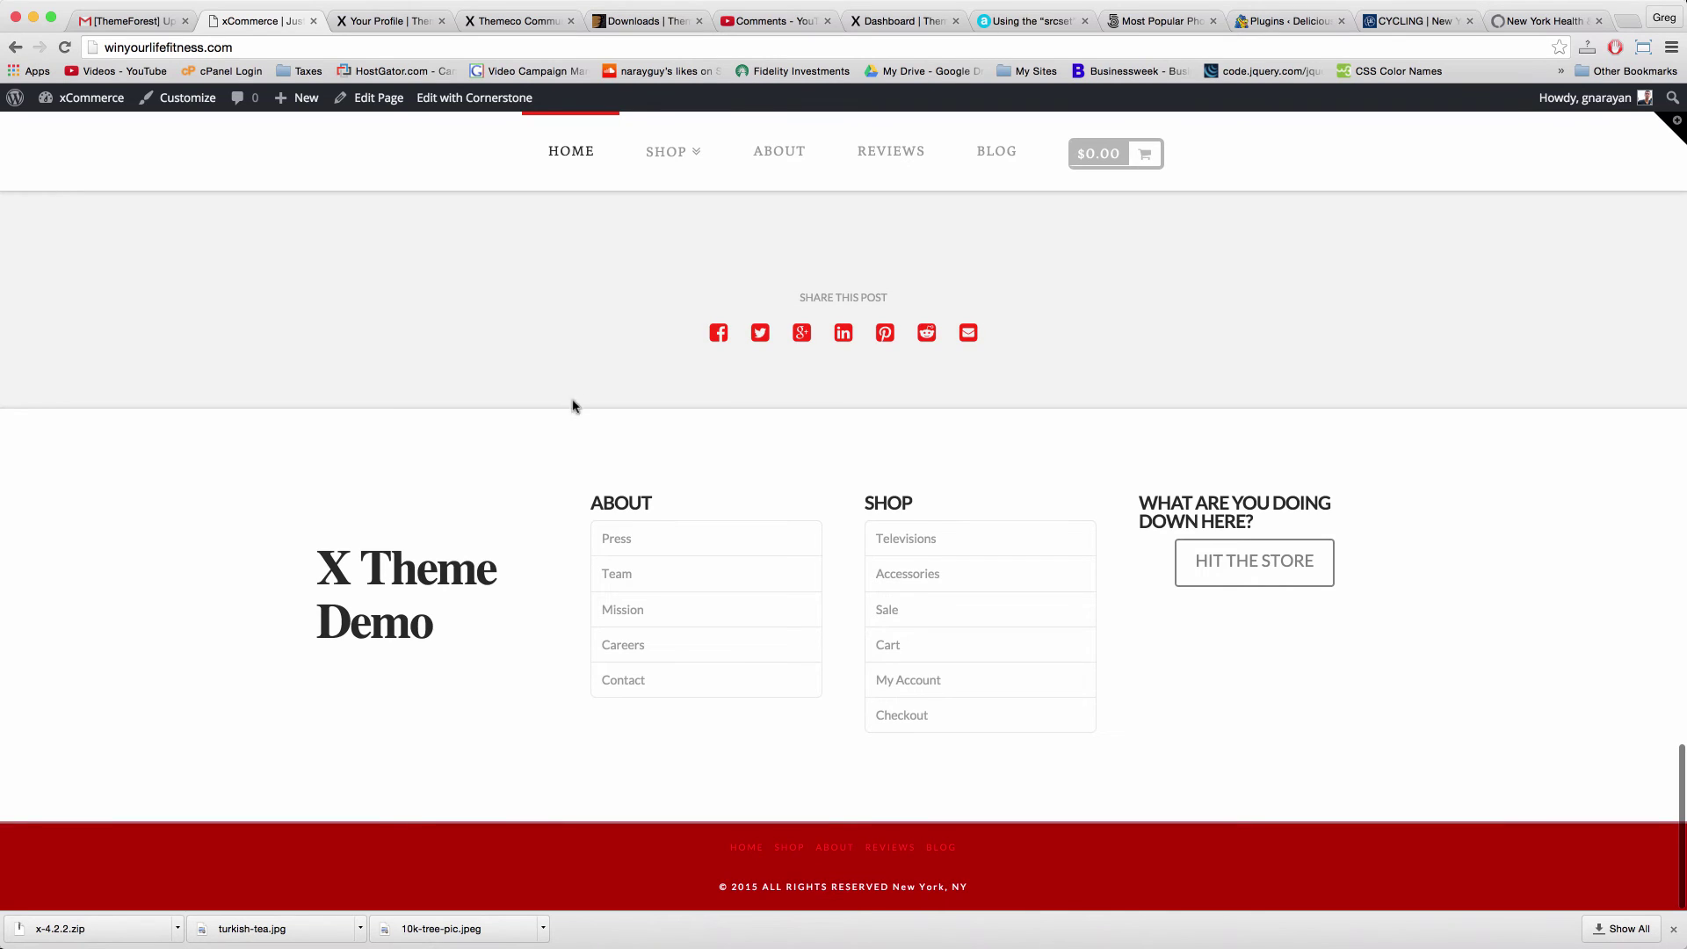
scroll(550, 809, "up", 20)
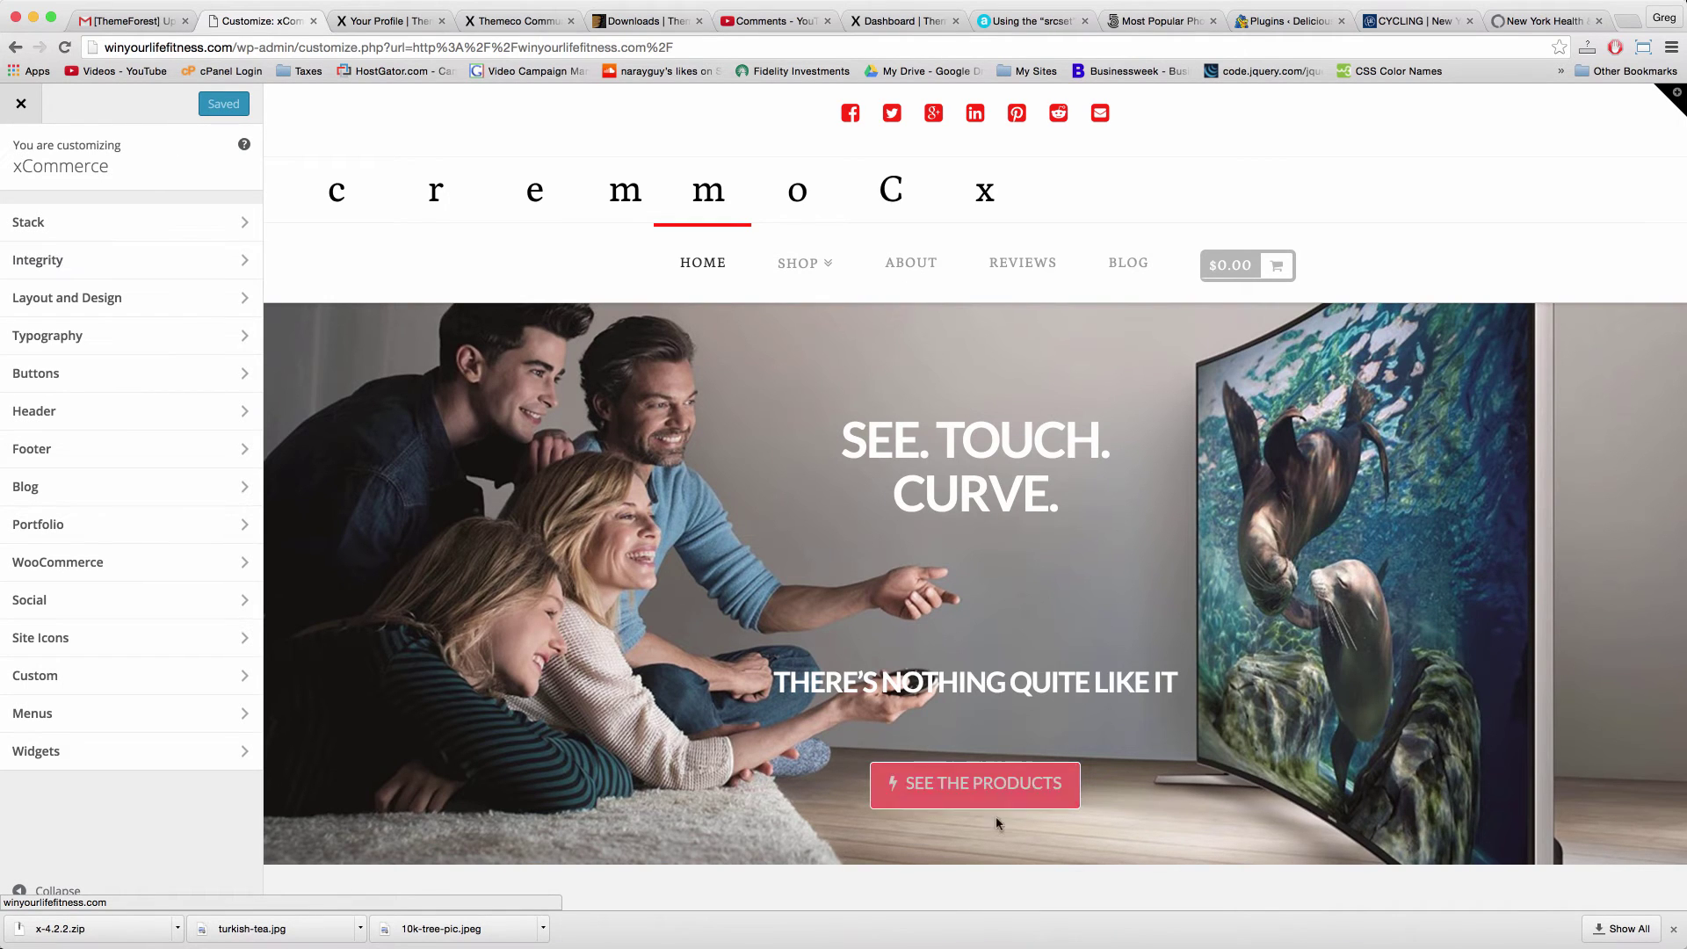
Inspect the Customizer's custom CSS box, then leave and reopen the Customizer.
left_click(942, 783)
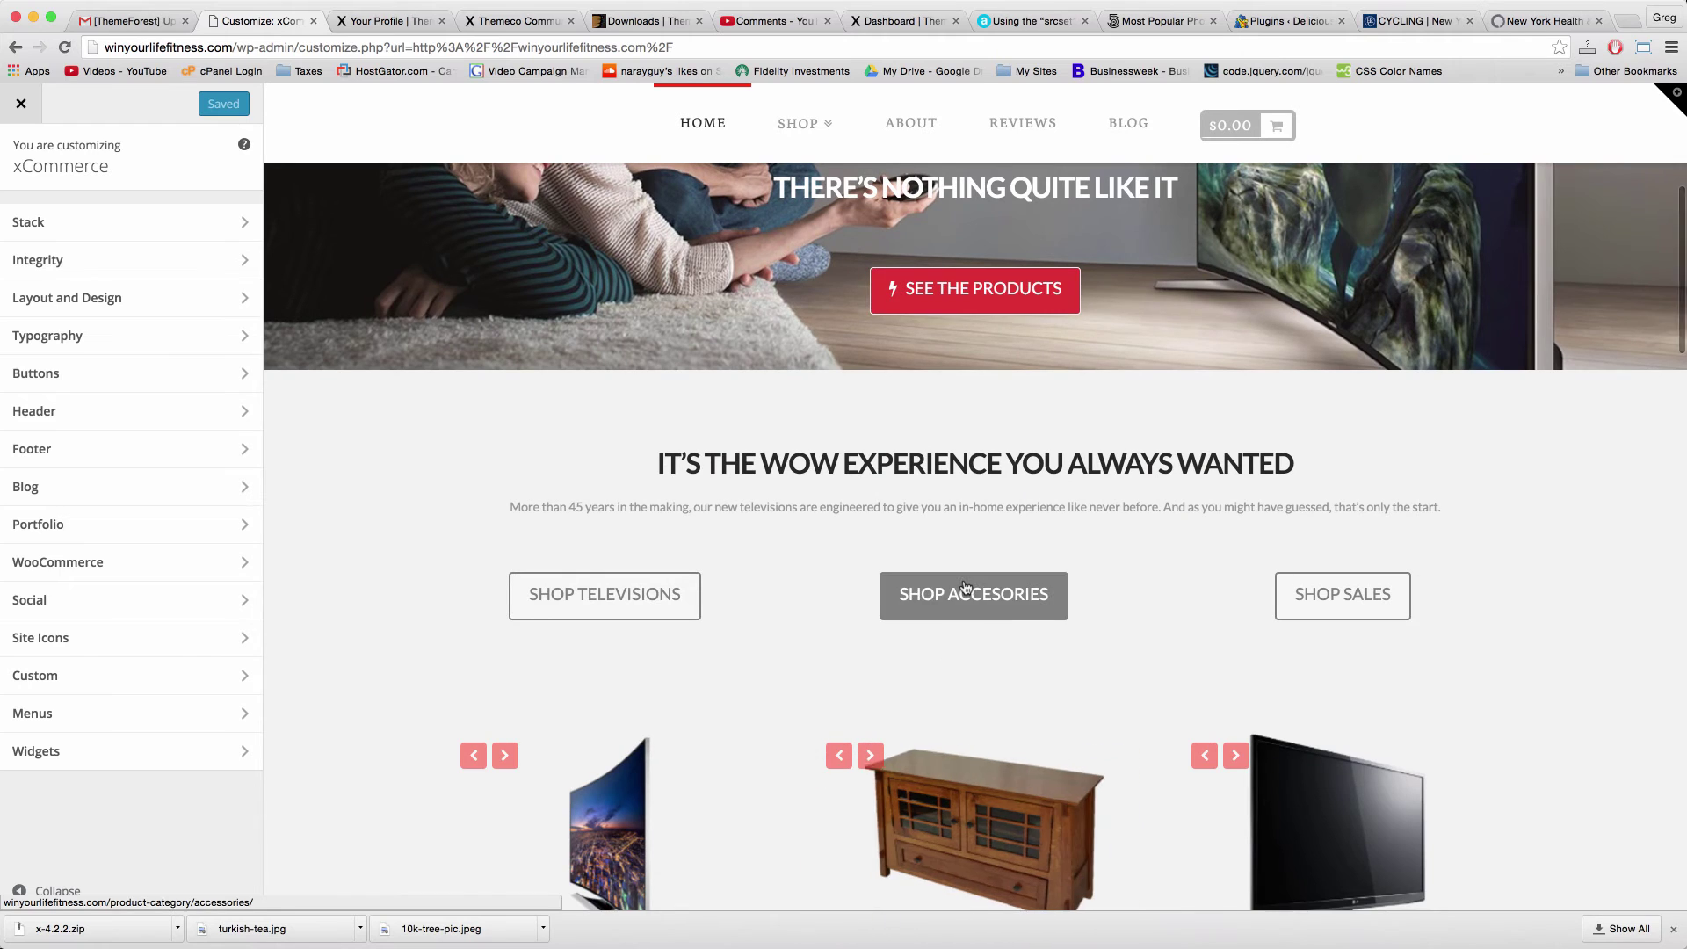
left_click(127, 680)
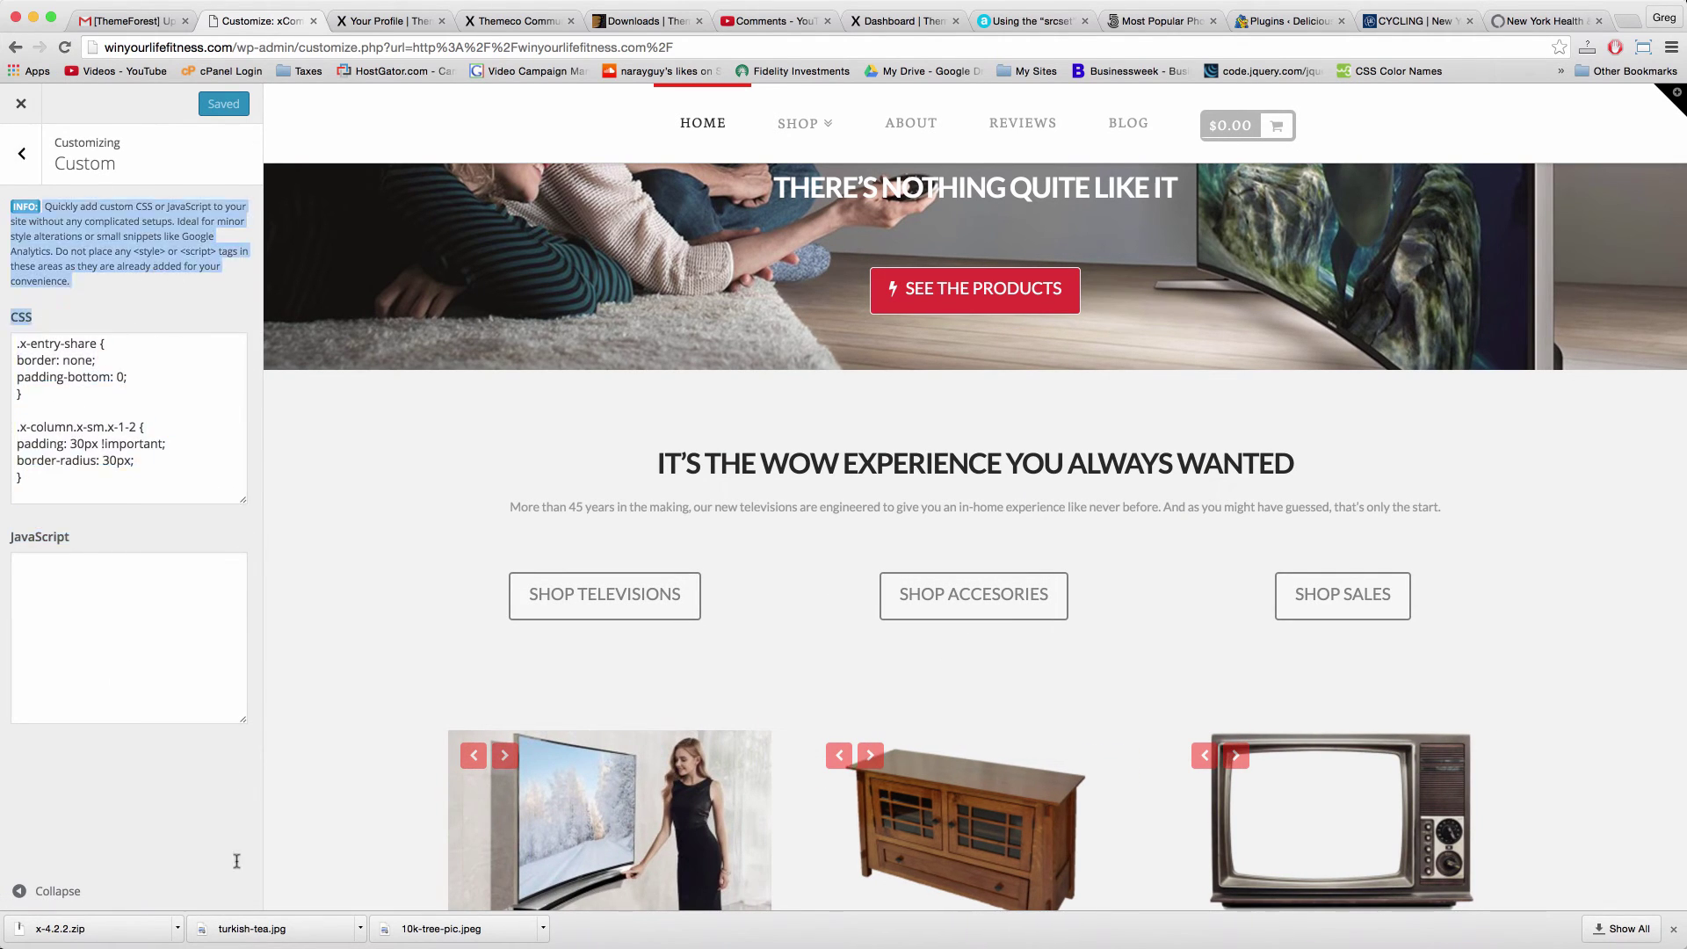
left_click(146, 410)
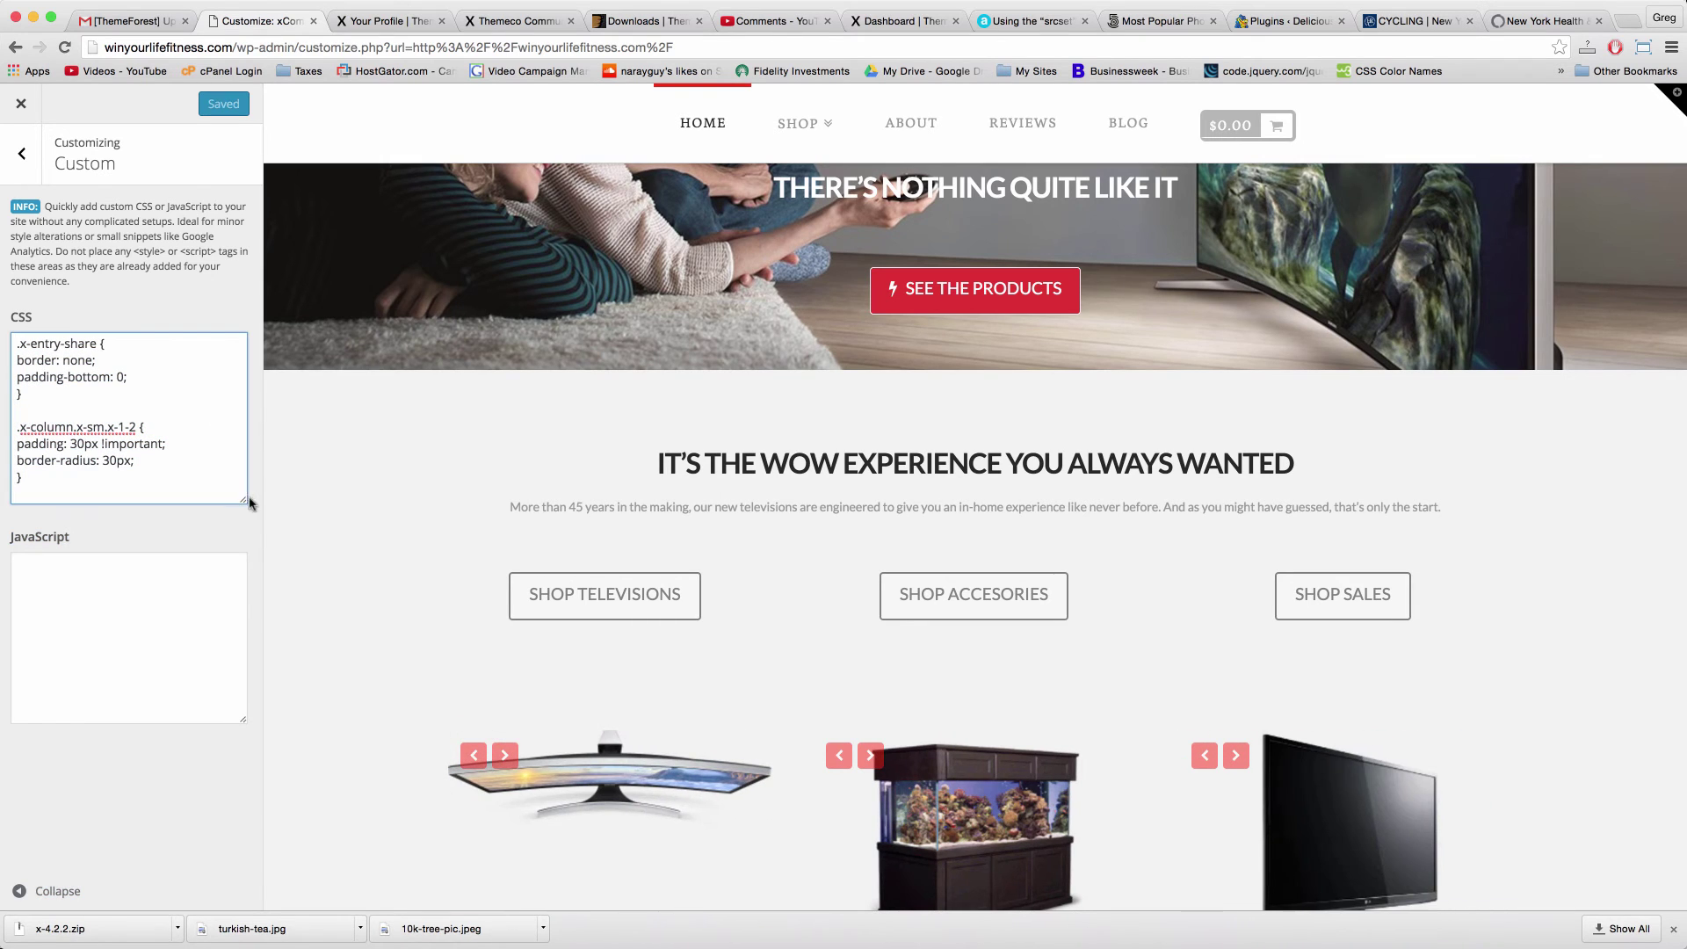
left_click_drag(244, 501, 257, 878)
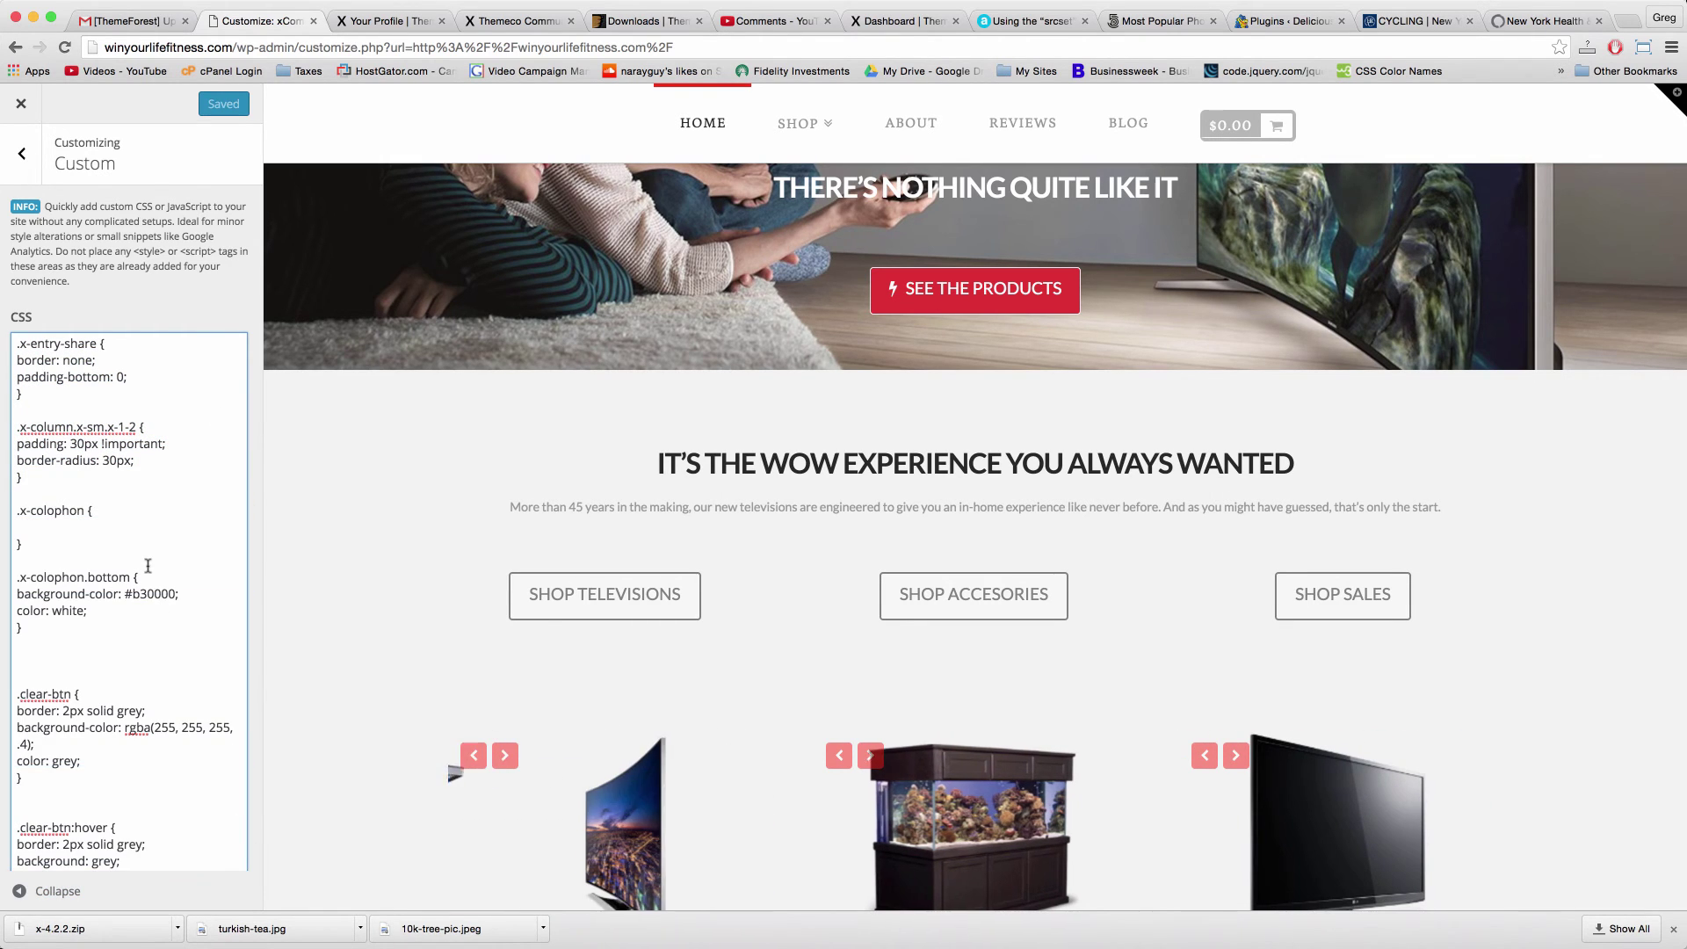
left_click(21, 104)
mouse_move(98, 533)
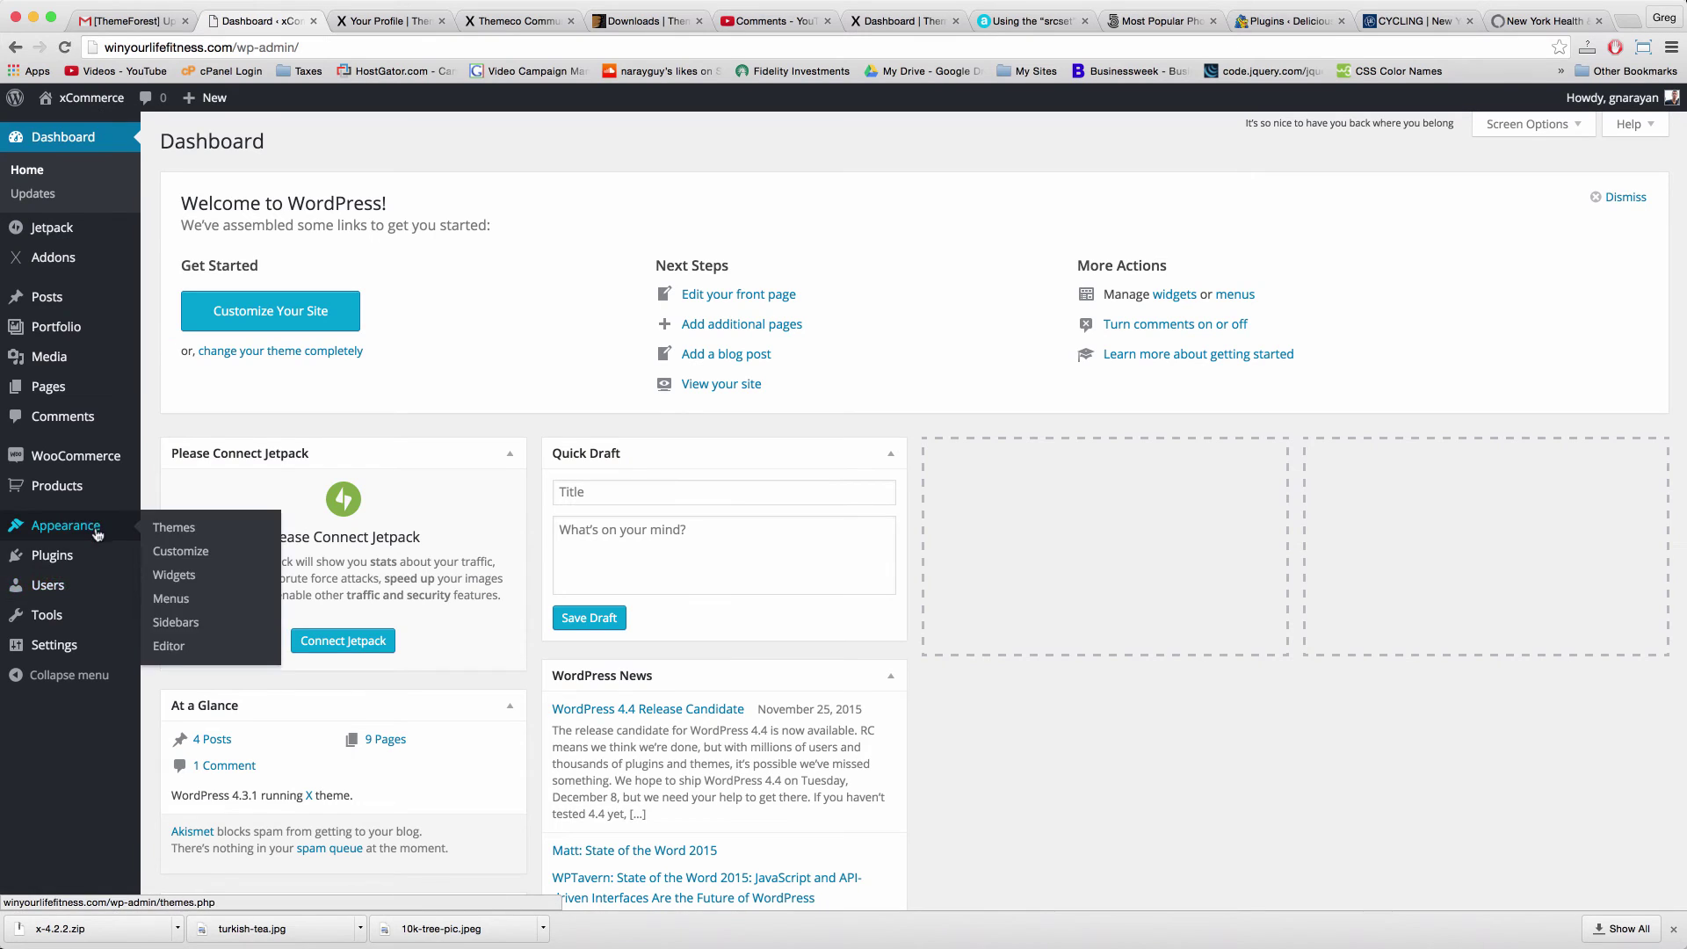
left_click(168, 551)
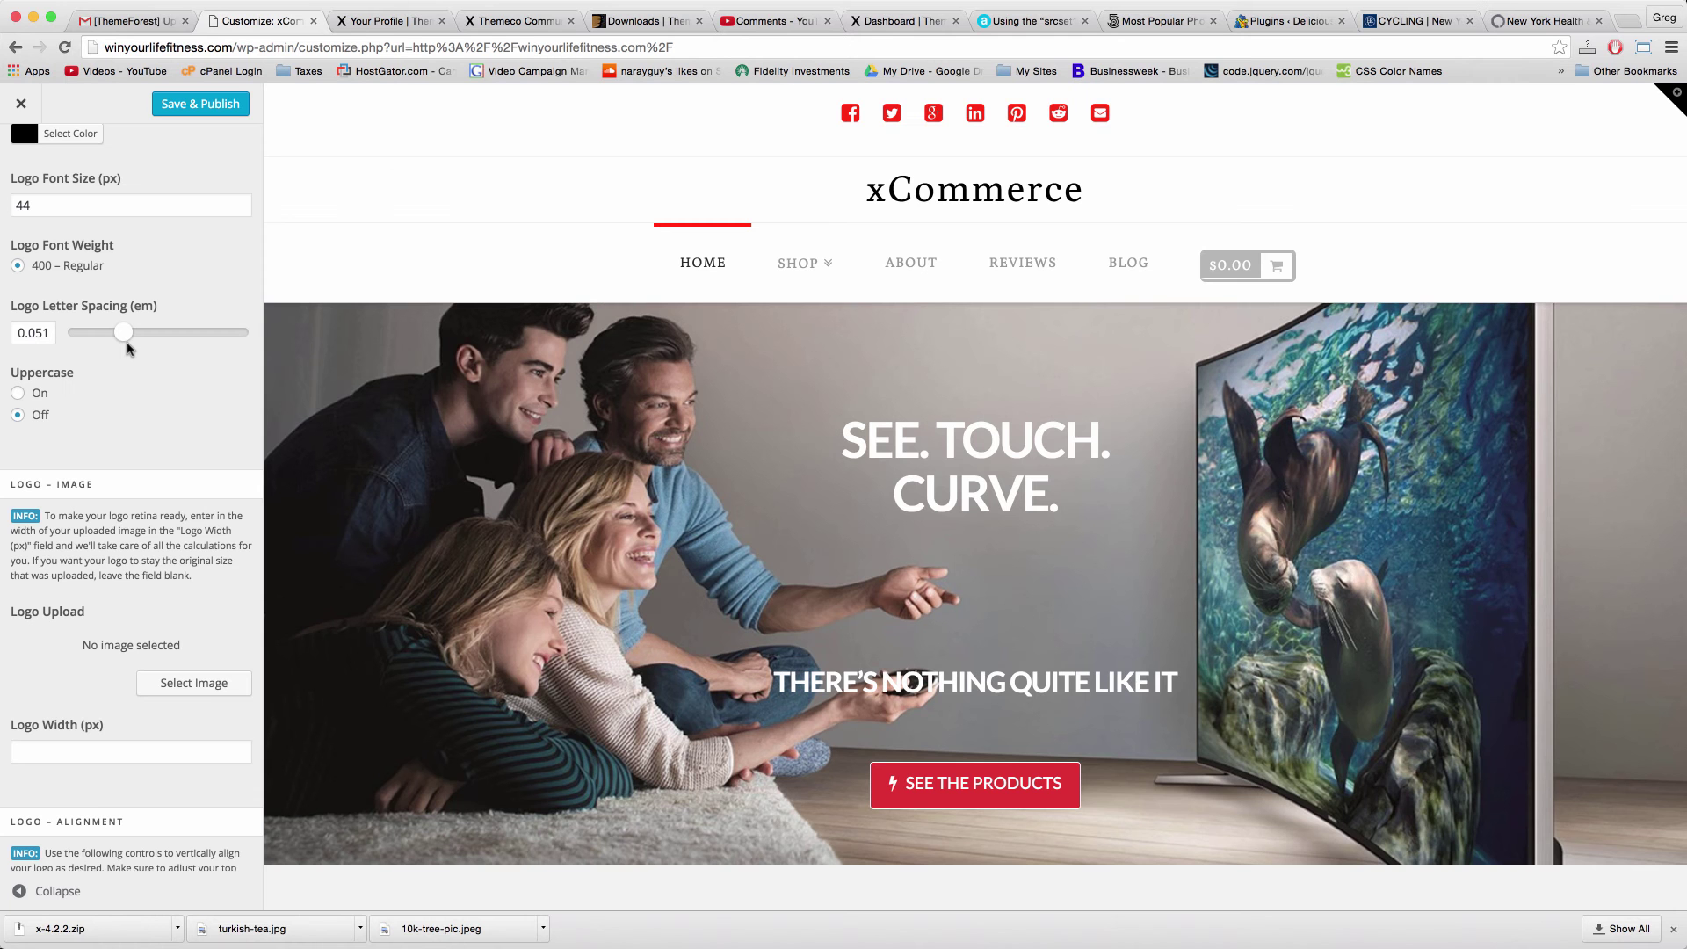
Set the Header logo letter spacing to 0.029 em and Save & Publish it.
left_click_drag(125, 348, 134, 348)
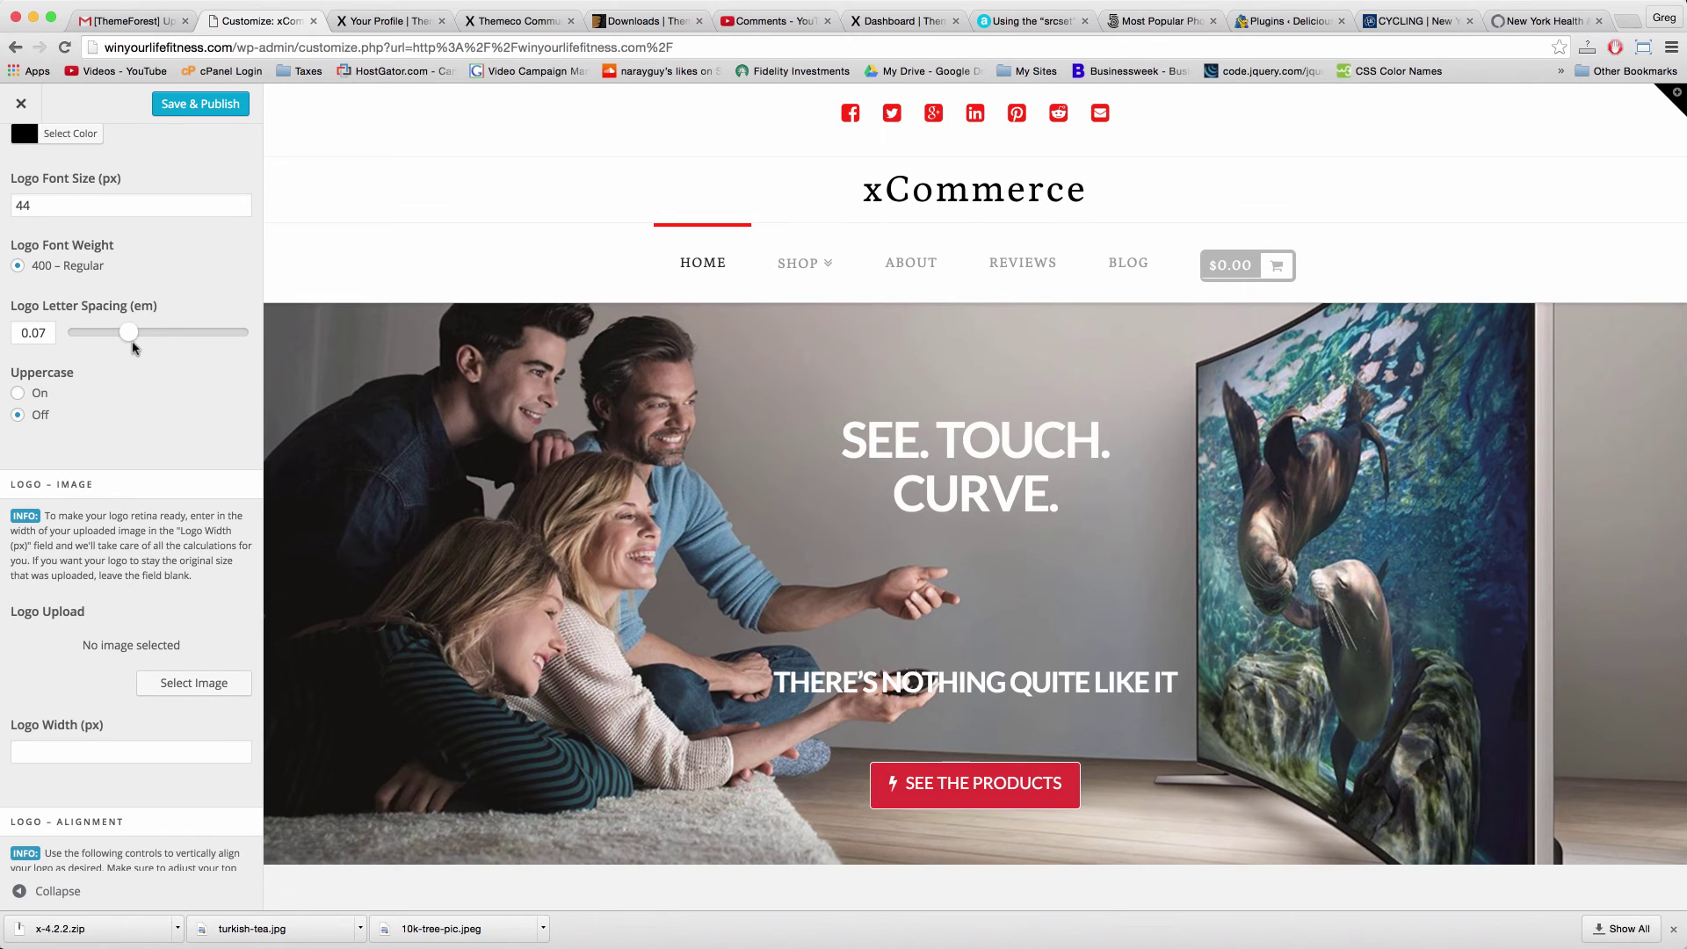
mouse_move(133, 348)
left_mouse_down()
mouse_move(149, 347)
mouse_move(123, 344)
left_mouse_up()
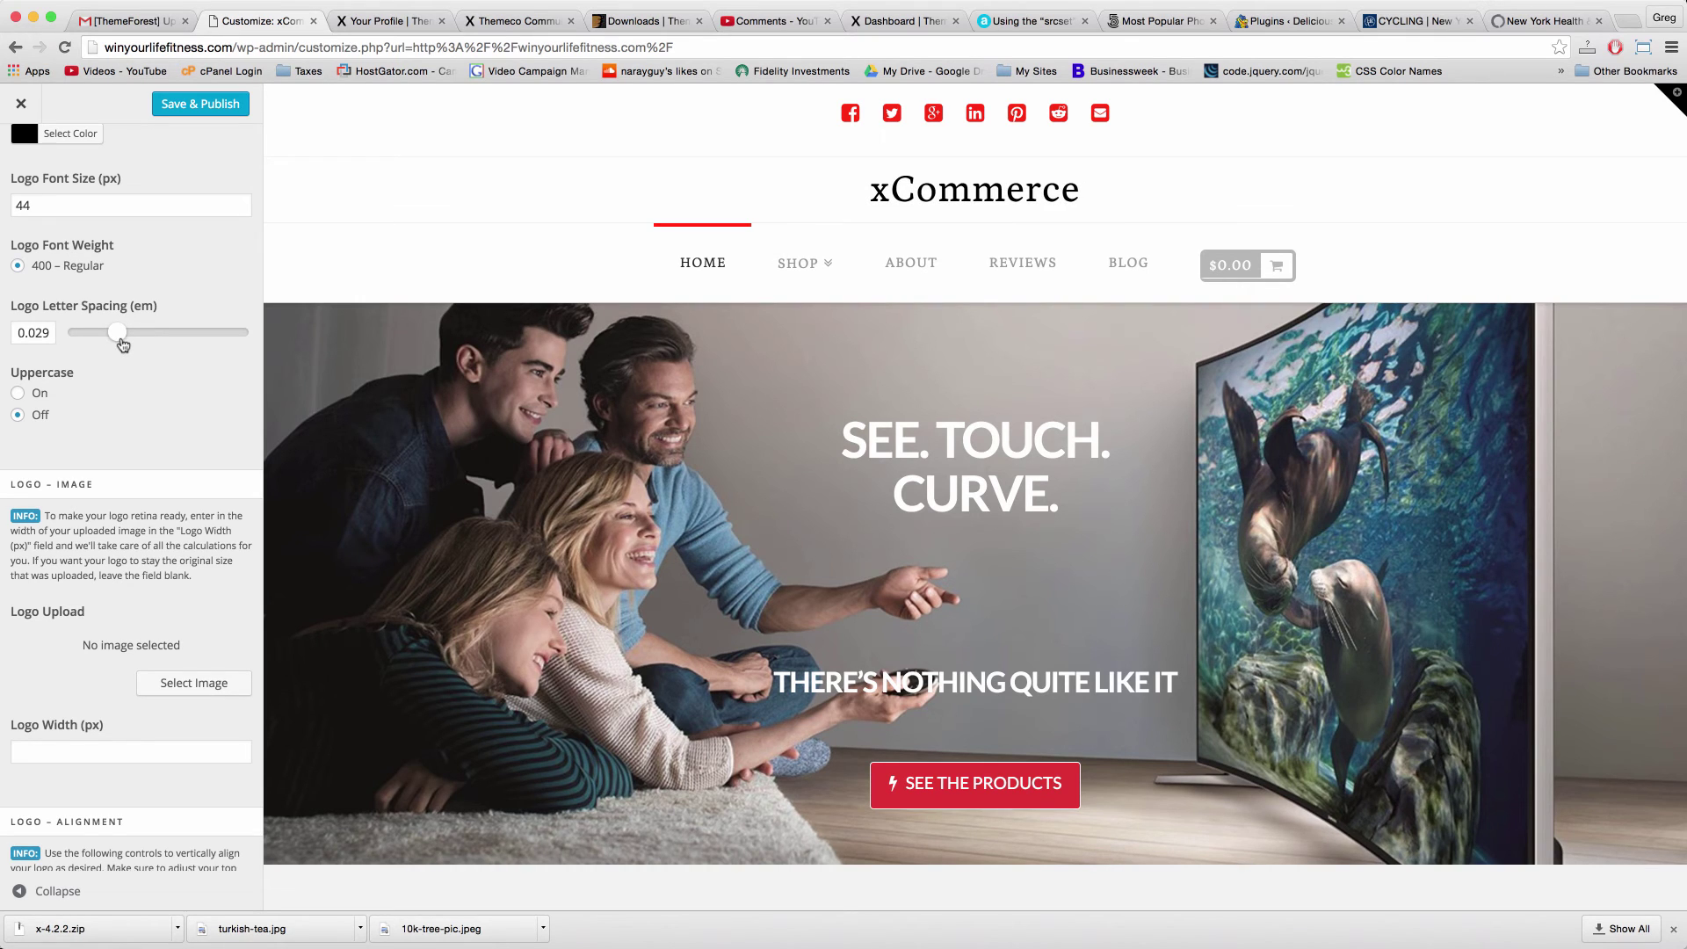
left_click(220, 110)
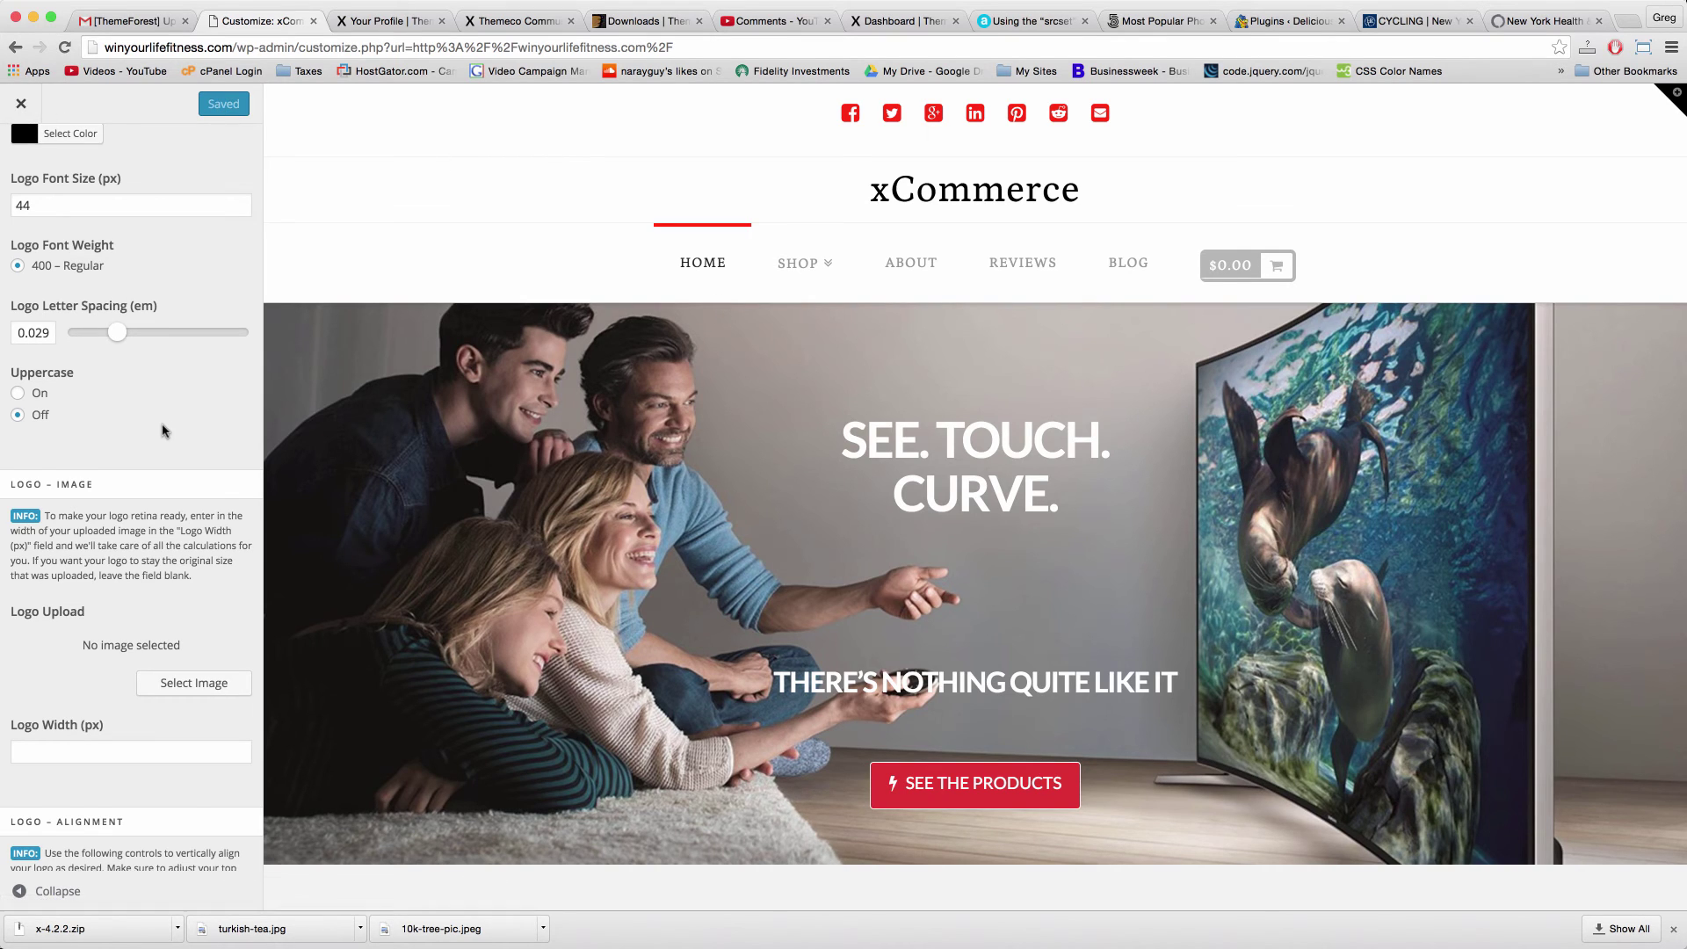
scroll(163, 430, "up", 2)
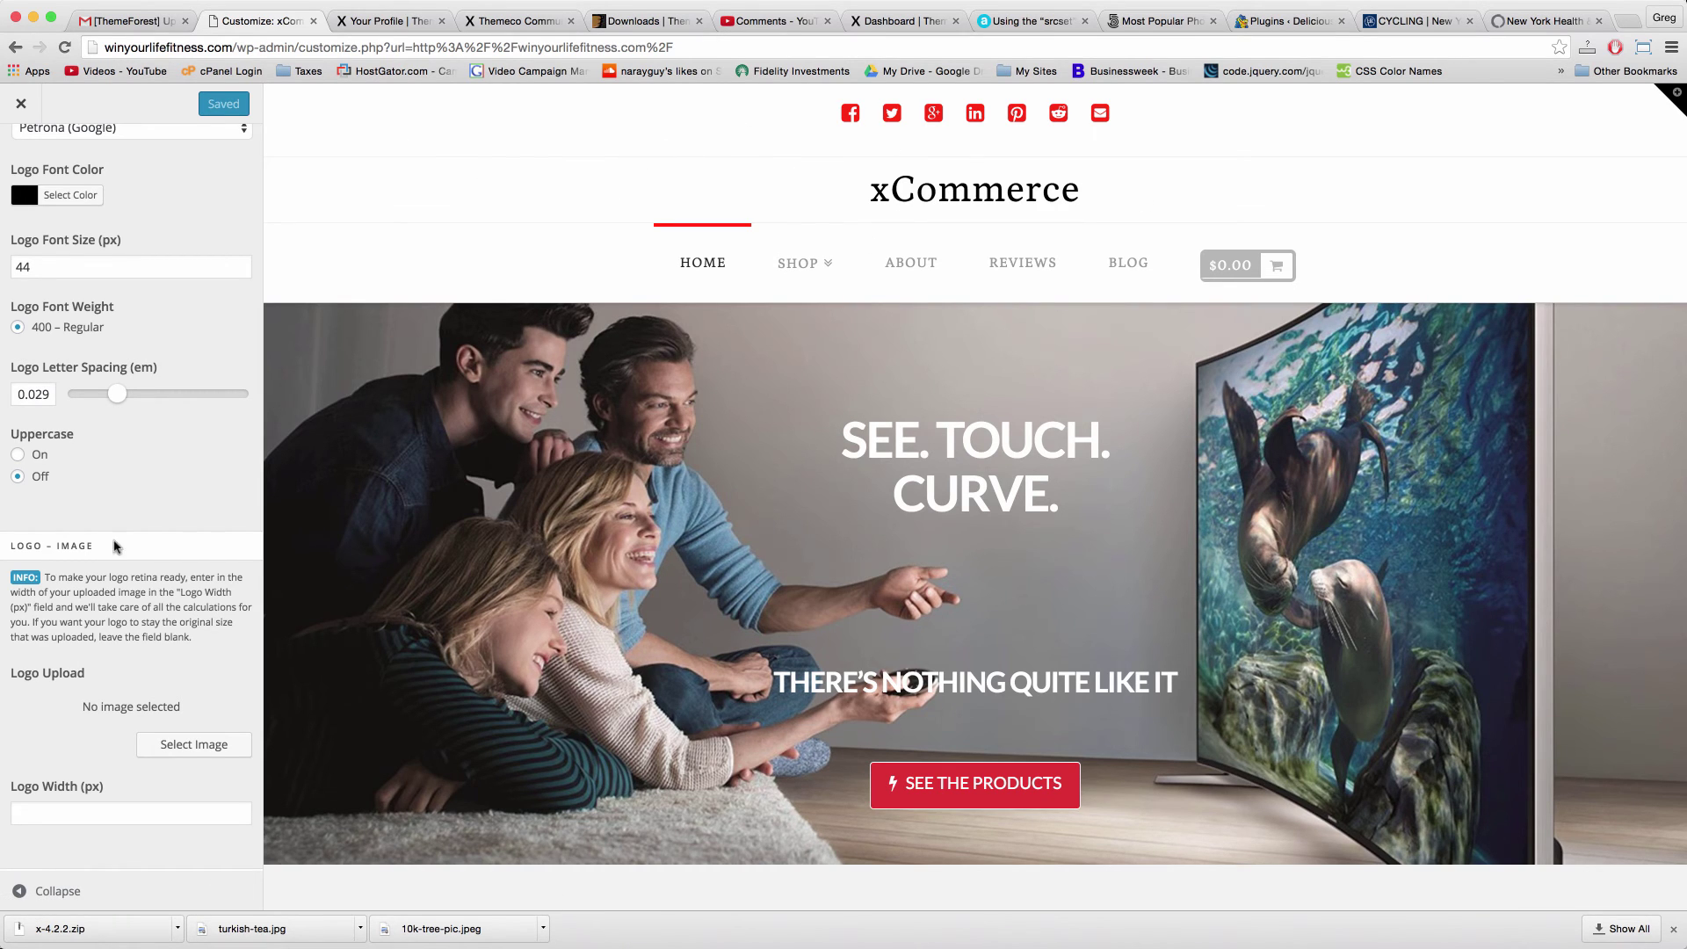
scroll(246, 612, "up", 10)
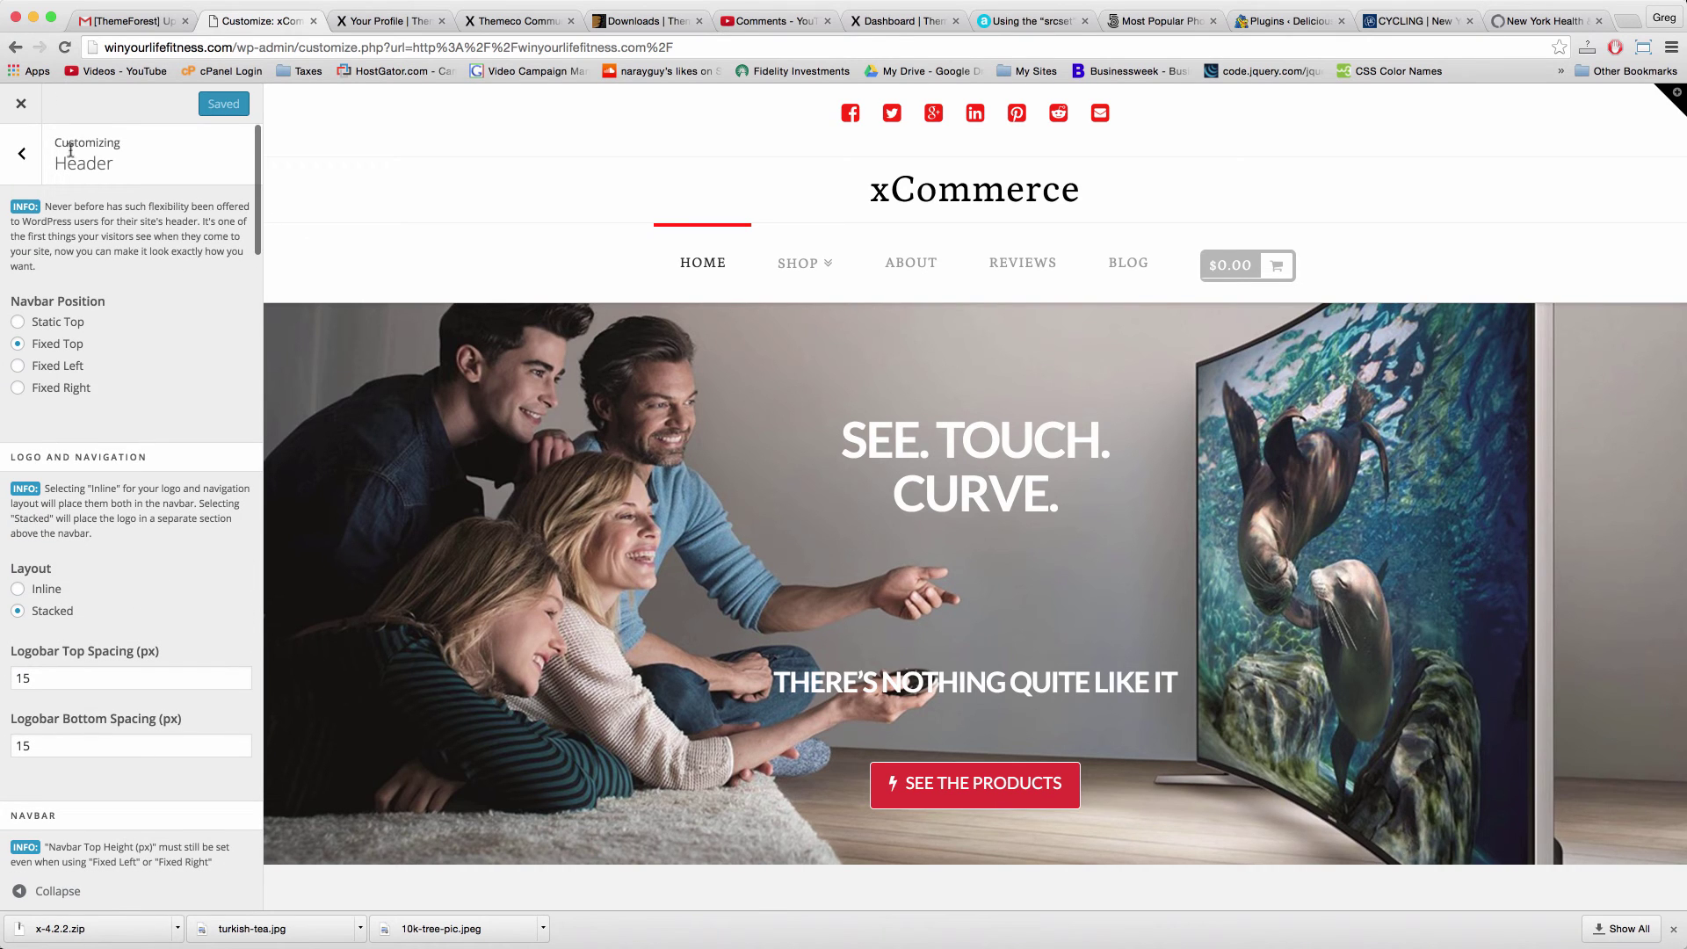
left_click(29, 155)
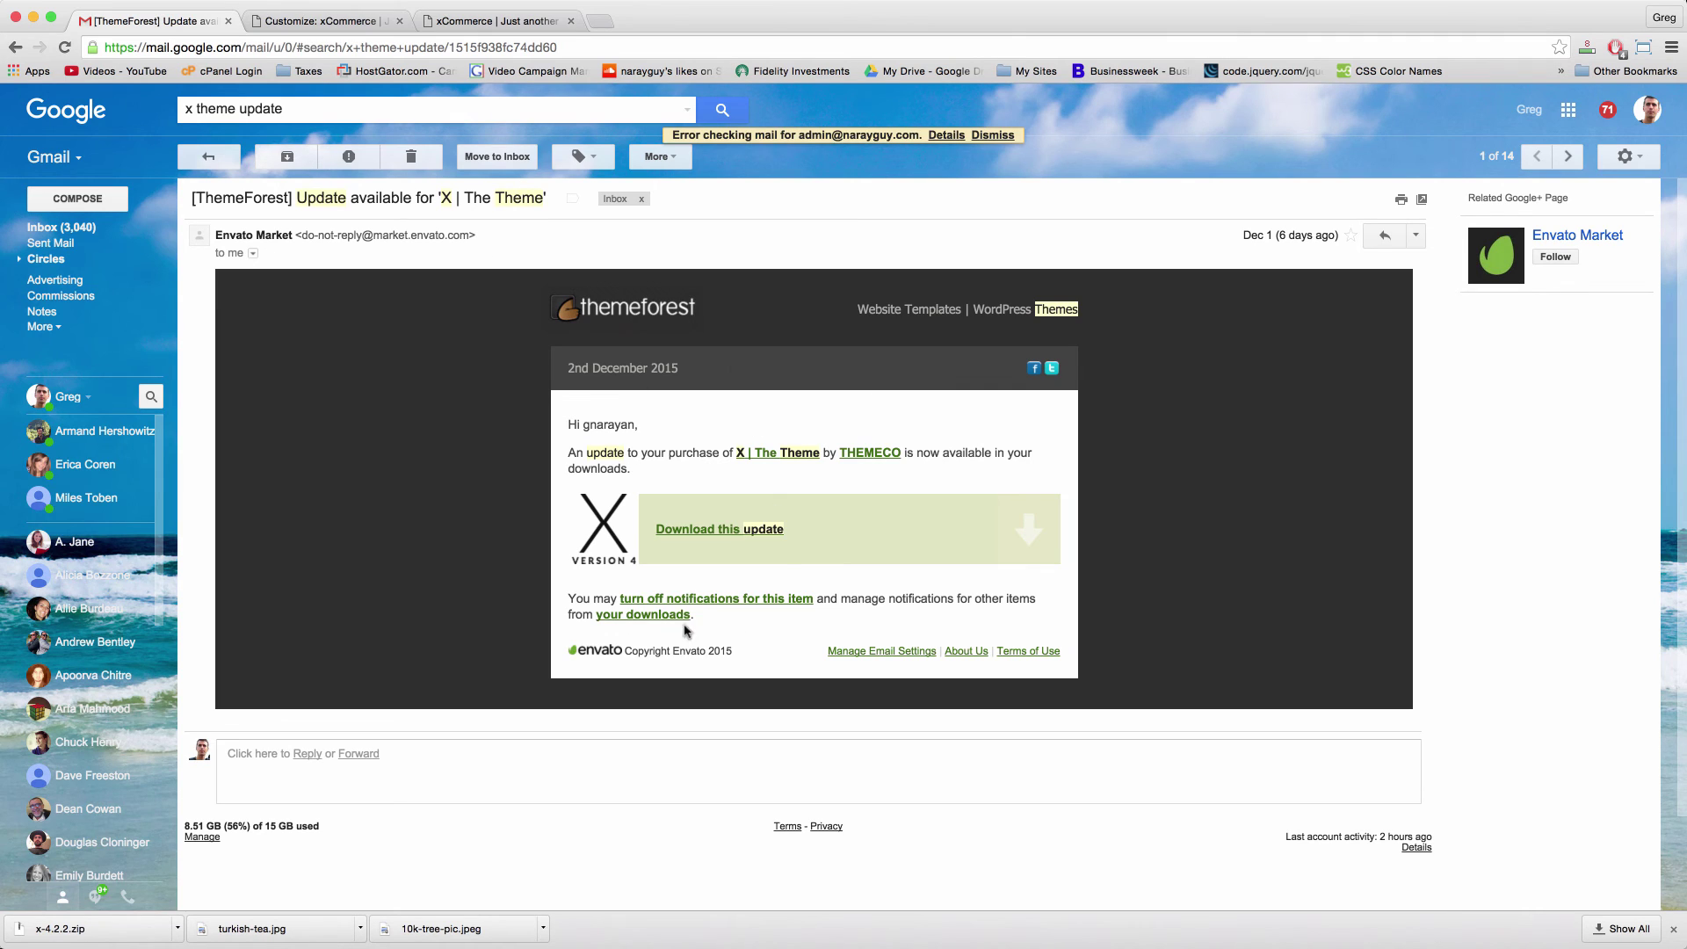
Return from the ThemeForest X theme update email to the Gmail inbox.
left_click(98, 228)
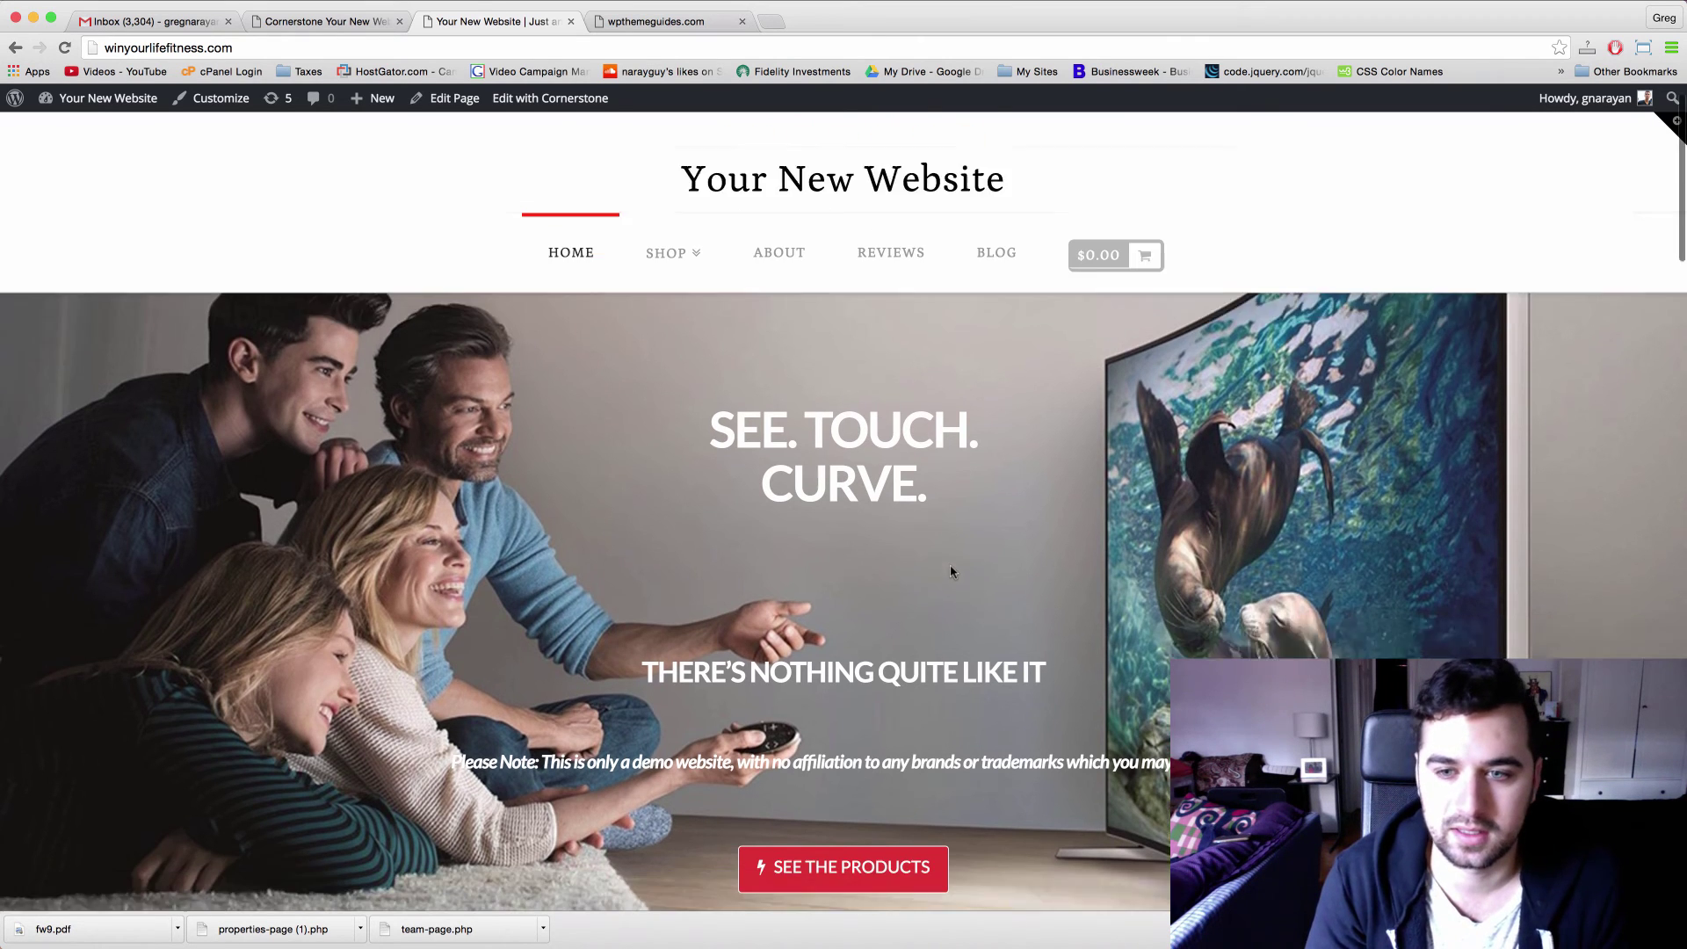
Scroll the homepage, jump to the products, play and close the showroom video, and view the footer.
scroll(951, 564, "down", 5)
left_click(858, 422)
scroll(876, 563, "down", 5)
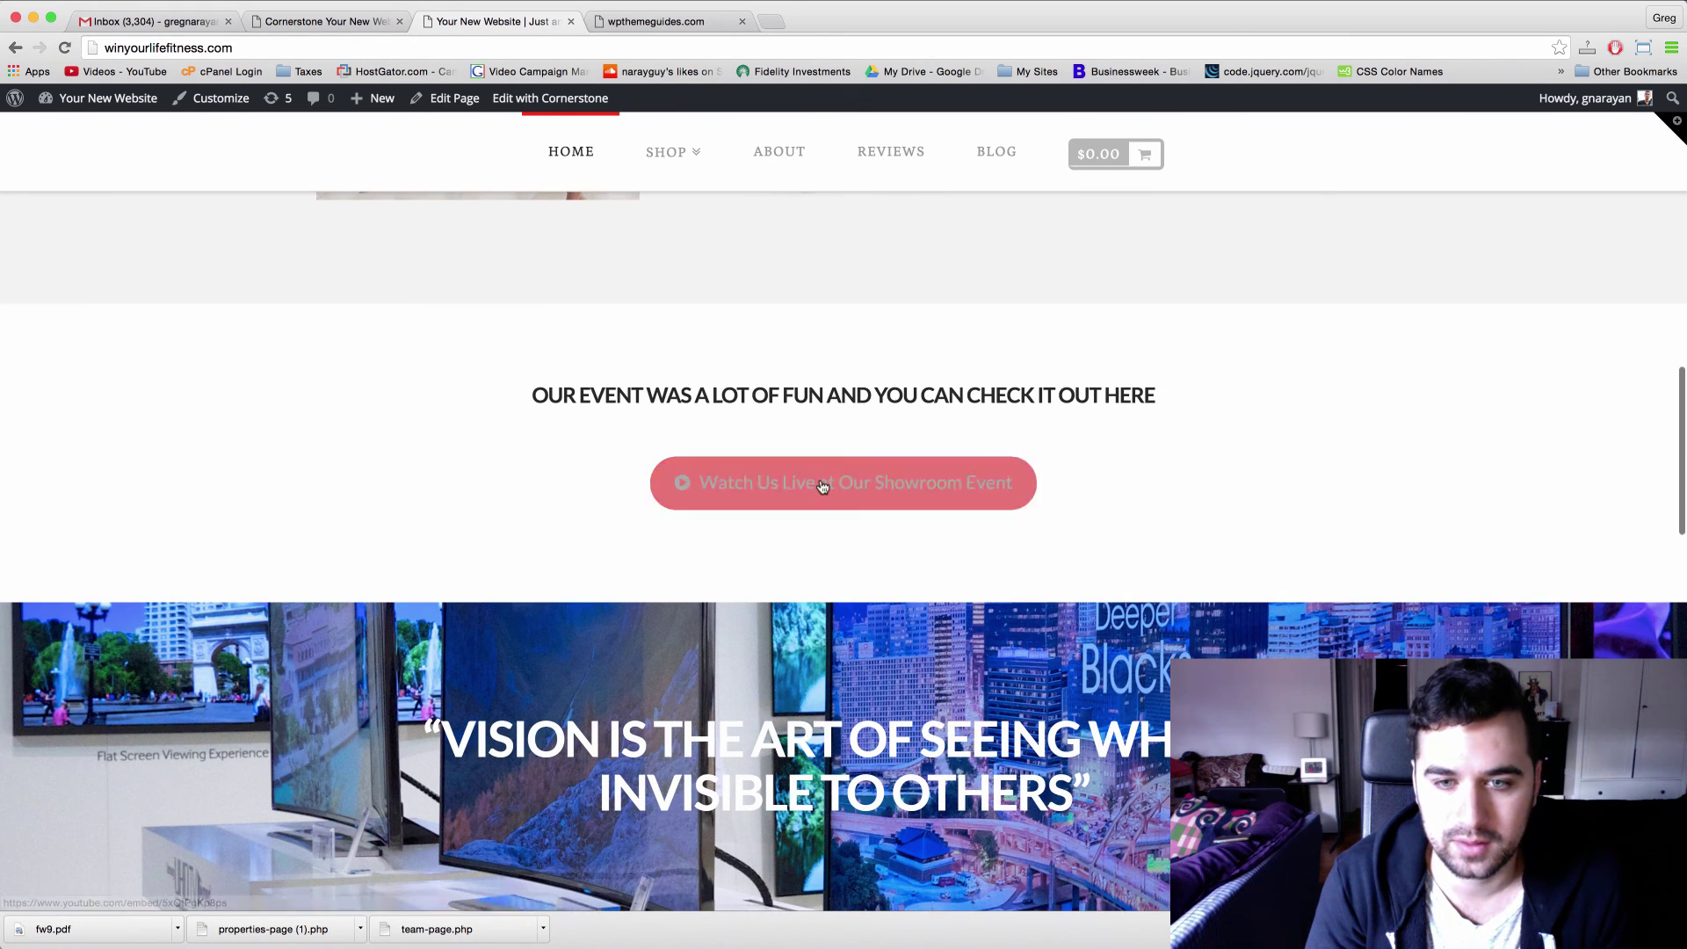
left_click(823, 486)
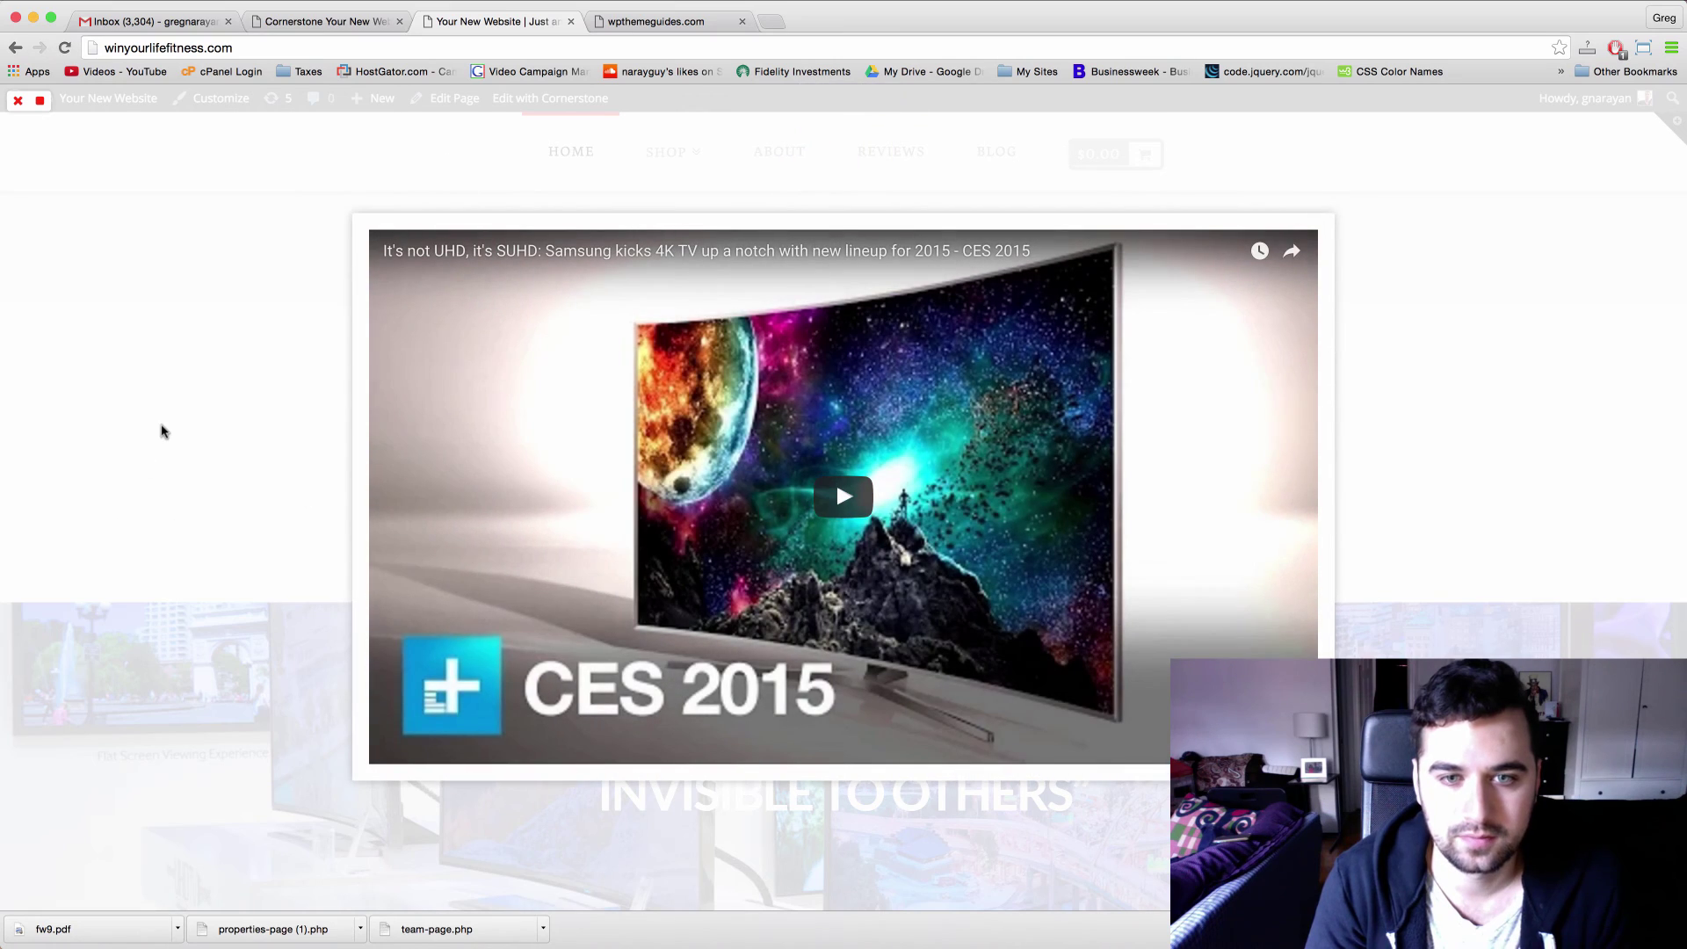
left_click(161, 430)
scroll(577, 709, "down", 7)
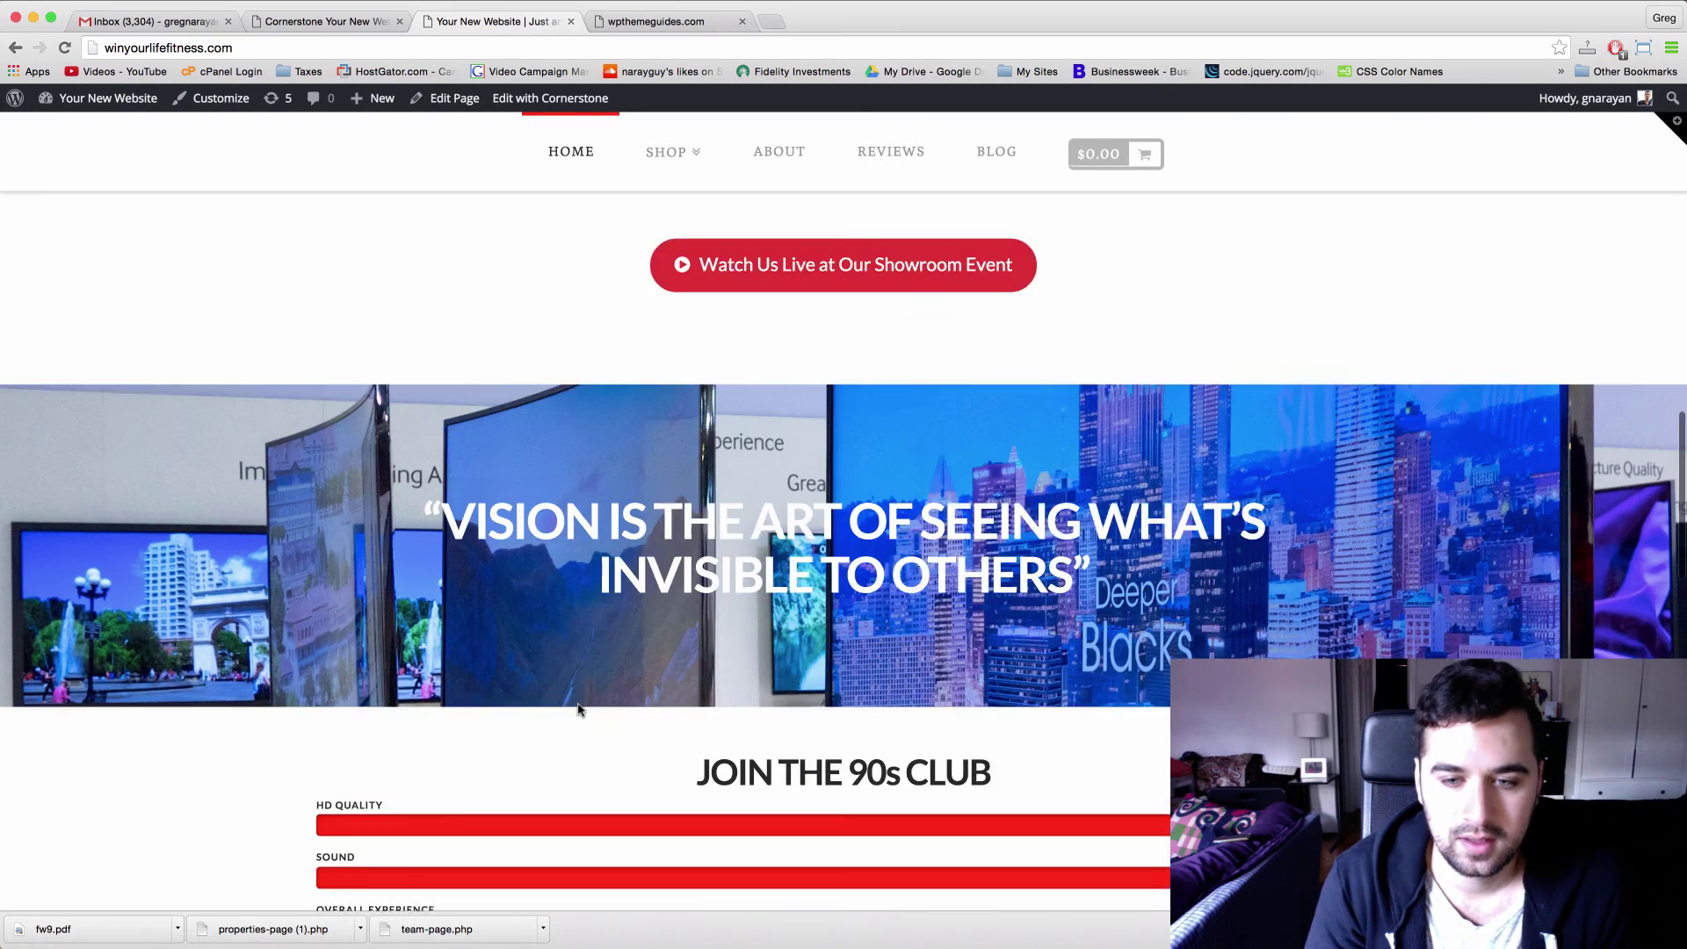
scroll(578, 710, "down", 7)
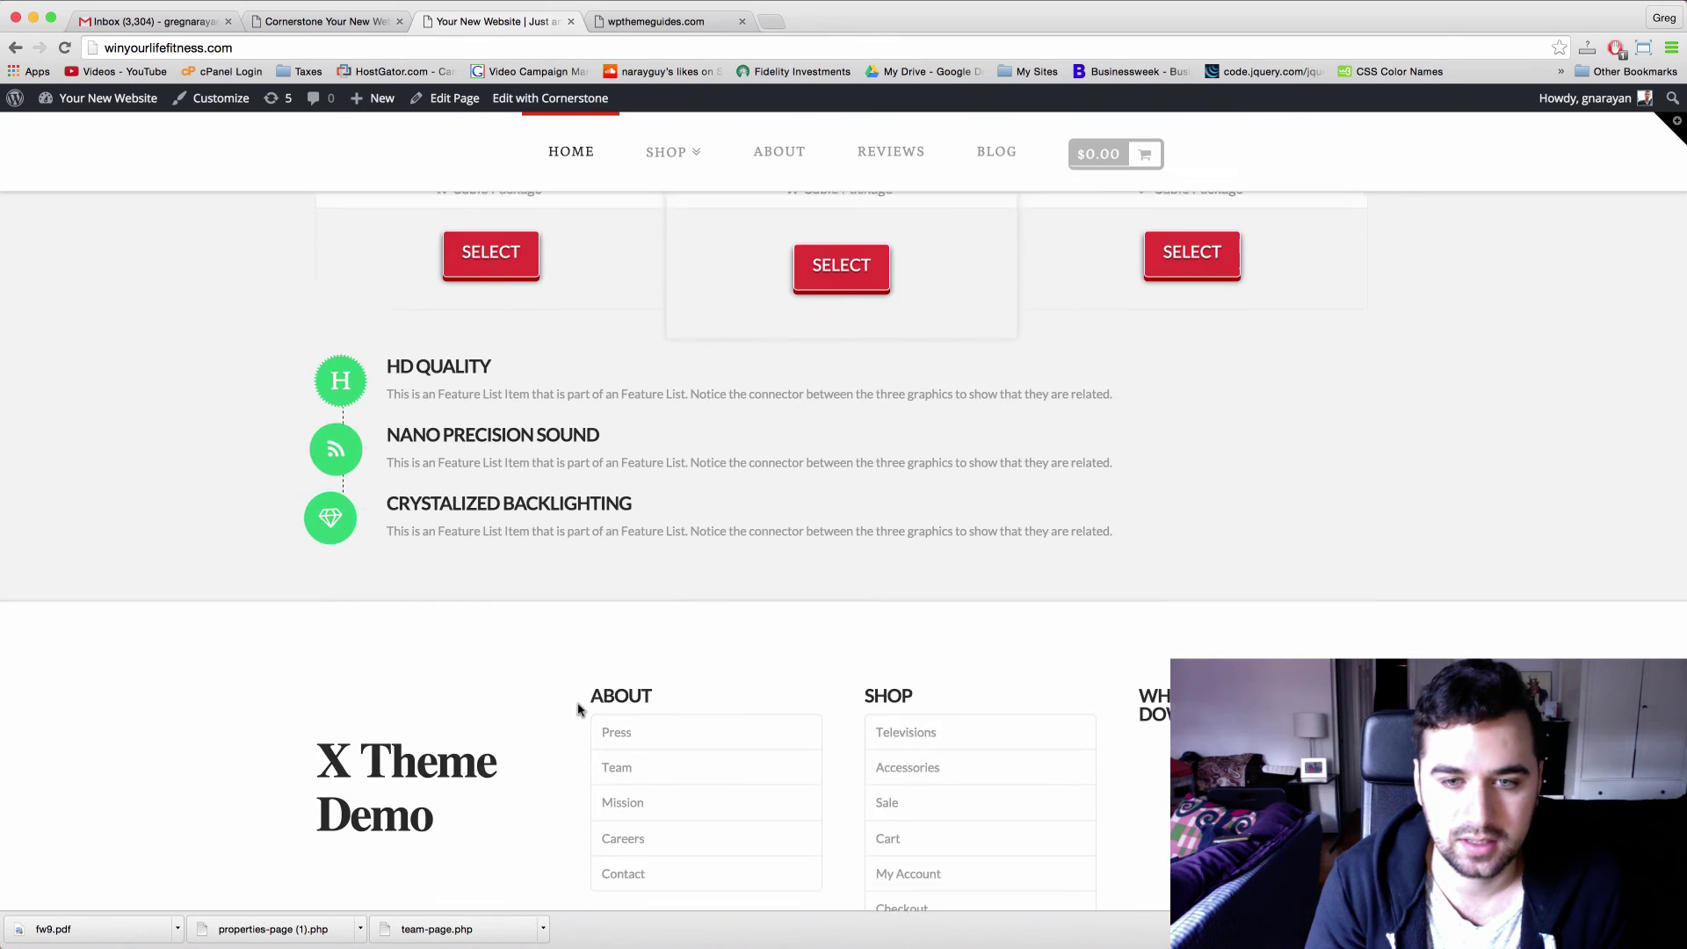
scroll(579, 703, "down", 5)
scroll(577, 708, "up", 10)
scroll(577, 709, "up", 15)
Glance at the blank wpthemeguides.com tab, then return to the Your New Website homepage.
left_click(679, 19)
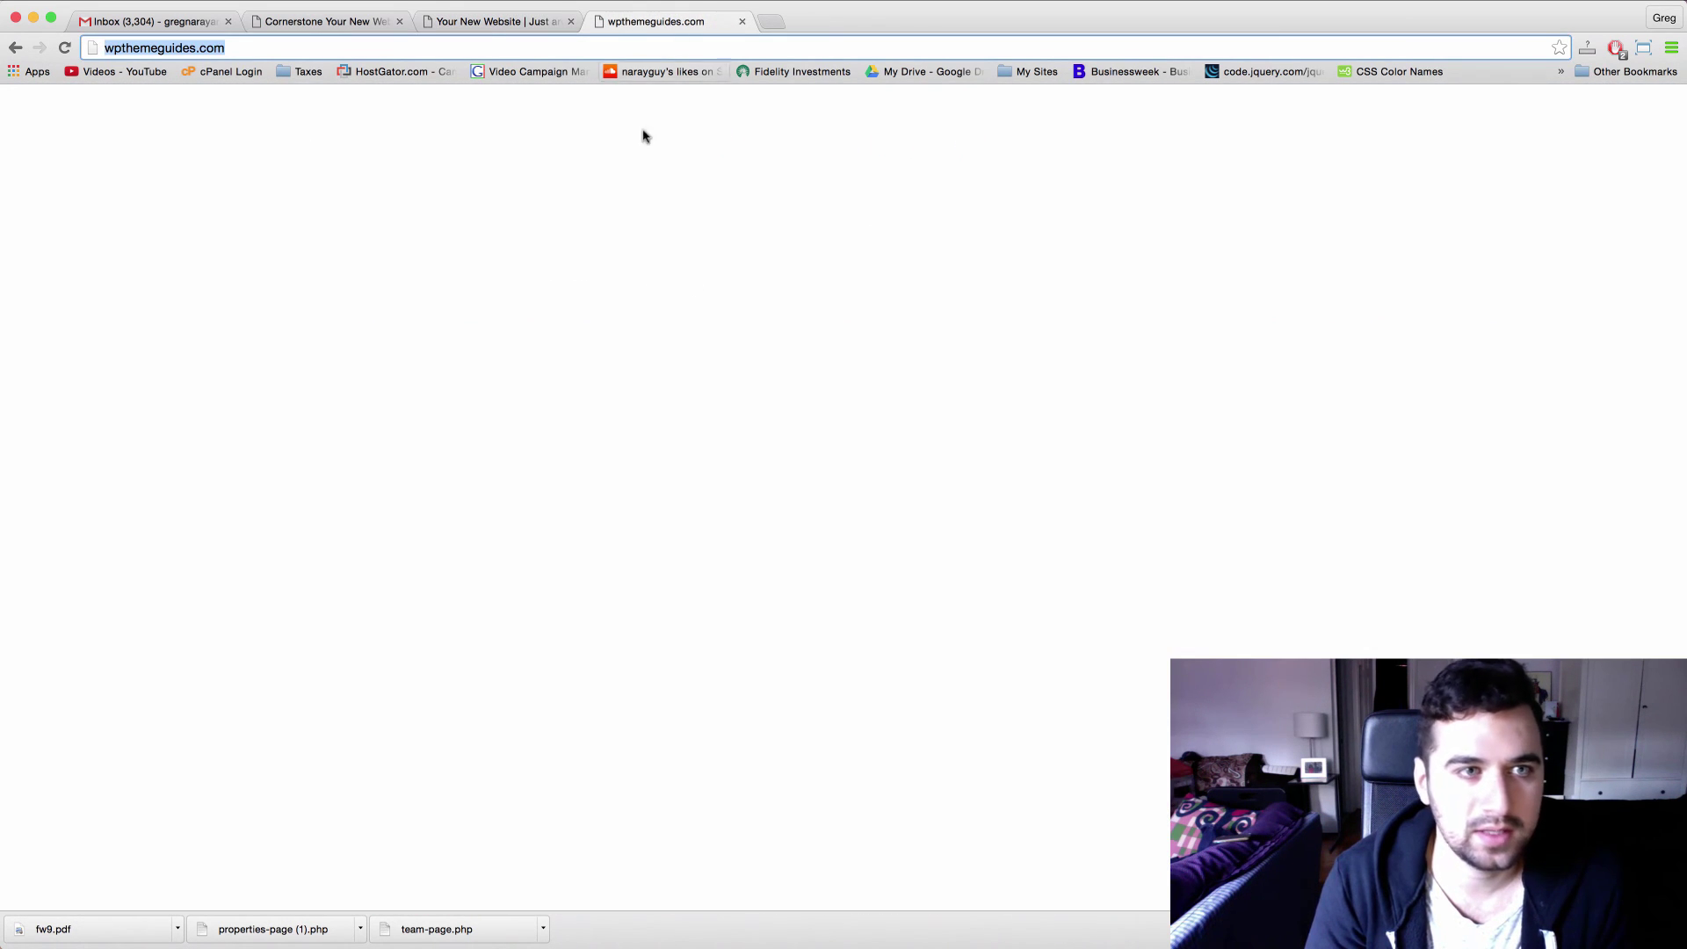
left_click(238, 44)
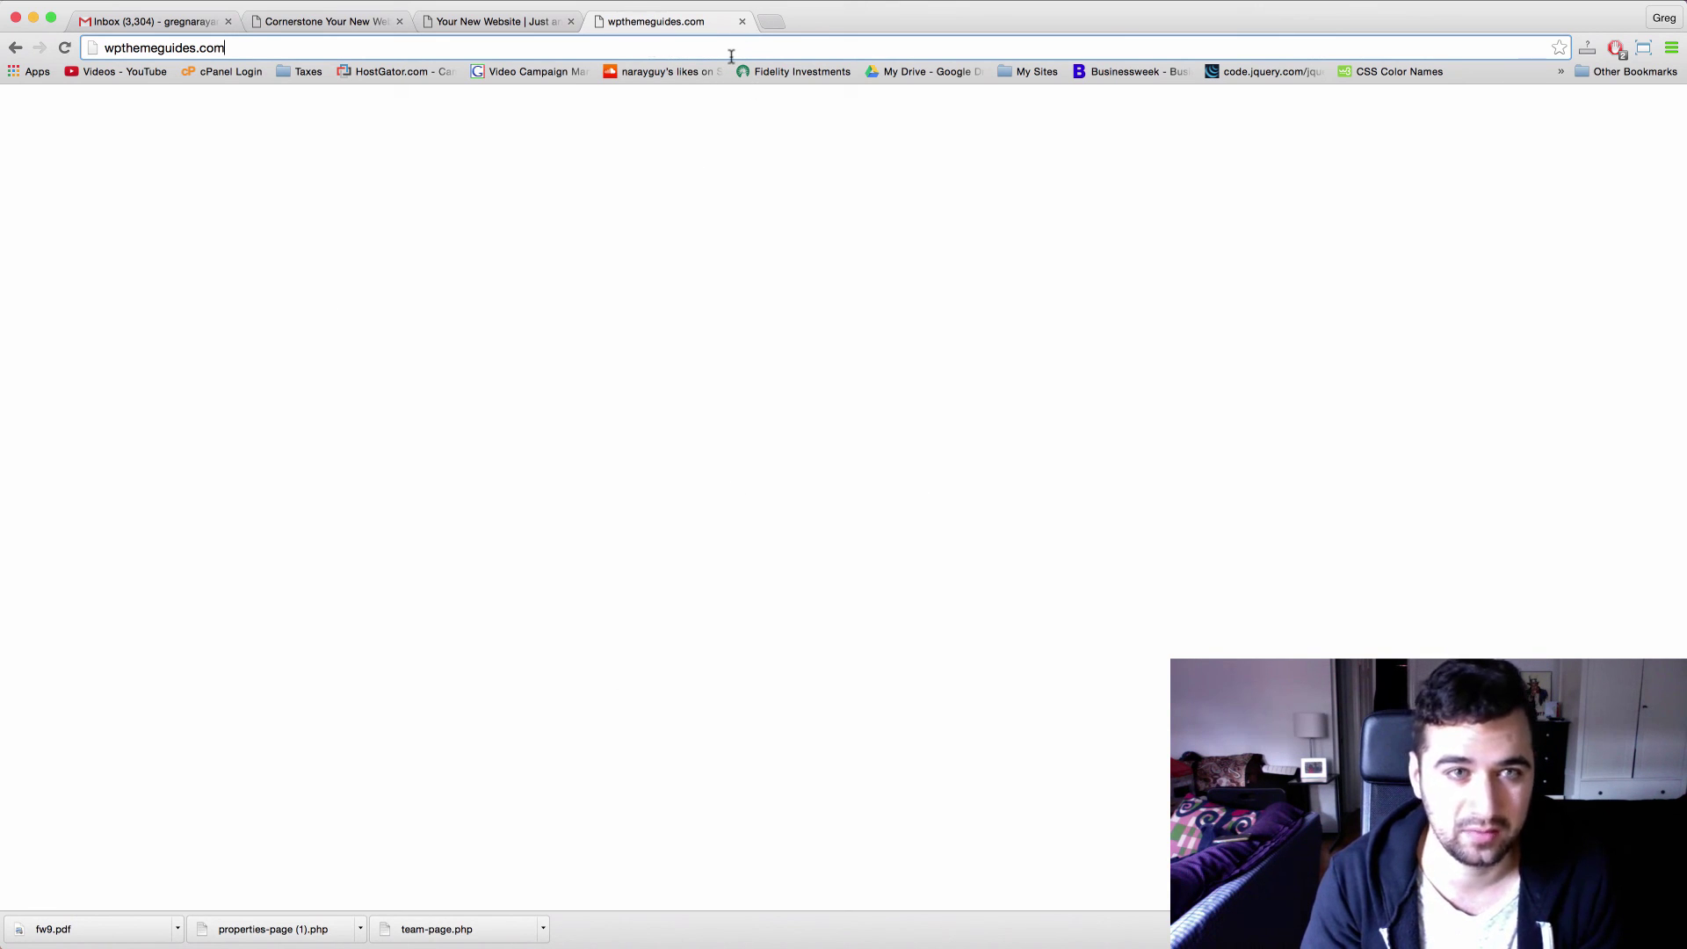
left_click(489, 21)
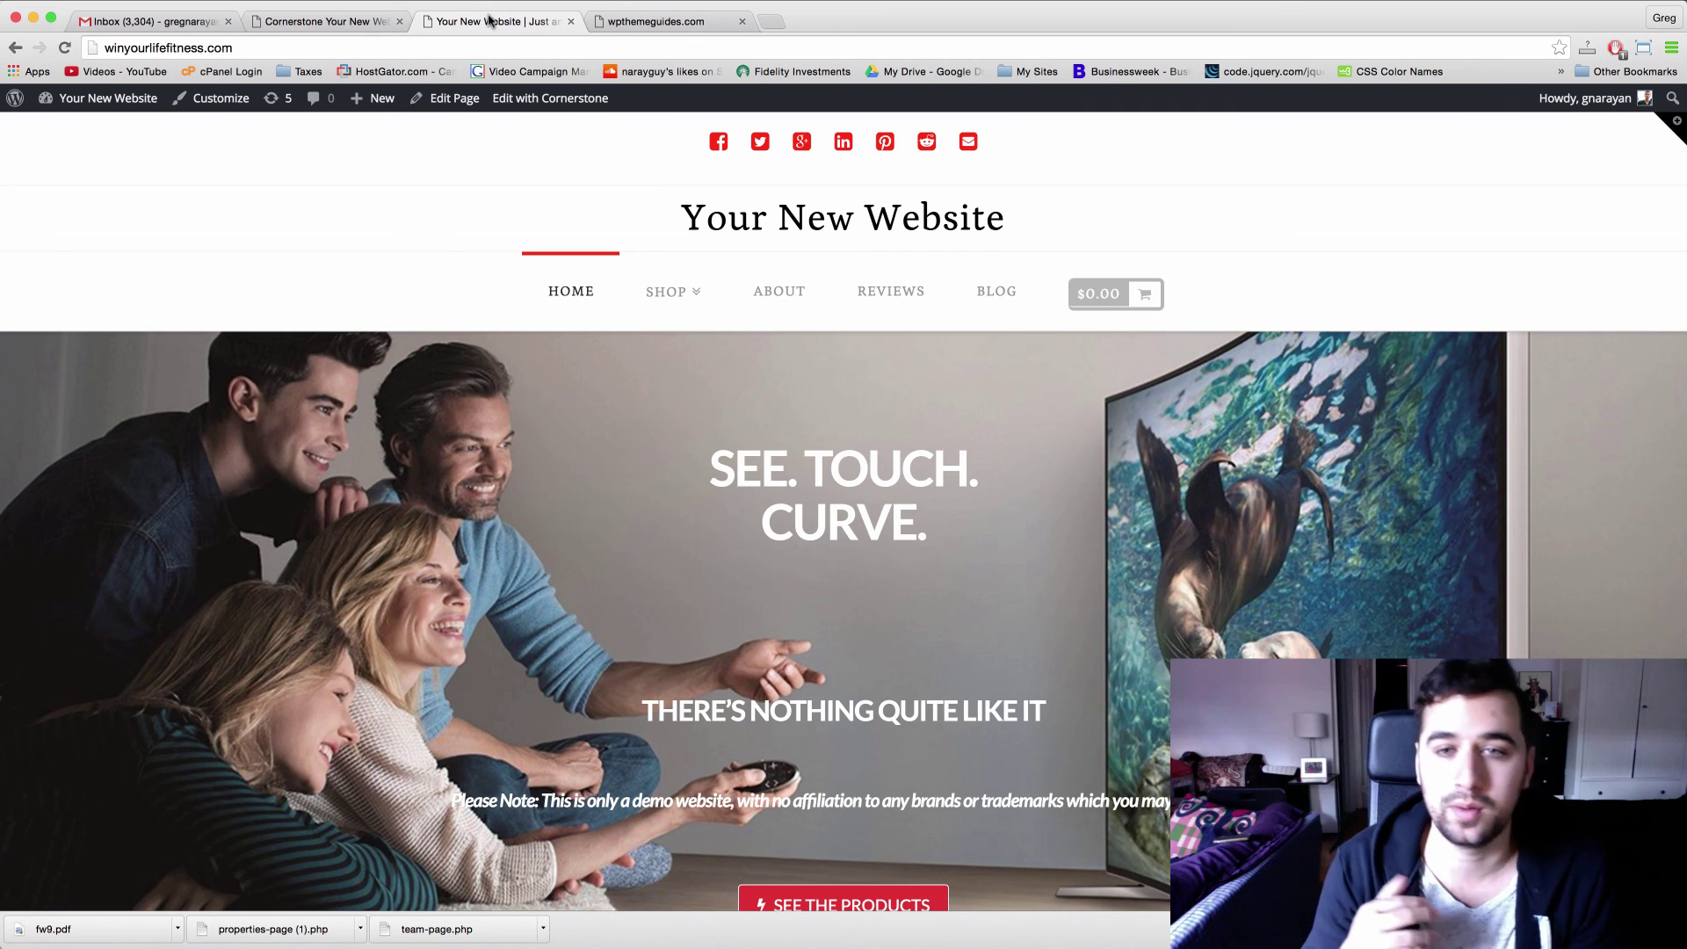
Google 'wordpres 2016 theme' in a new browser tab.
left_click(770, 22)
type("wordpres")
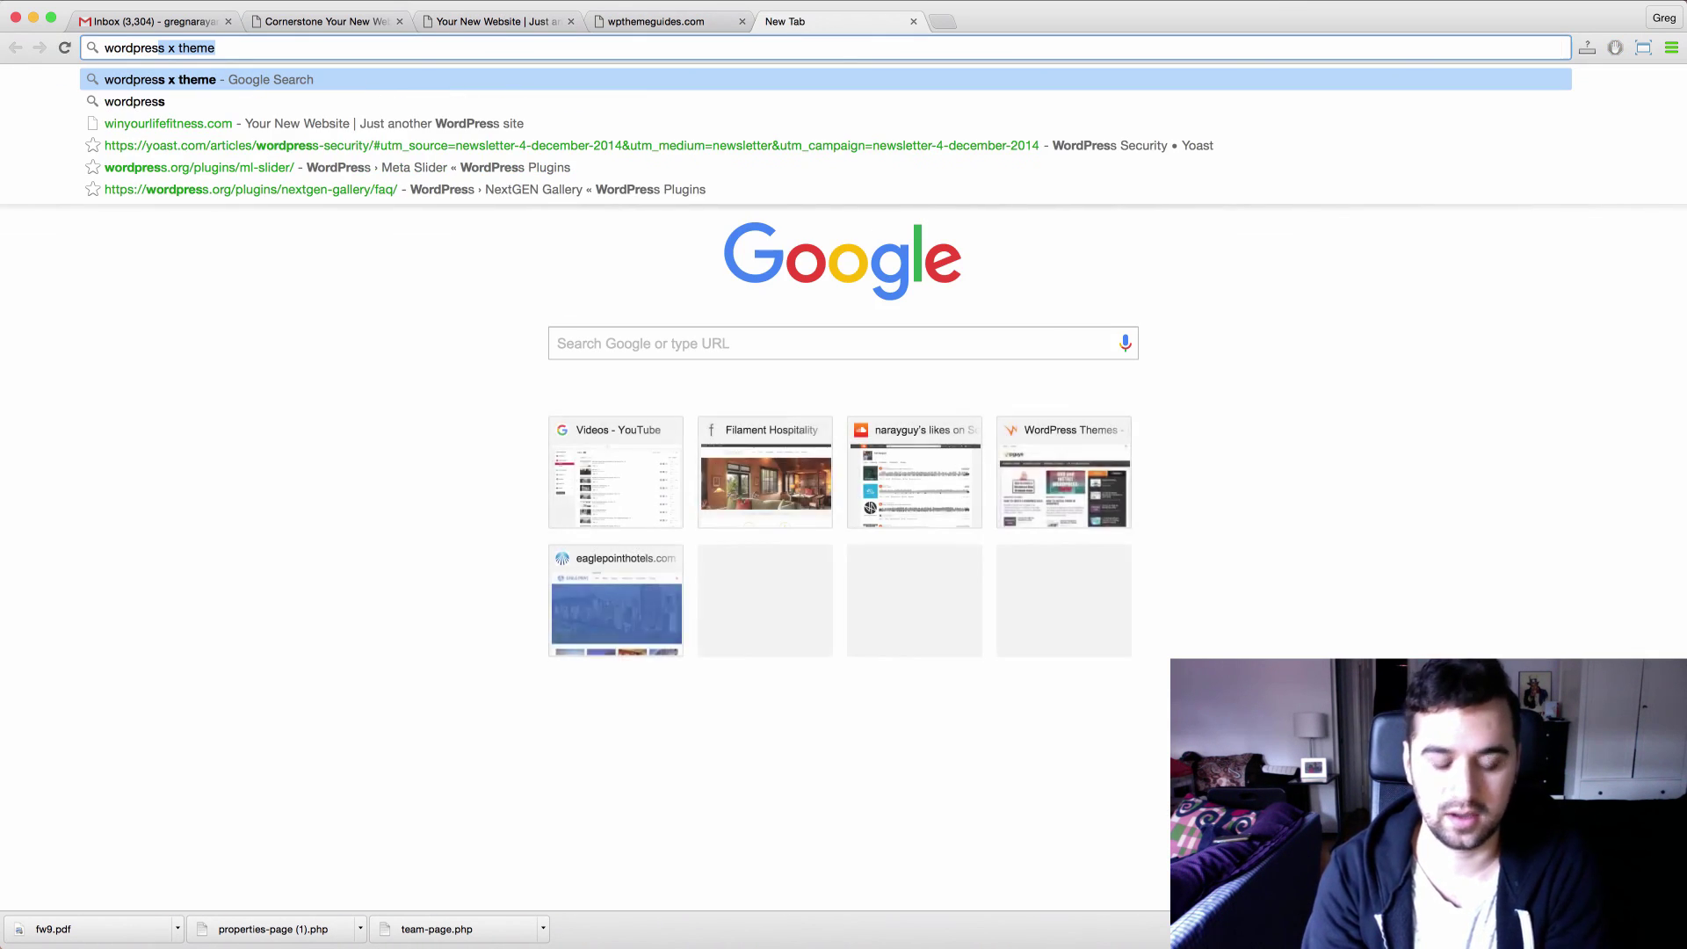
type(" 2016 theme")
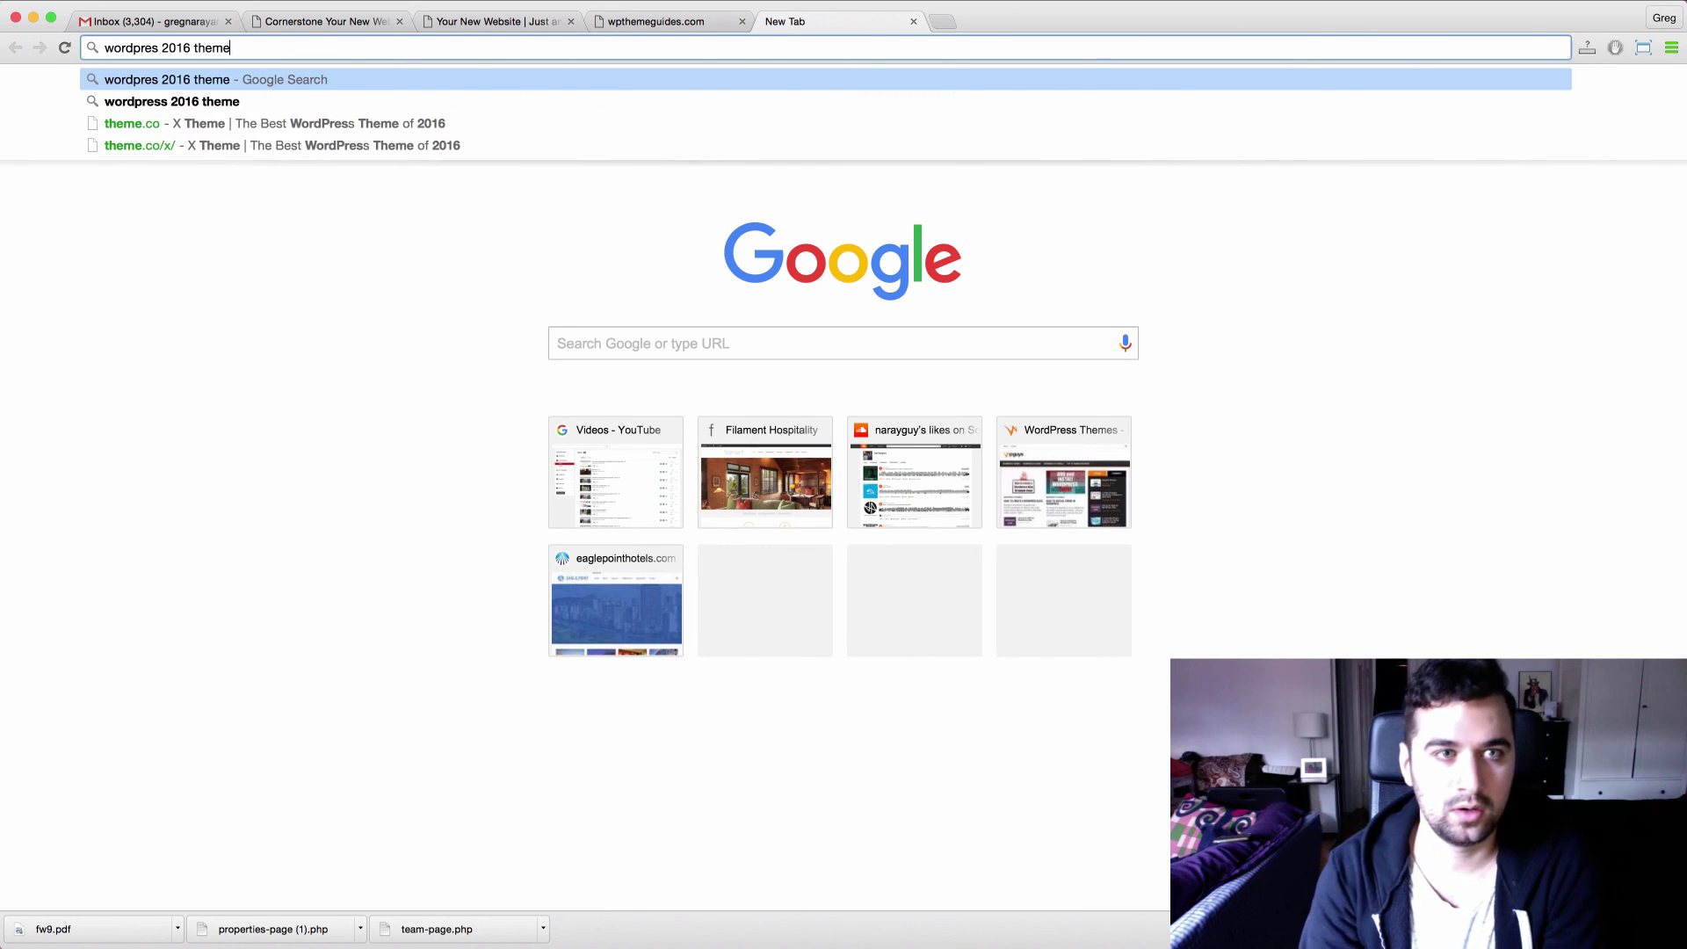
key("Return")
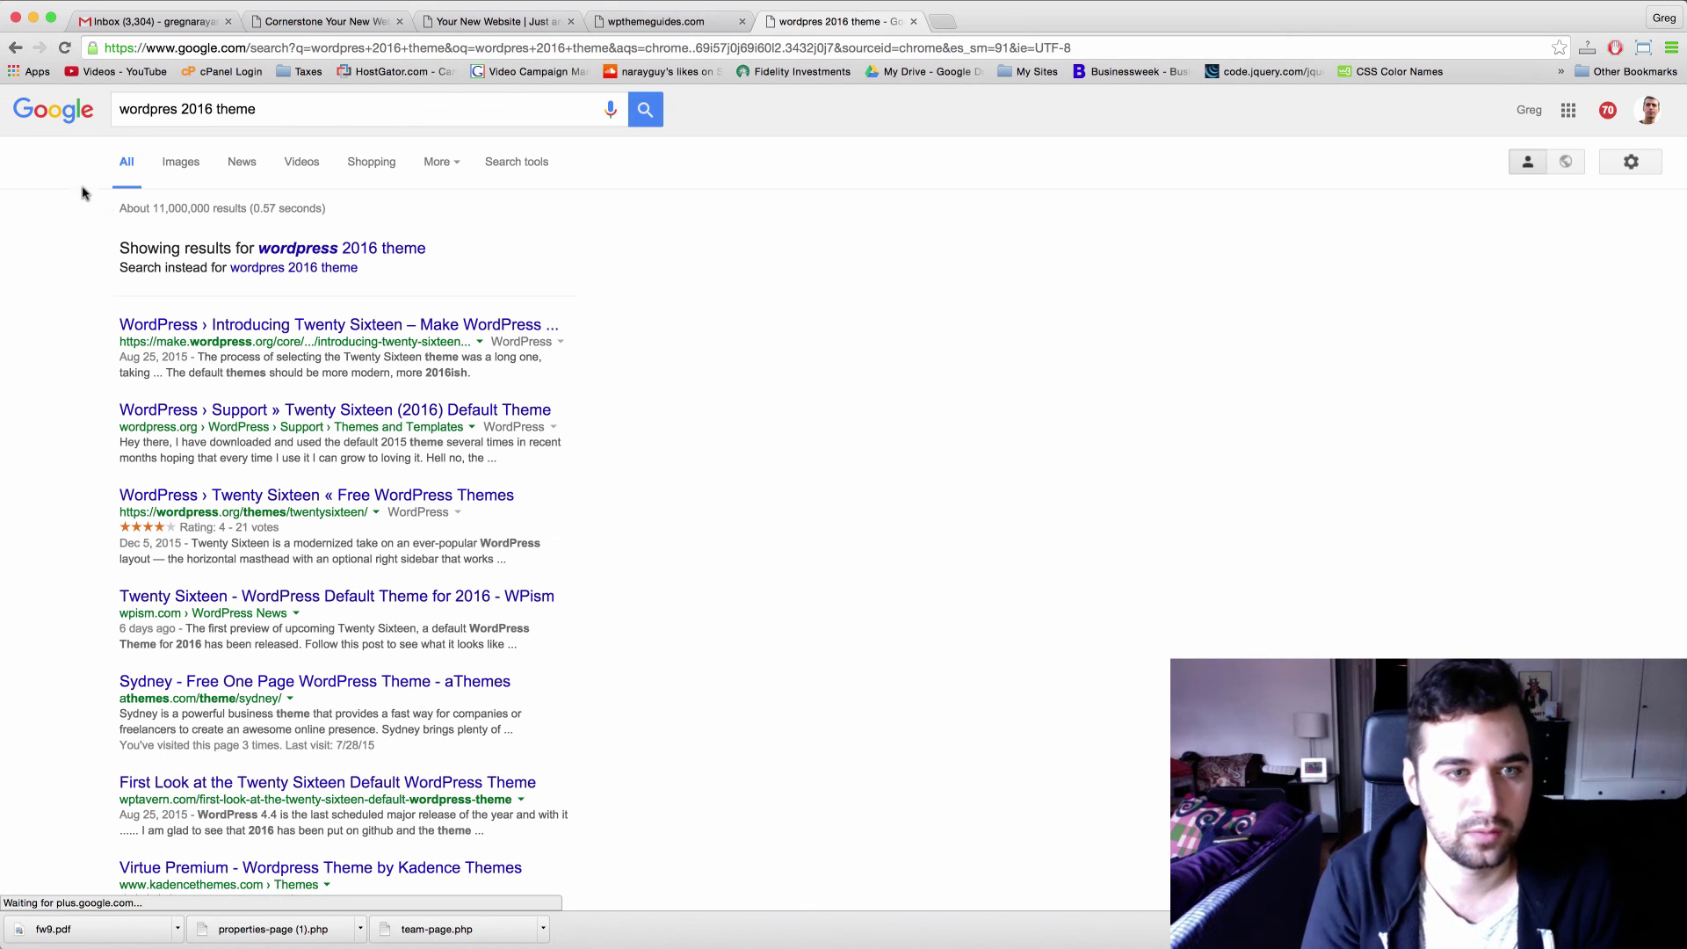
Go to the Introducing Twenty Sixteen article and view its full 00.twentysixteen.png screenshot.
left_click(218, 323)
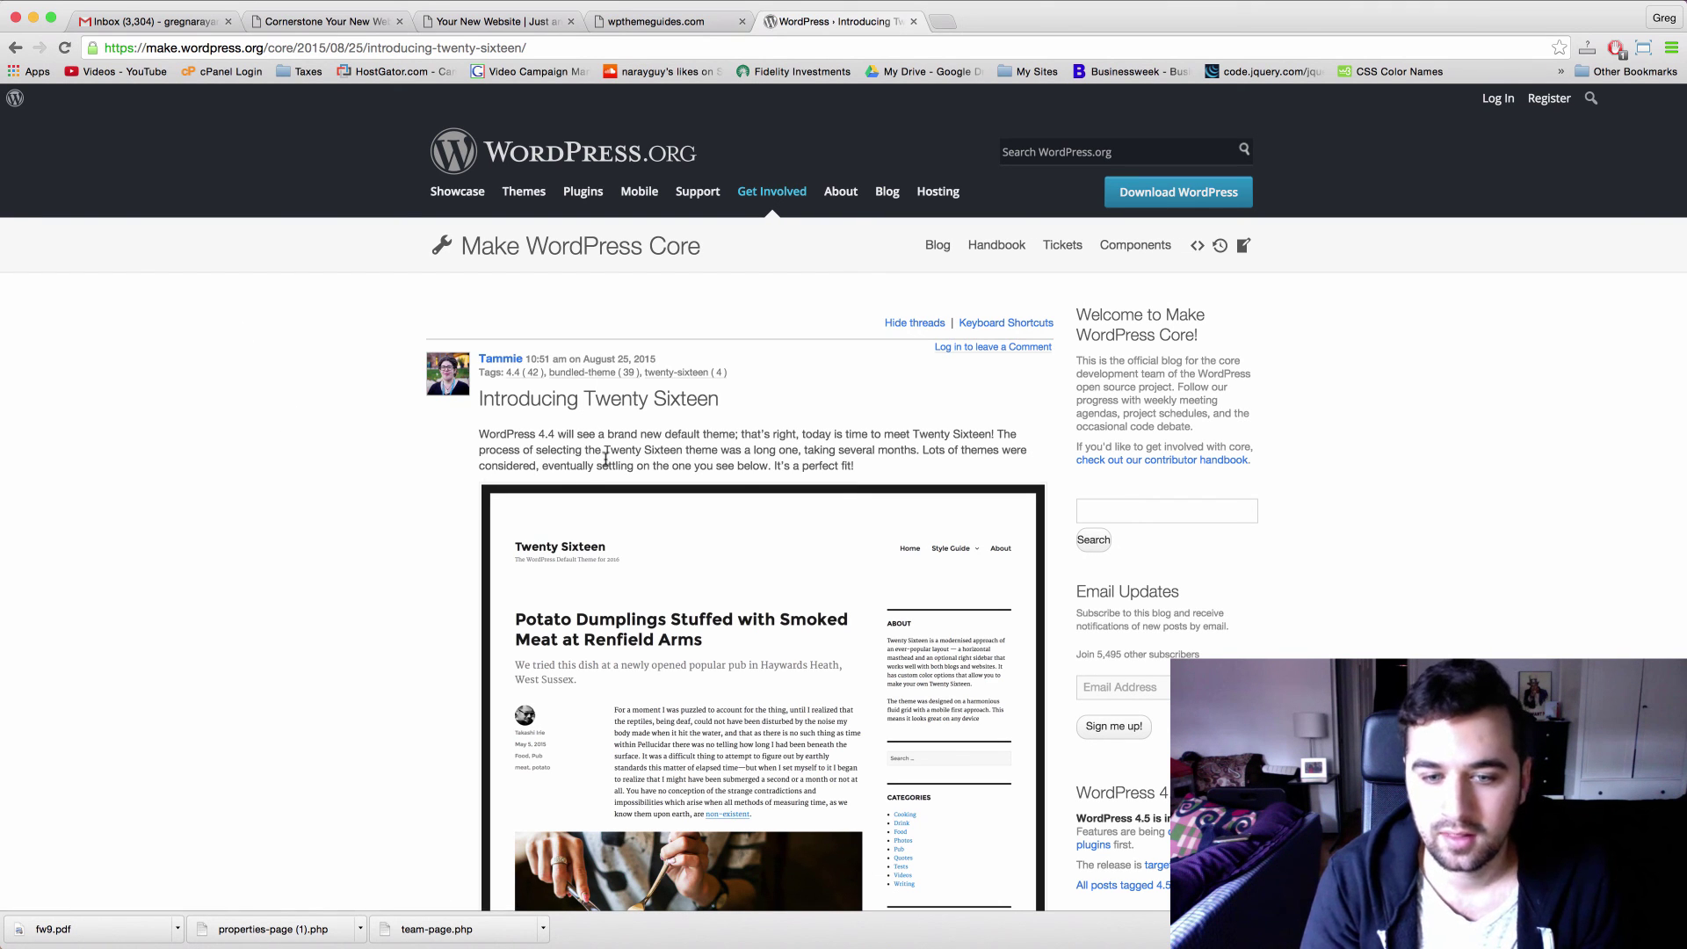
double_click(748, 464)
left_click(790, 477)
scroll(738, 466, "down", 5)
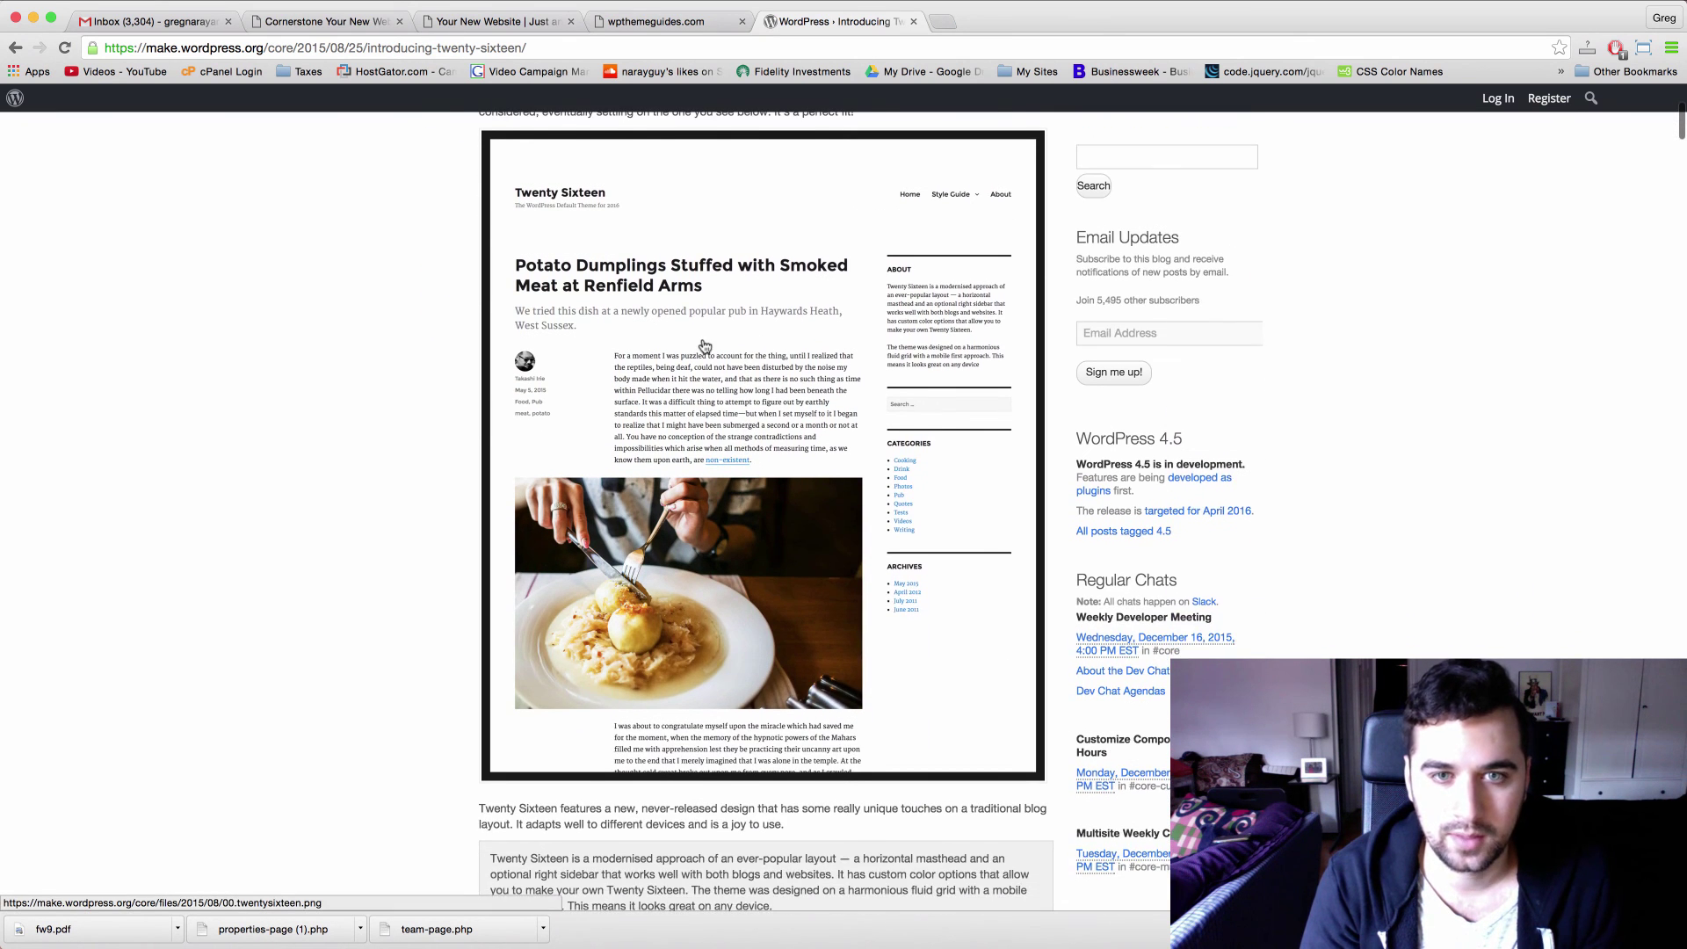
scroll(694, 352, "up", 4)
left_click(587, 472)
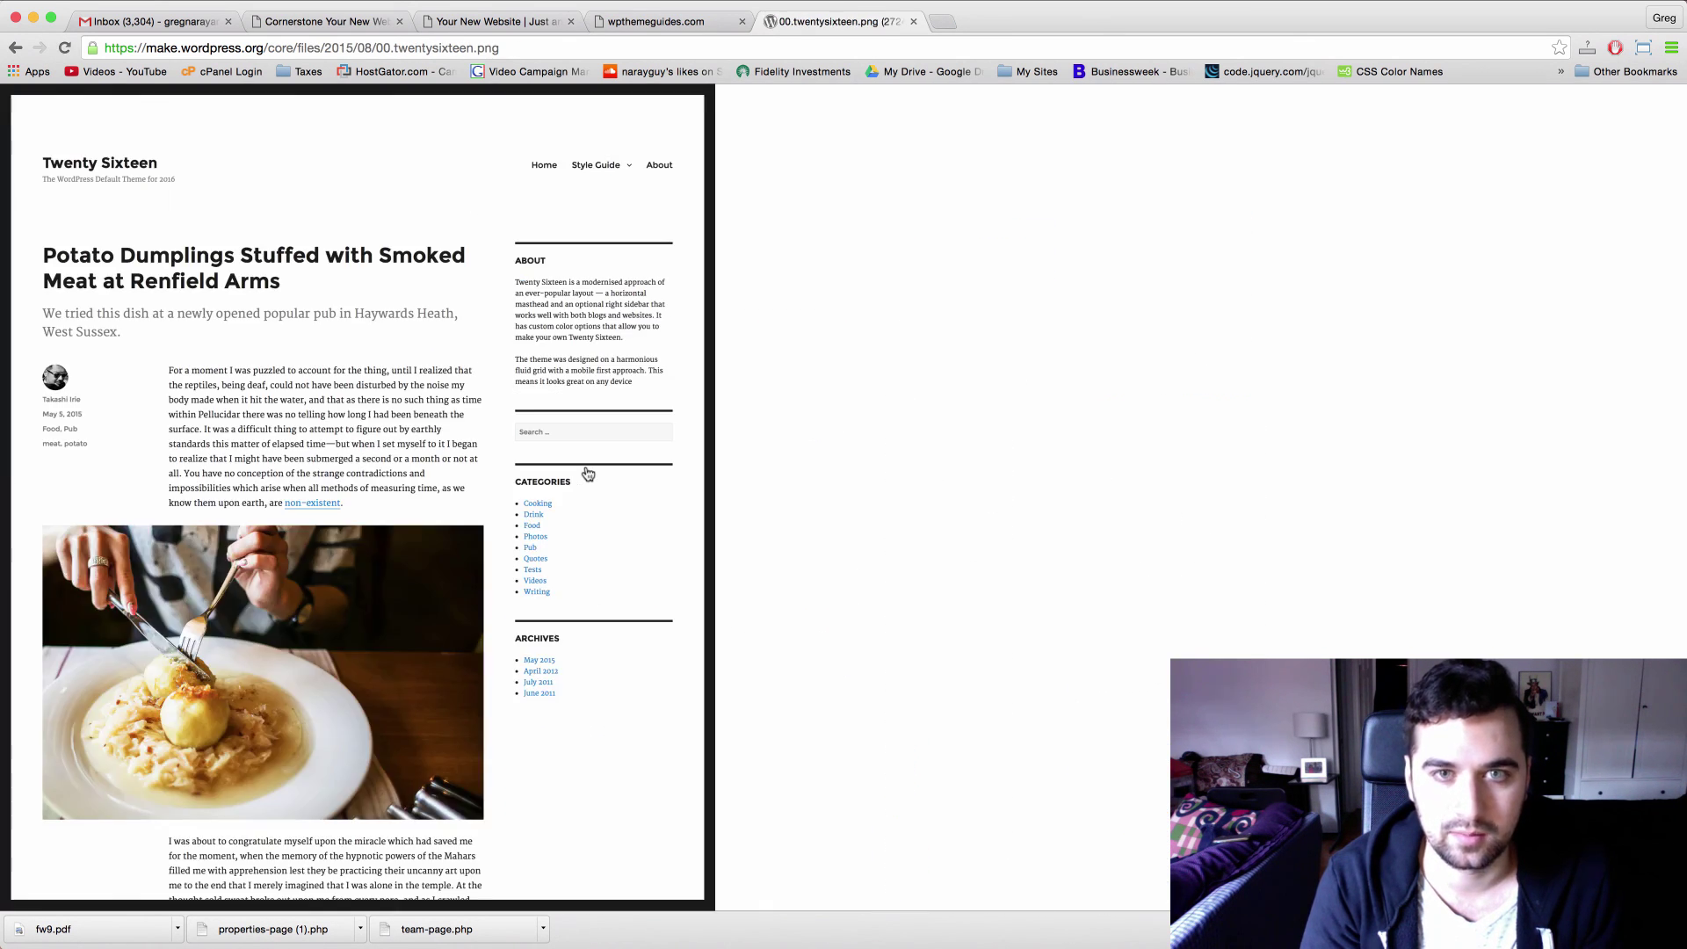